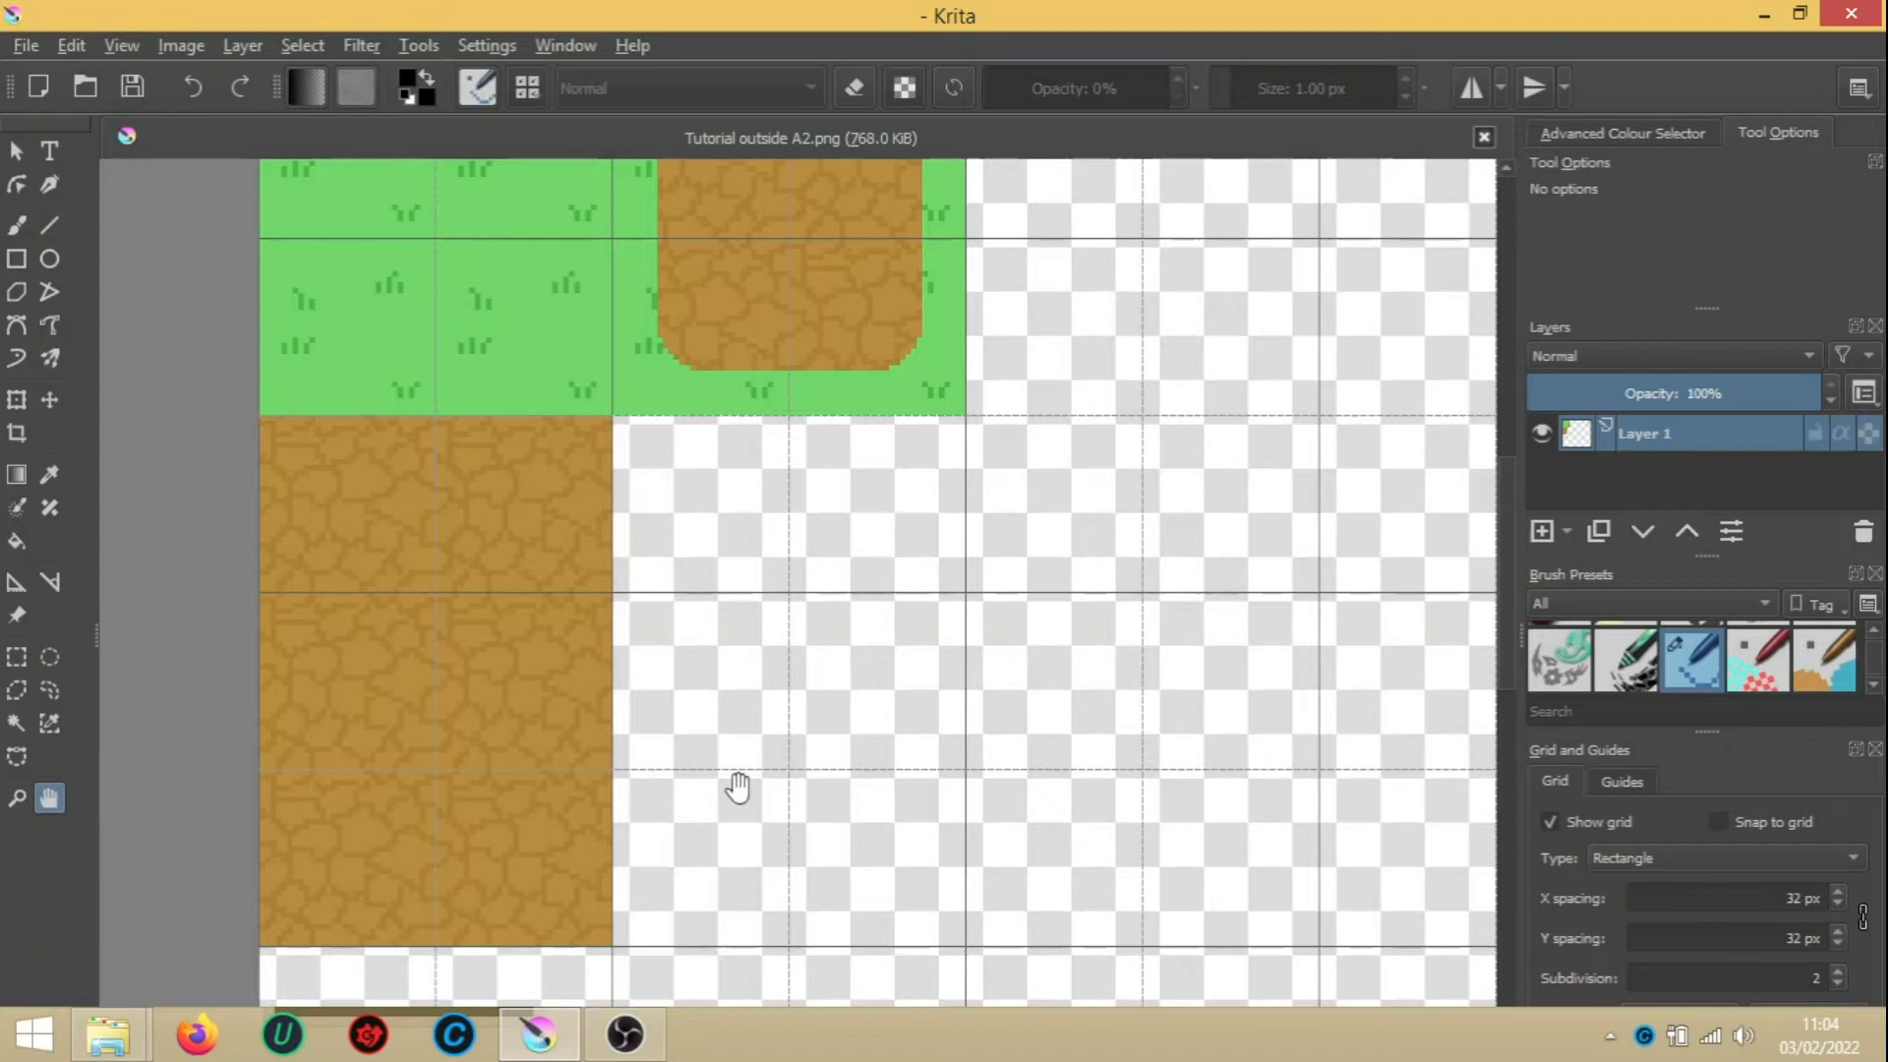
Duplicate the two-by-three-tile brown cracked-ground block onto a new layer and place the copy directly to the right of the original
left_click_drag(737, 793, 787, 632)
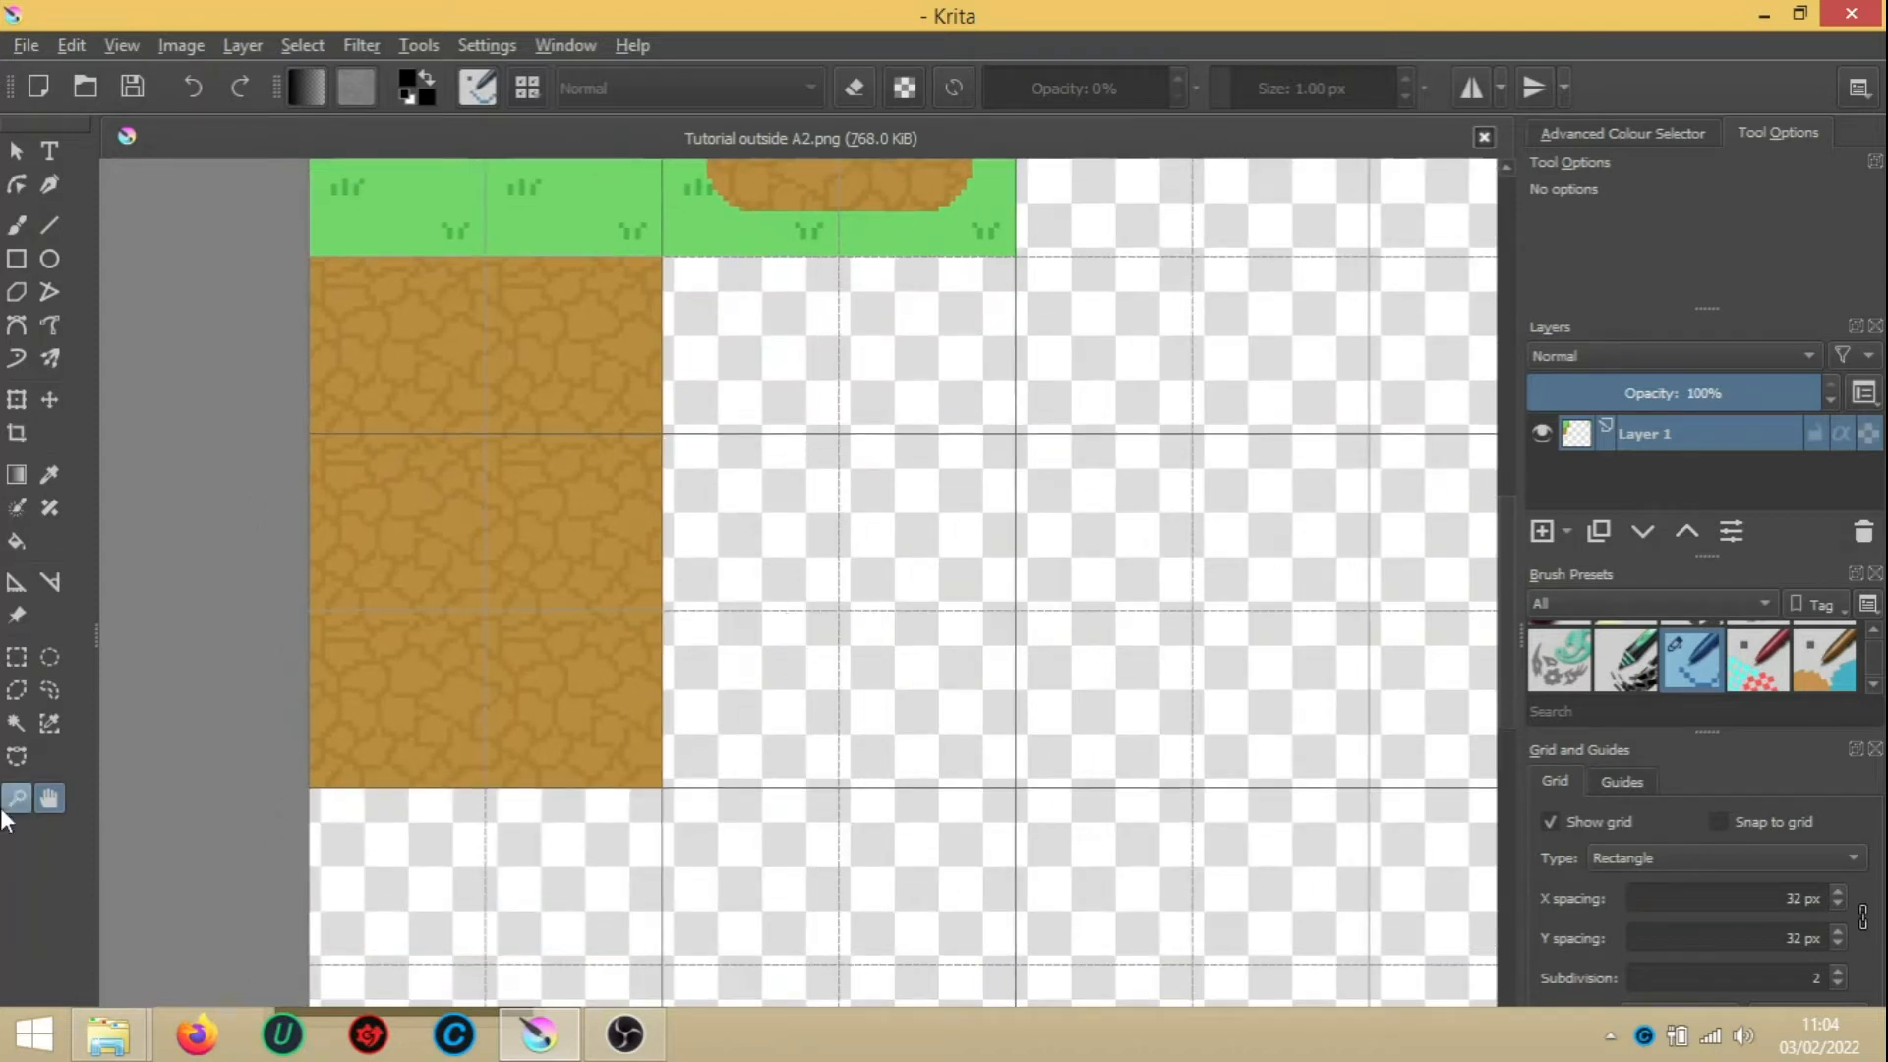
left_click(17, 656)
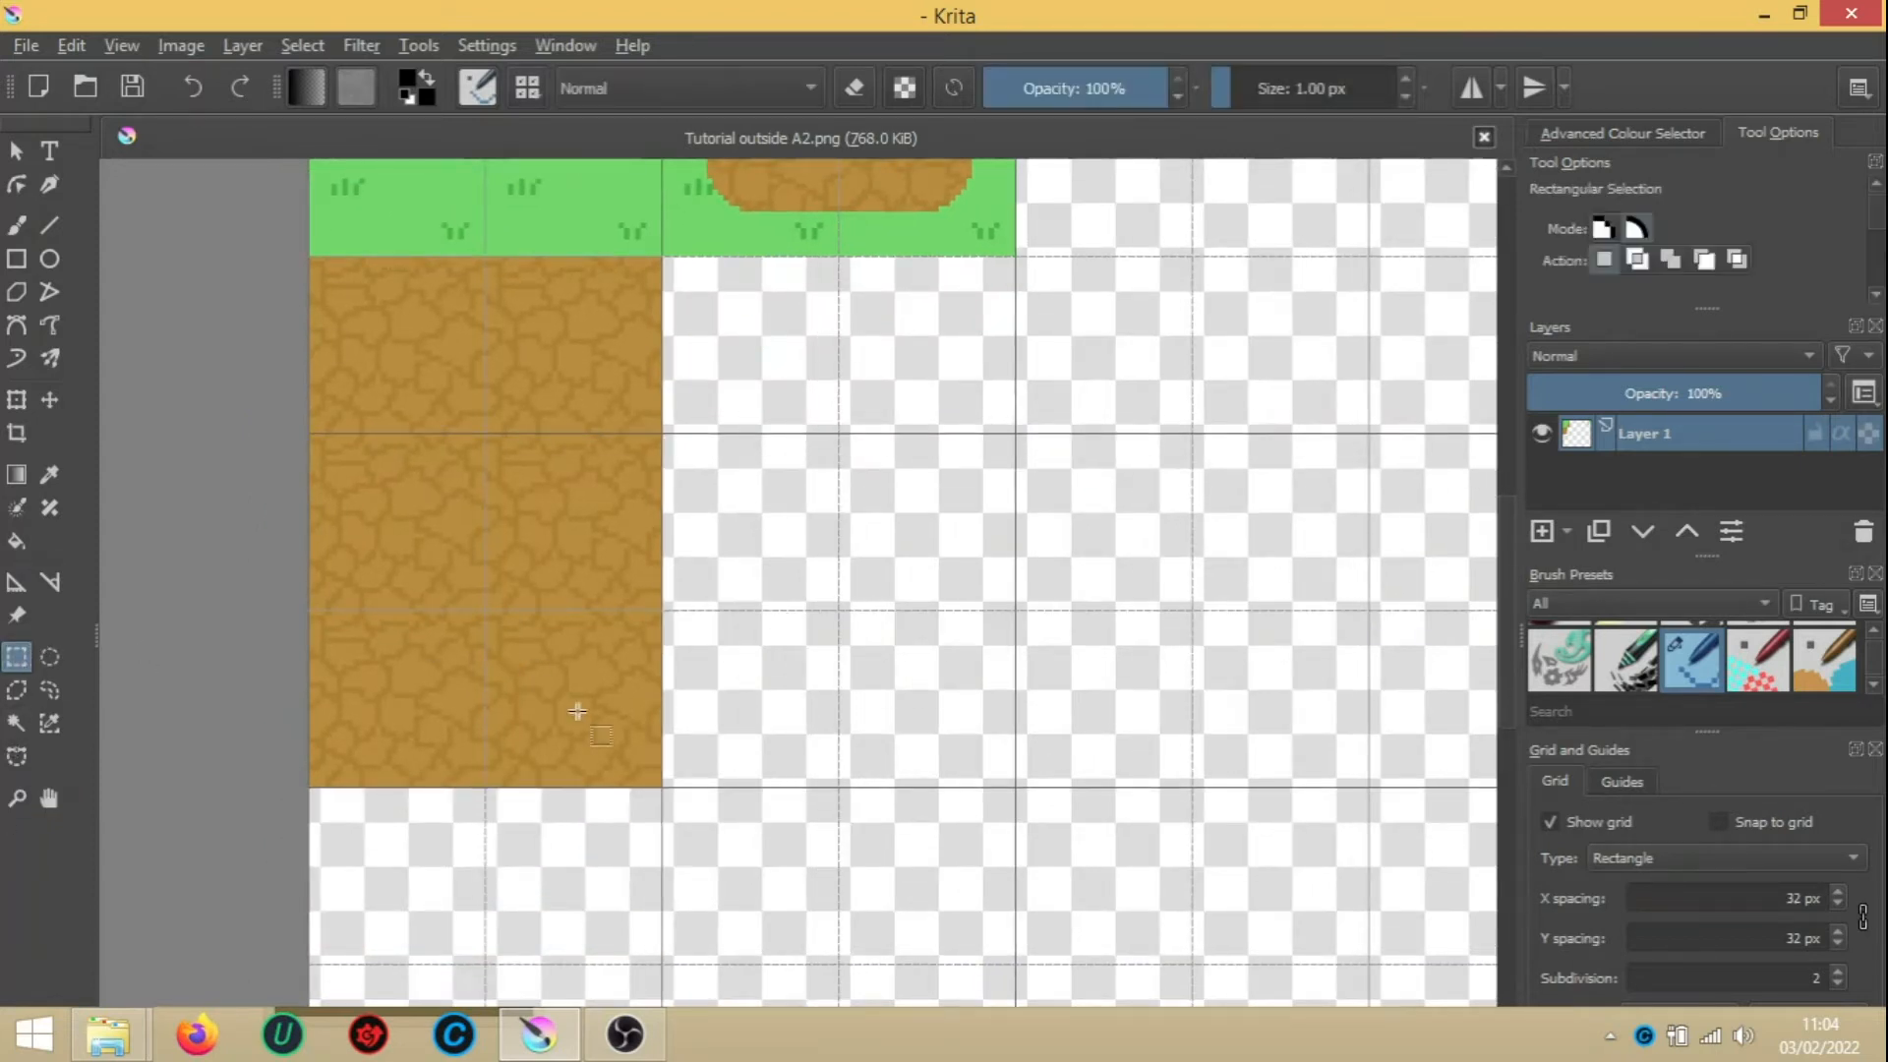
left_click(17, 798)
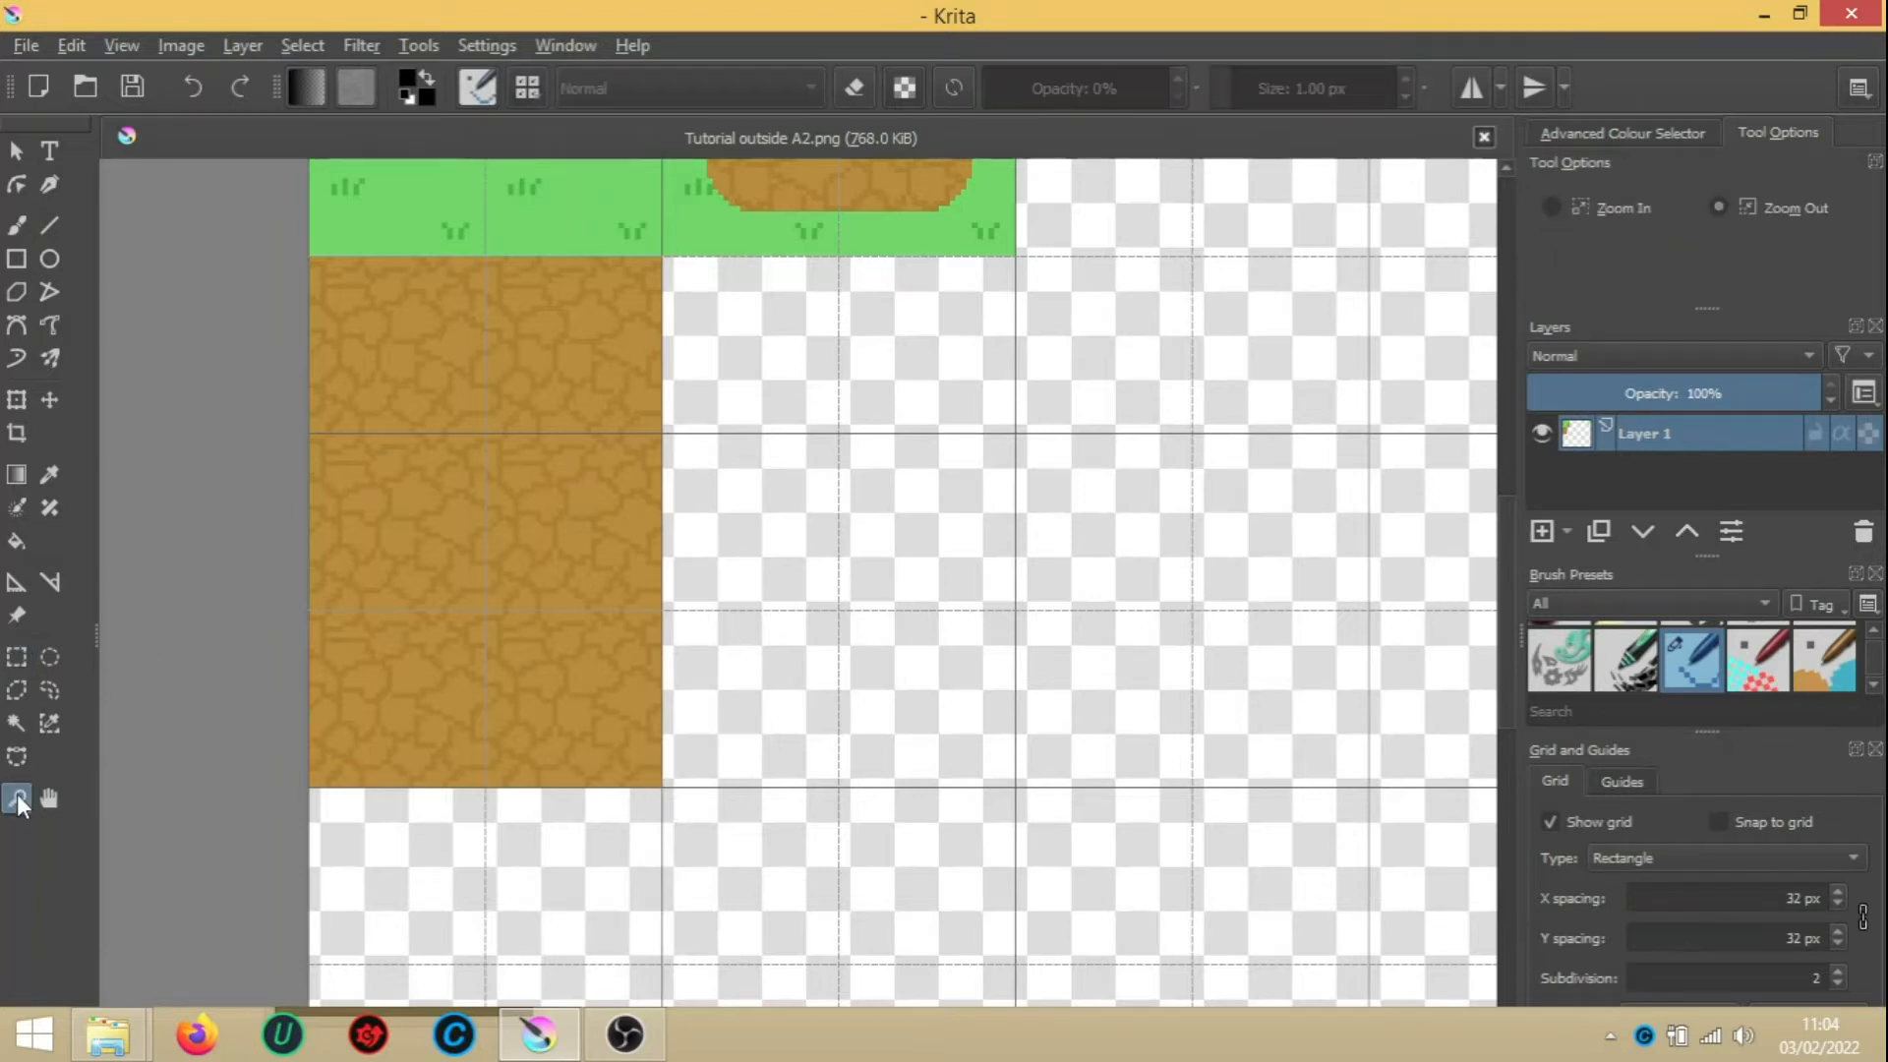
left_click(1592, 206)
left_click(451, 527)
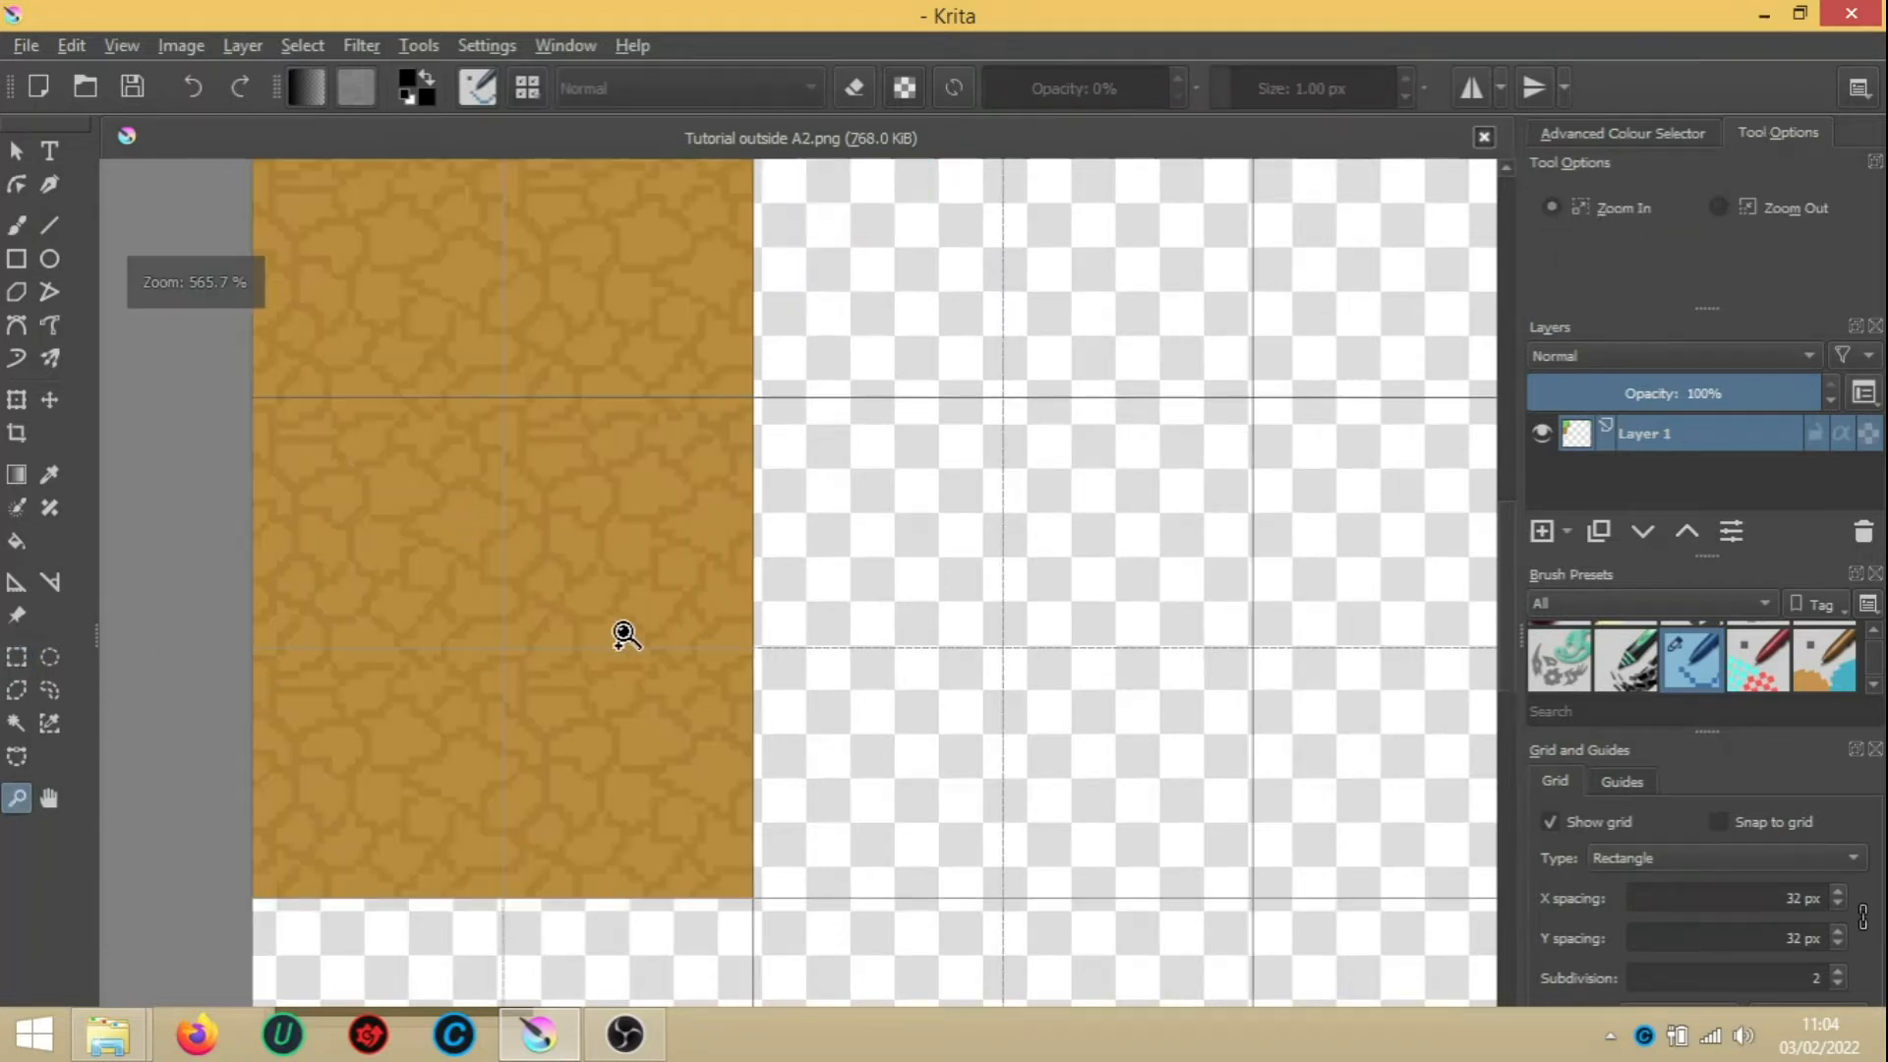
left_click(49, 796)
left_click_drag(430, 435, 485, 497)
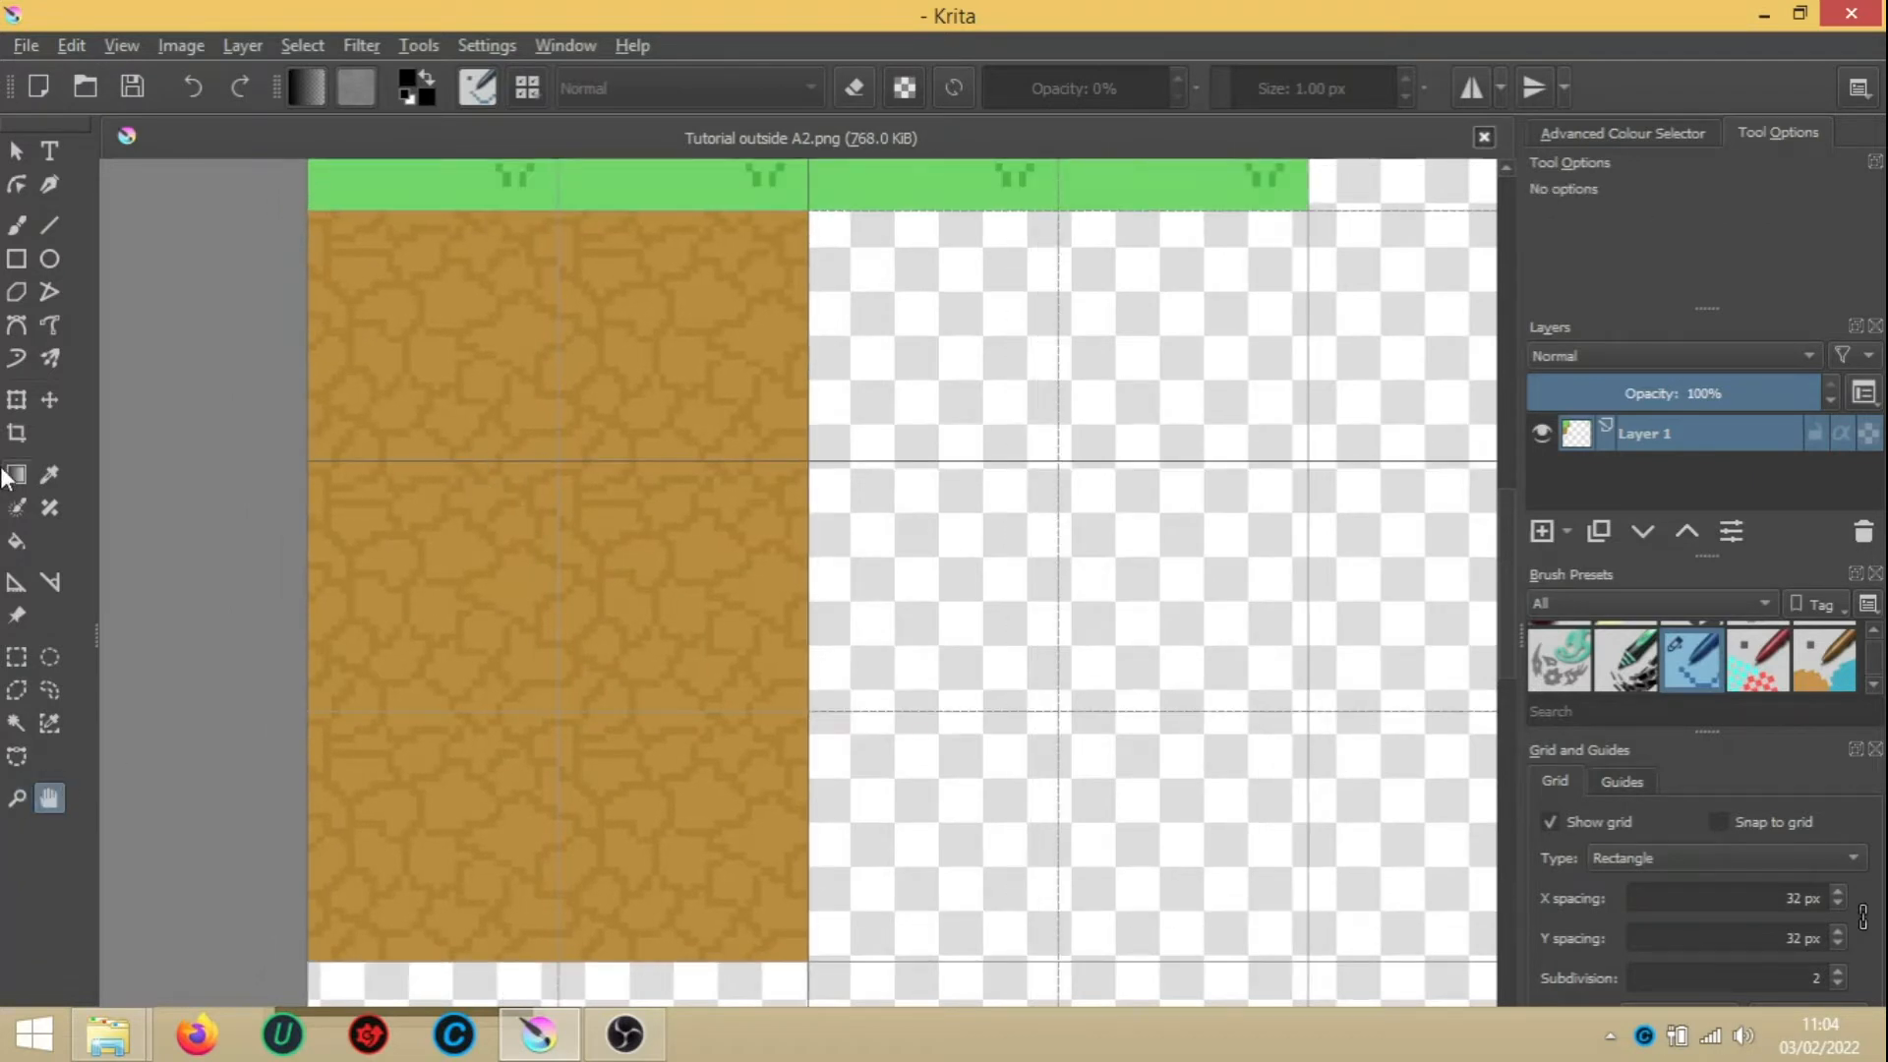
left_click(16, 656)
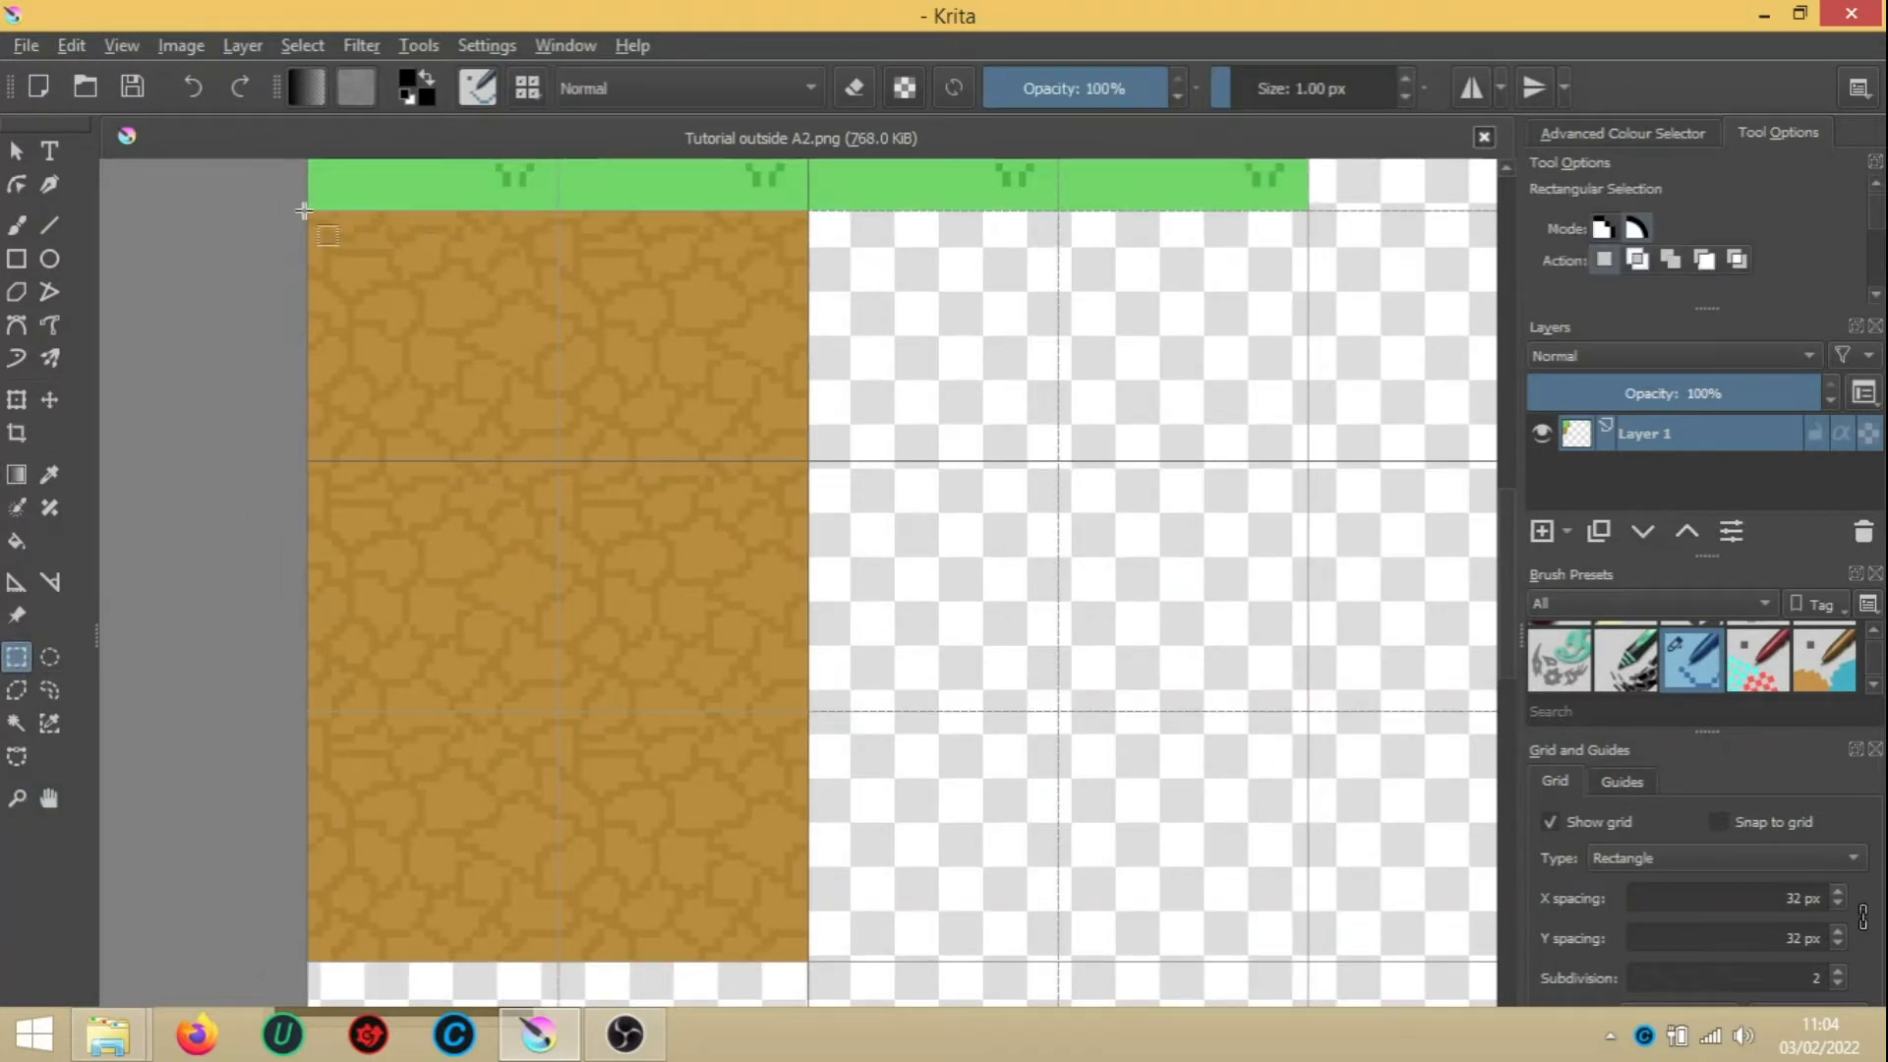
left_click_drag(310, 212, 811, 958)
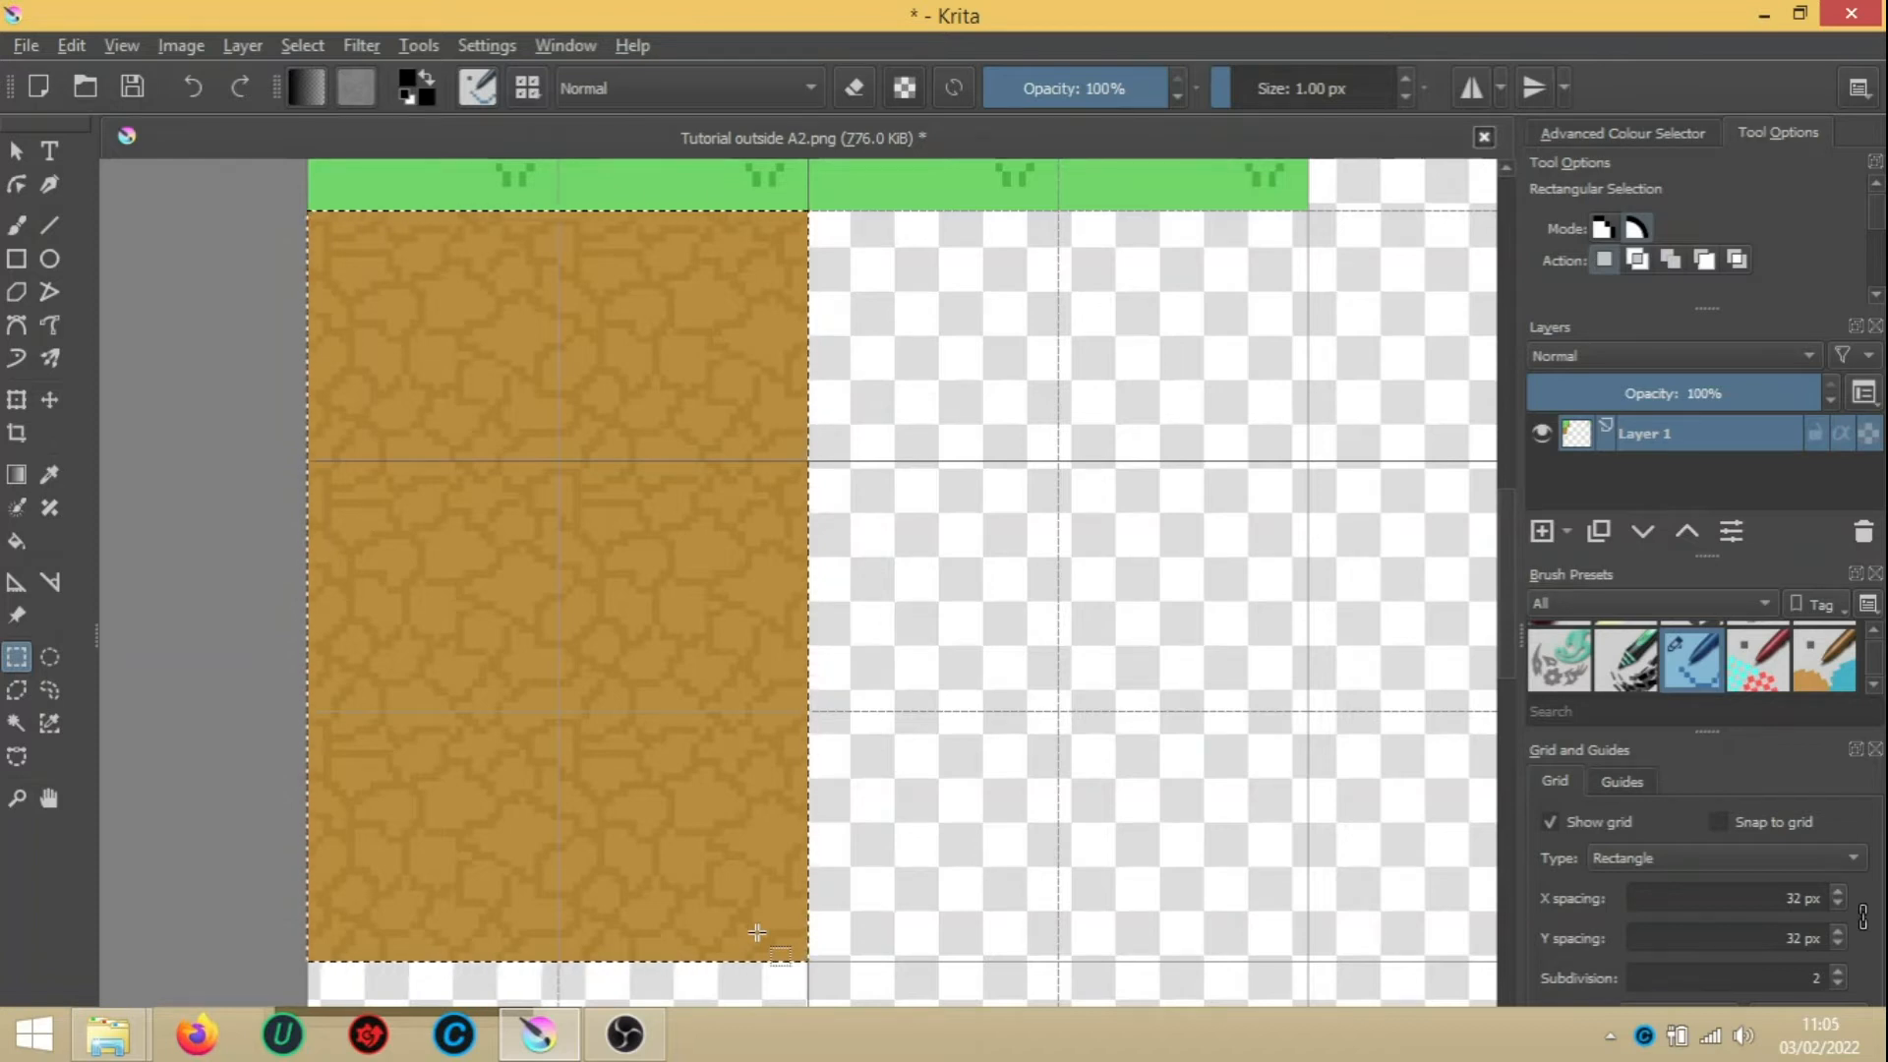
key("ctrl+c")
key("ctrl+v")
left_click(51, 399)
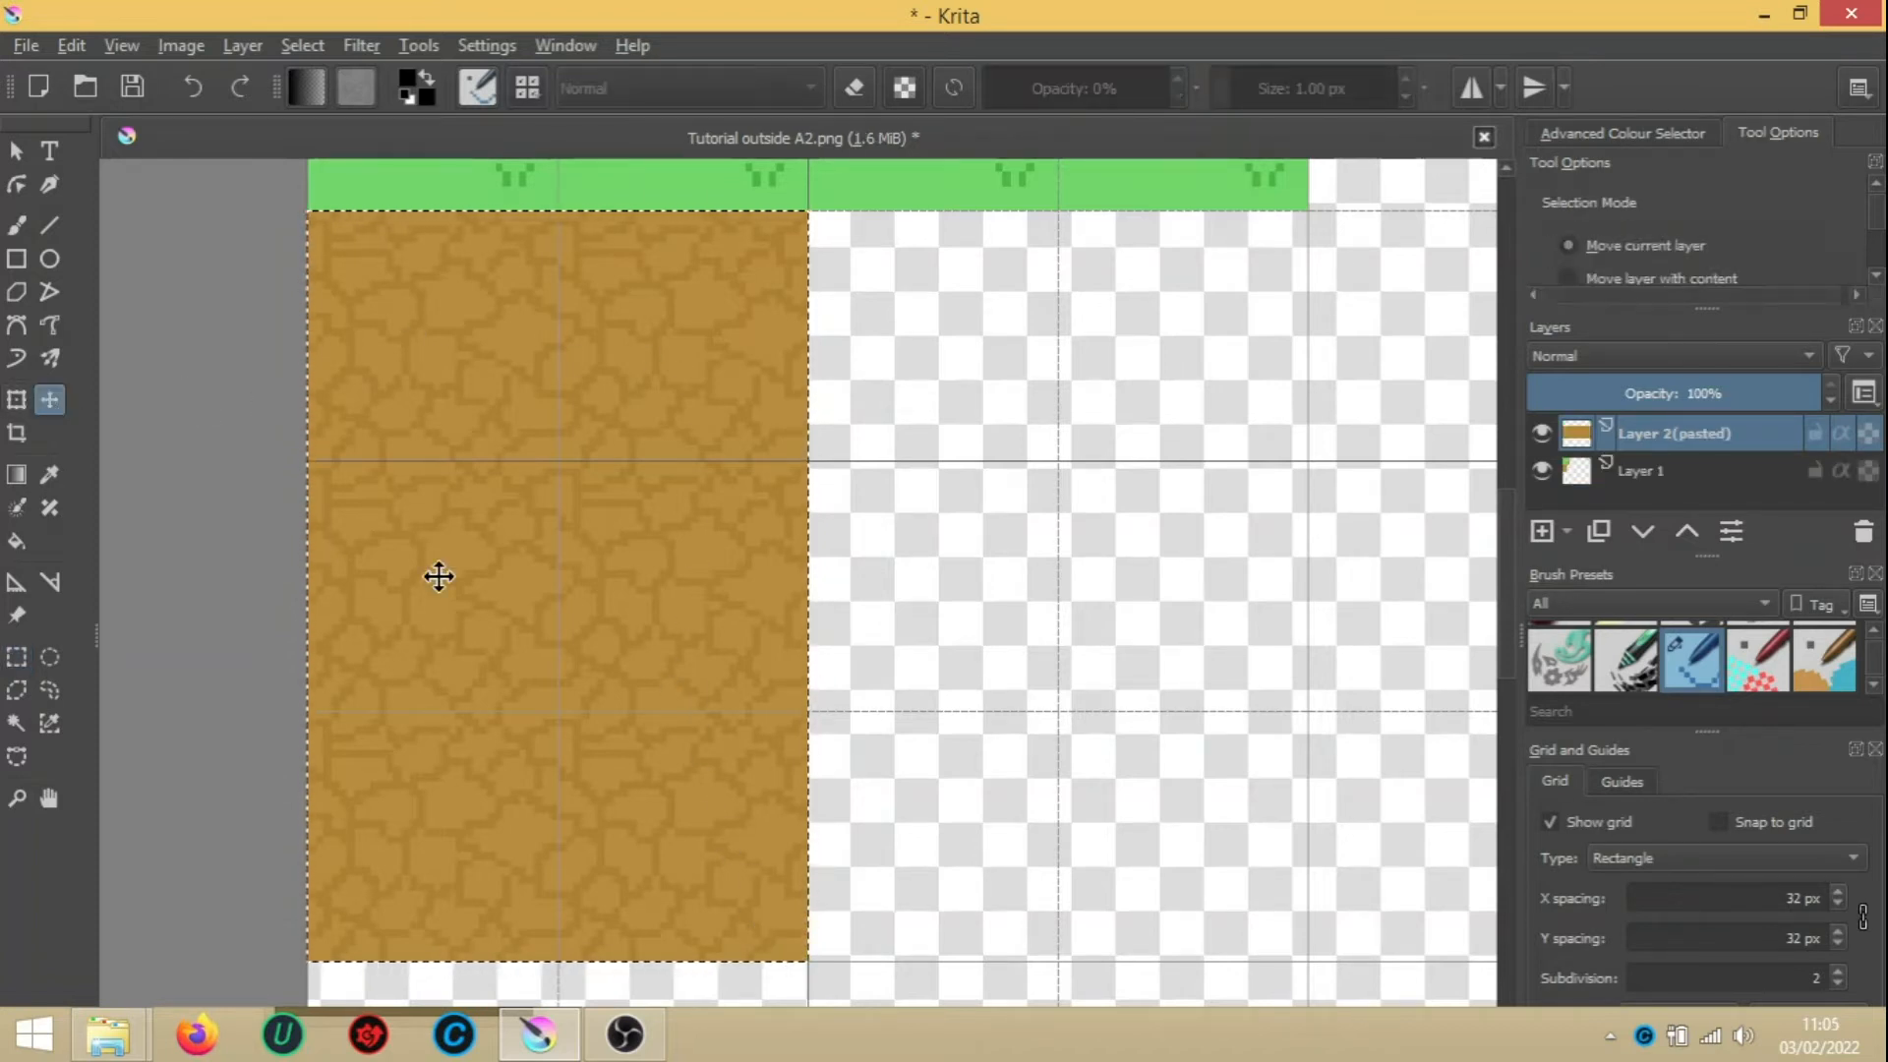
left_click_drag(535, 615, 1038, 609)
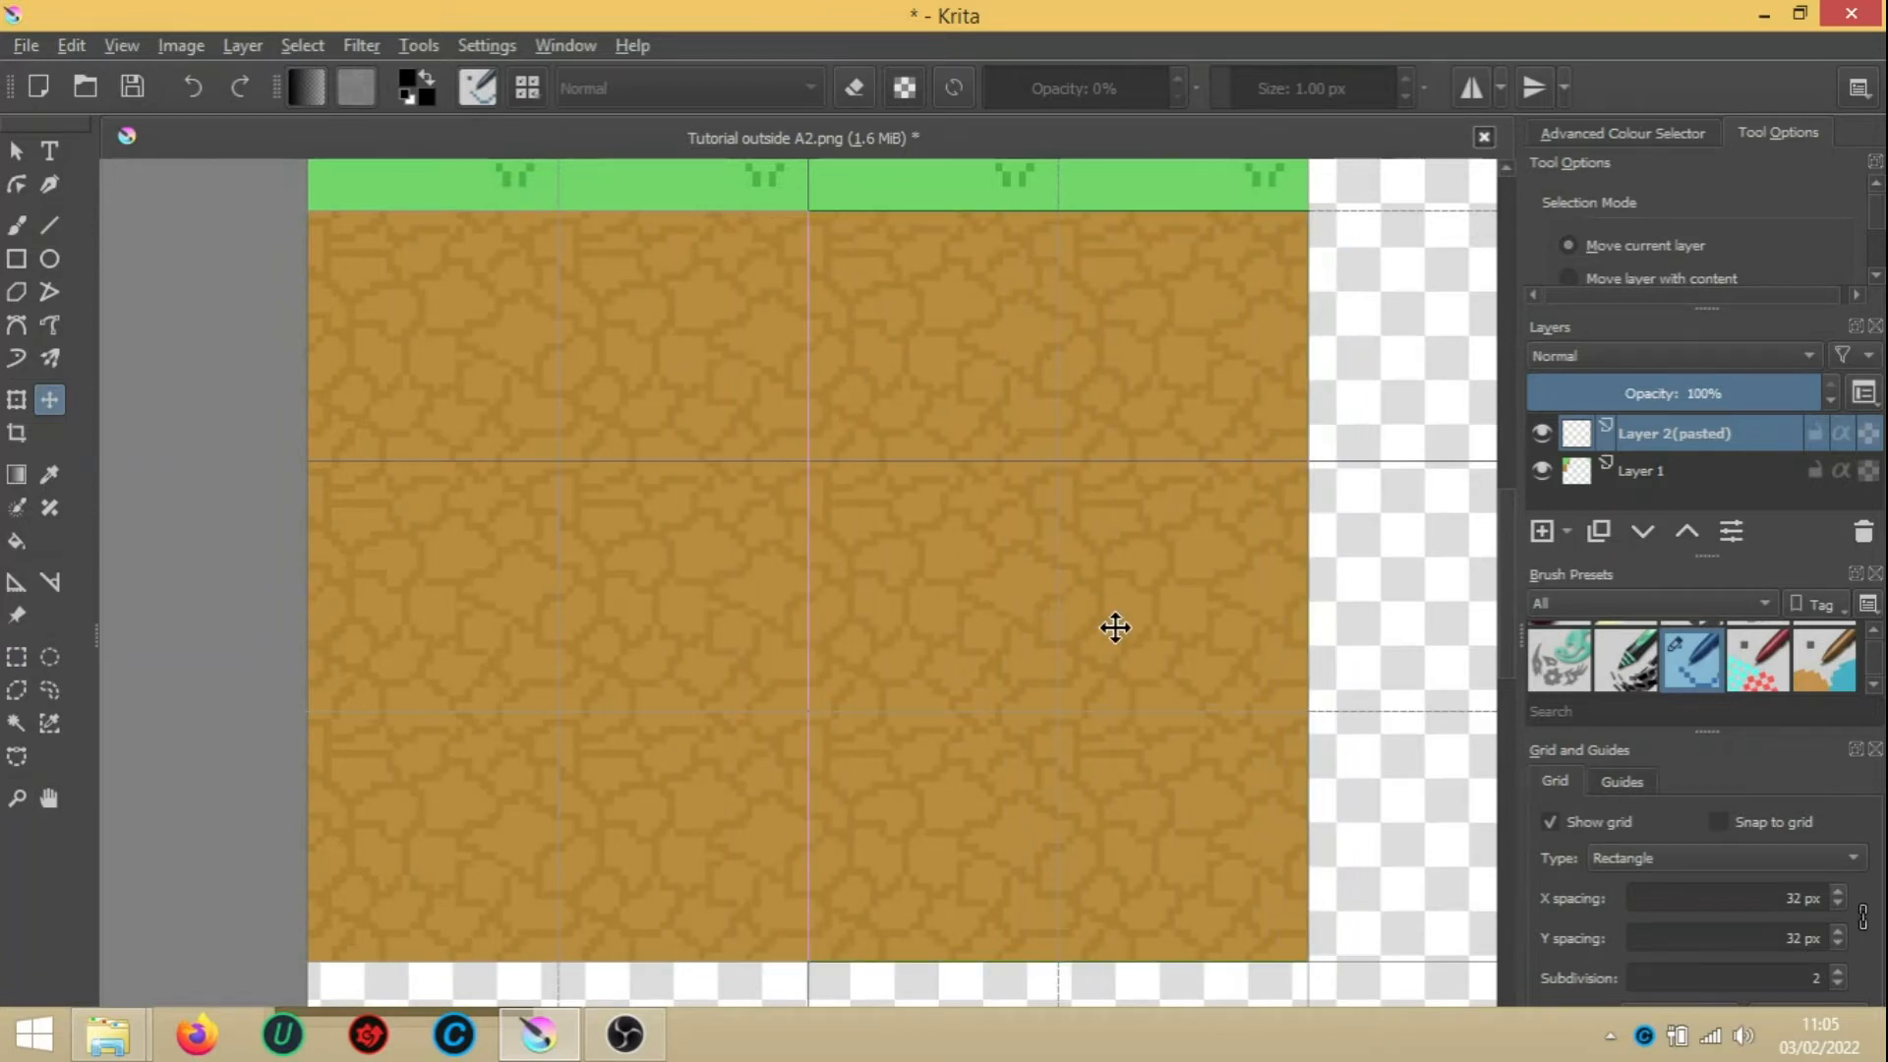
Desaturate the copied ground block with the Lightness method to turn it into grey stone
left_click(16, 657)
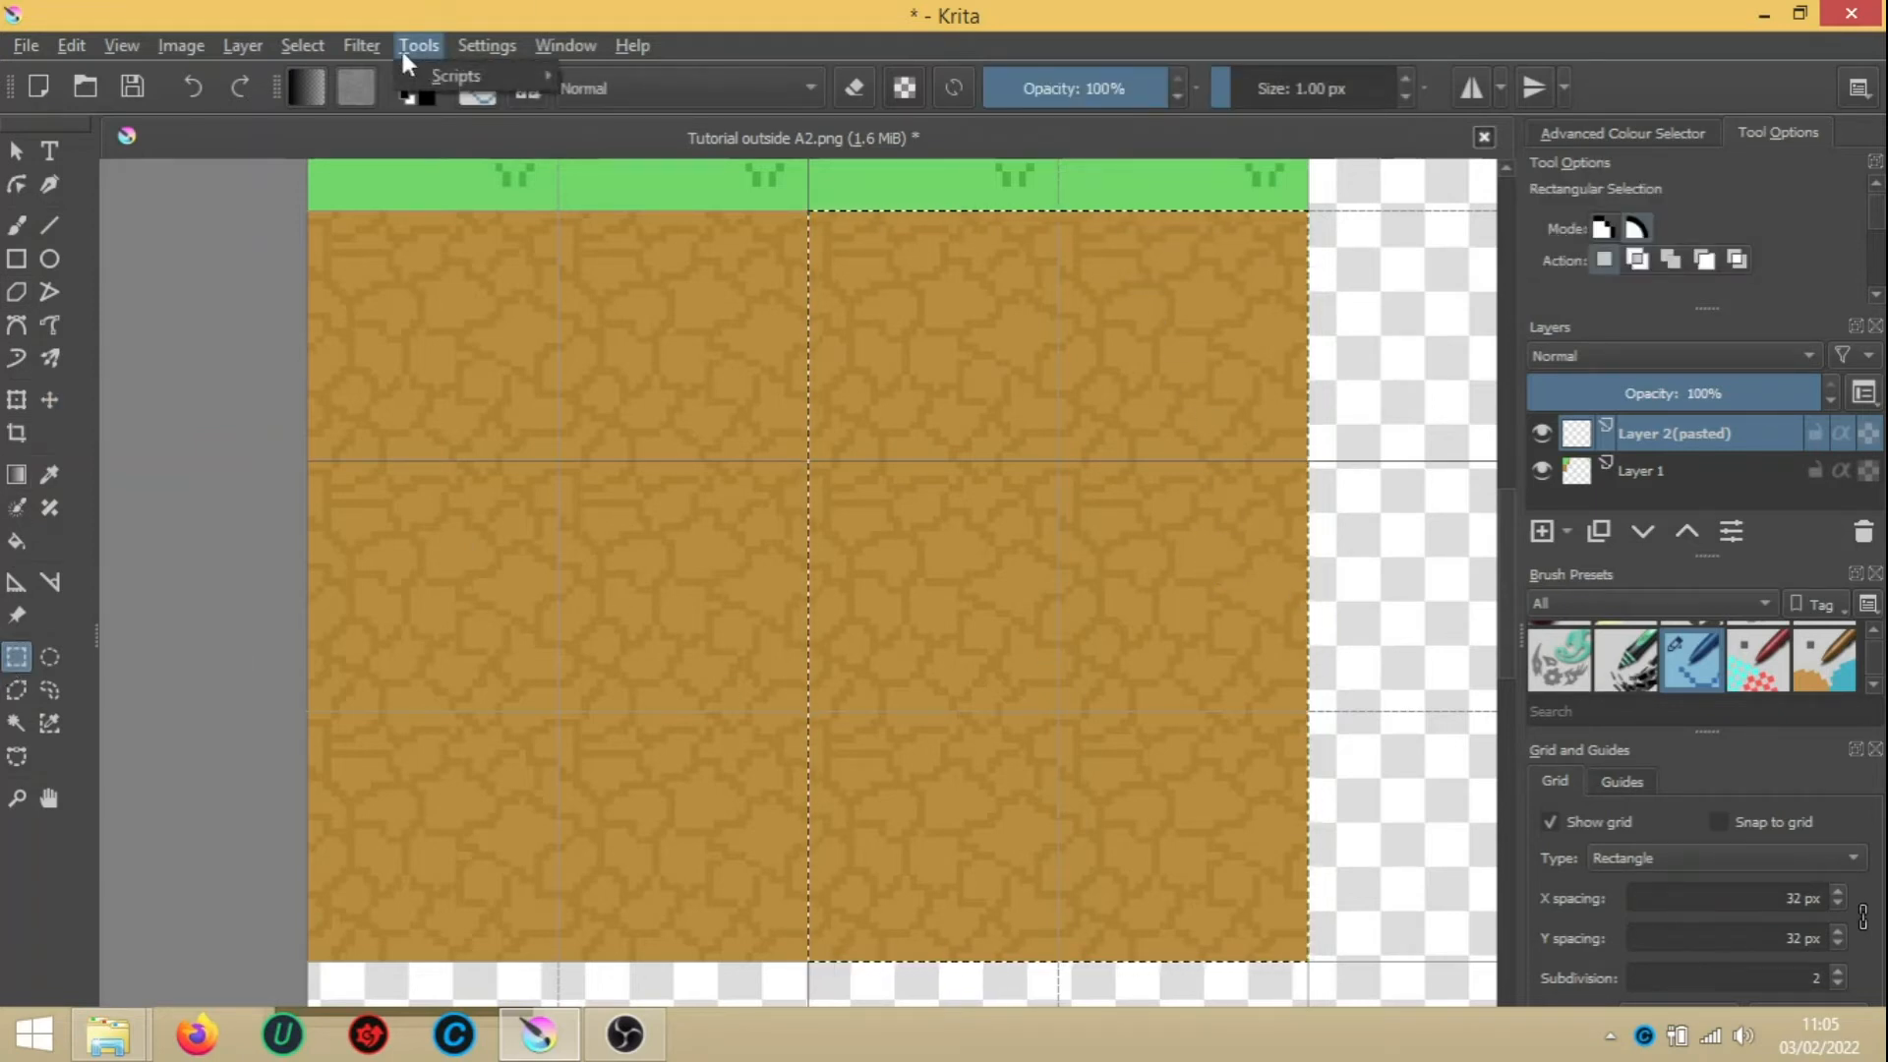
left_click(359, 46)
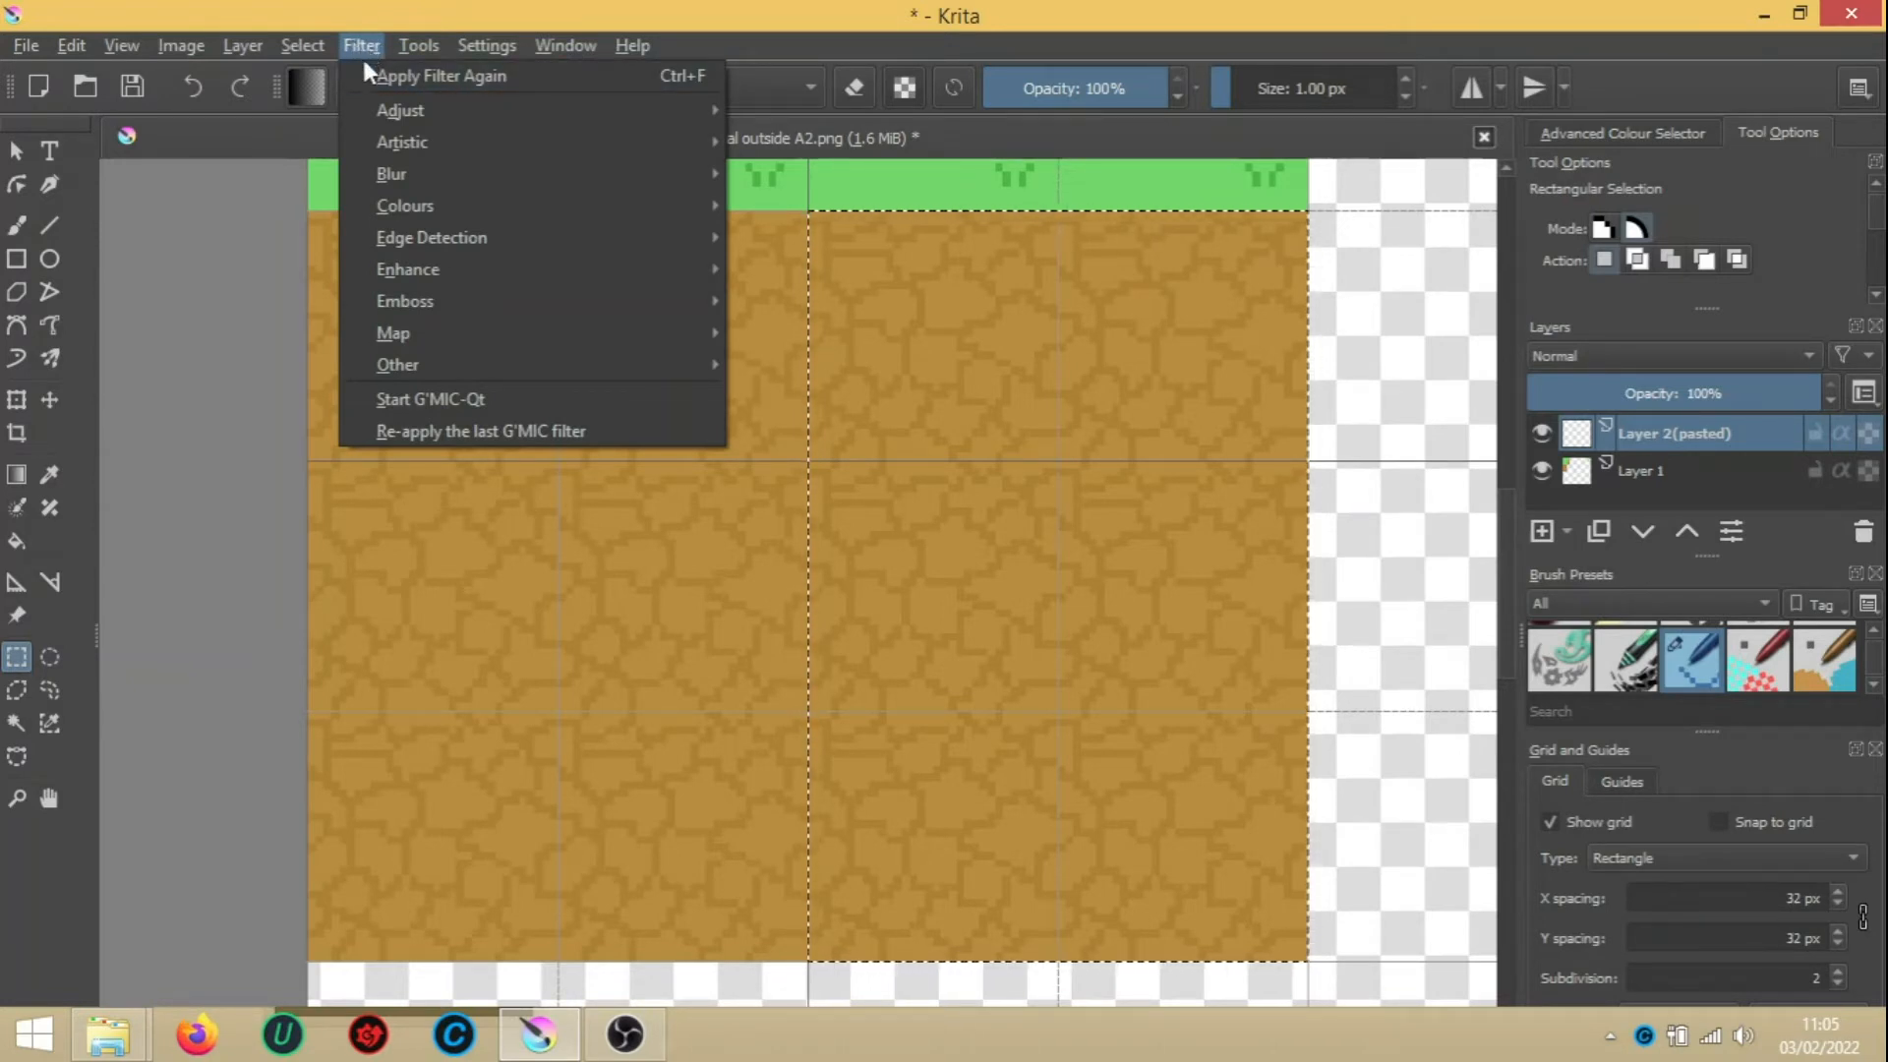
mouse_move(451, 122)
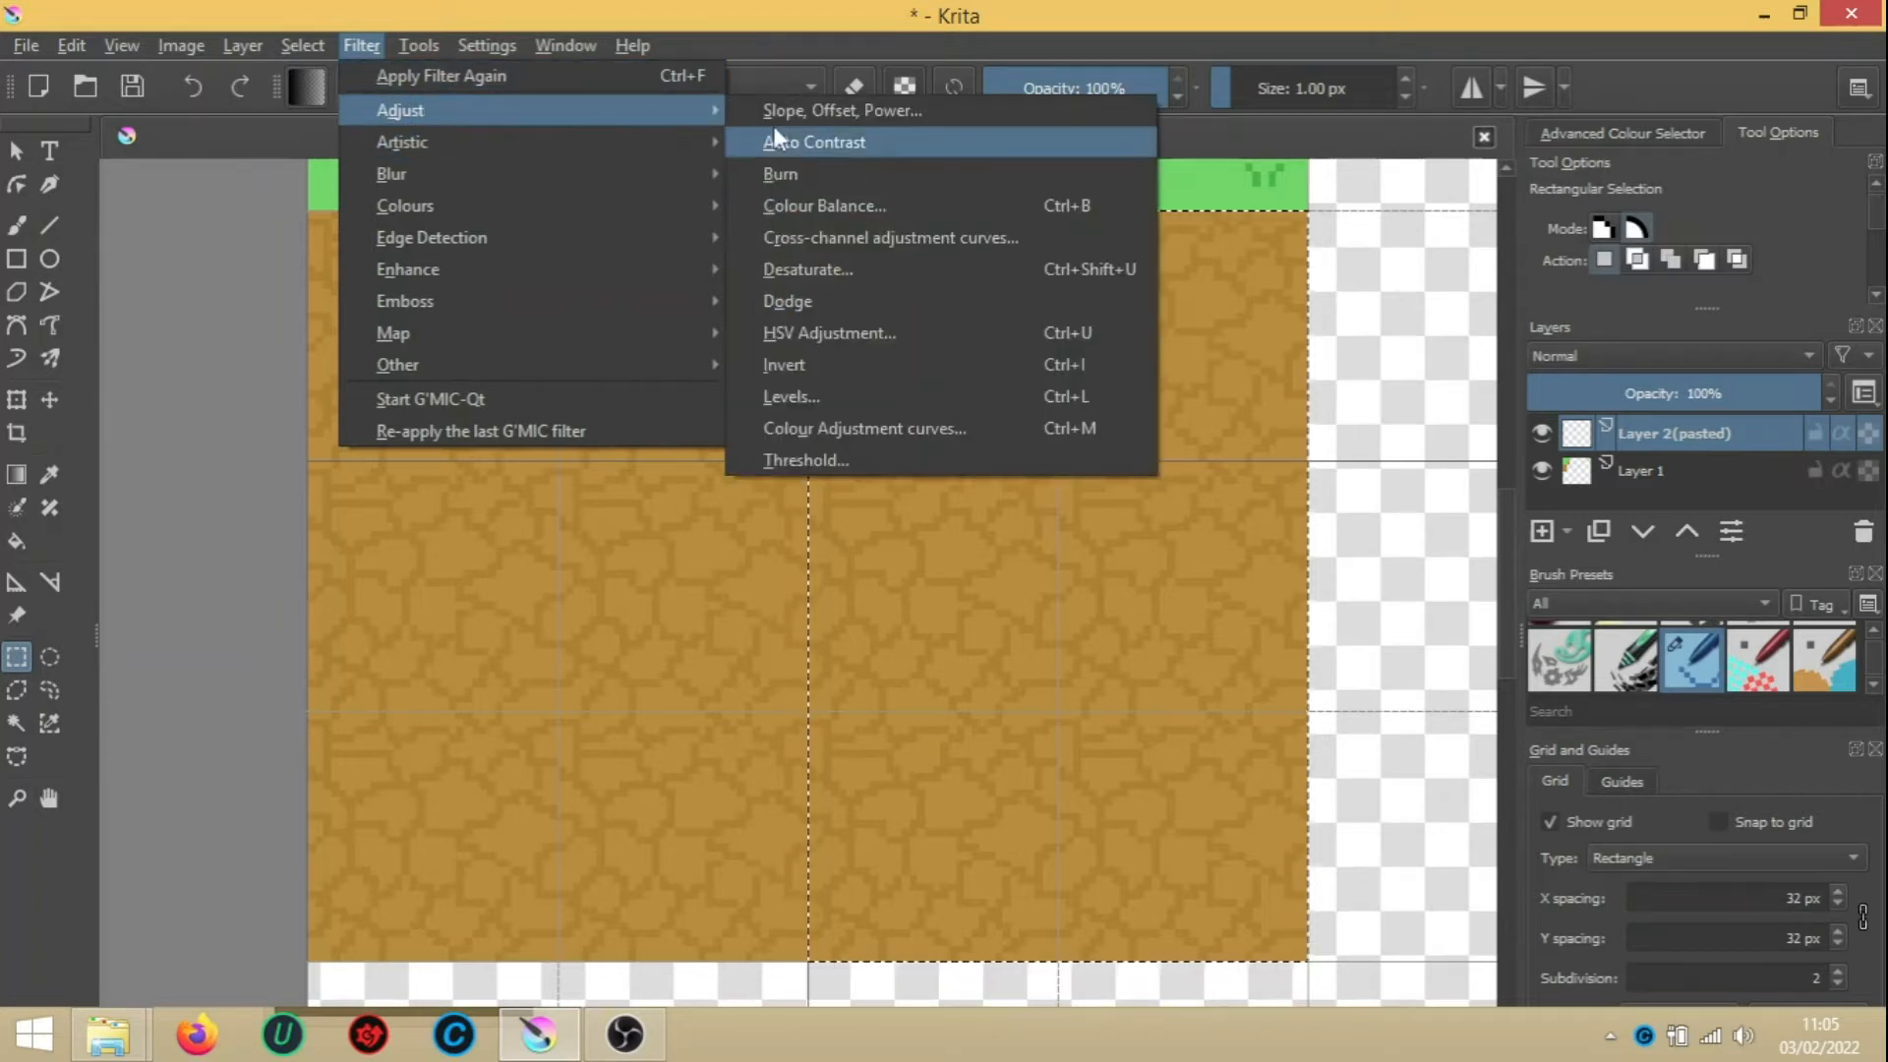
left_click(926, 265)
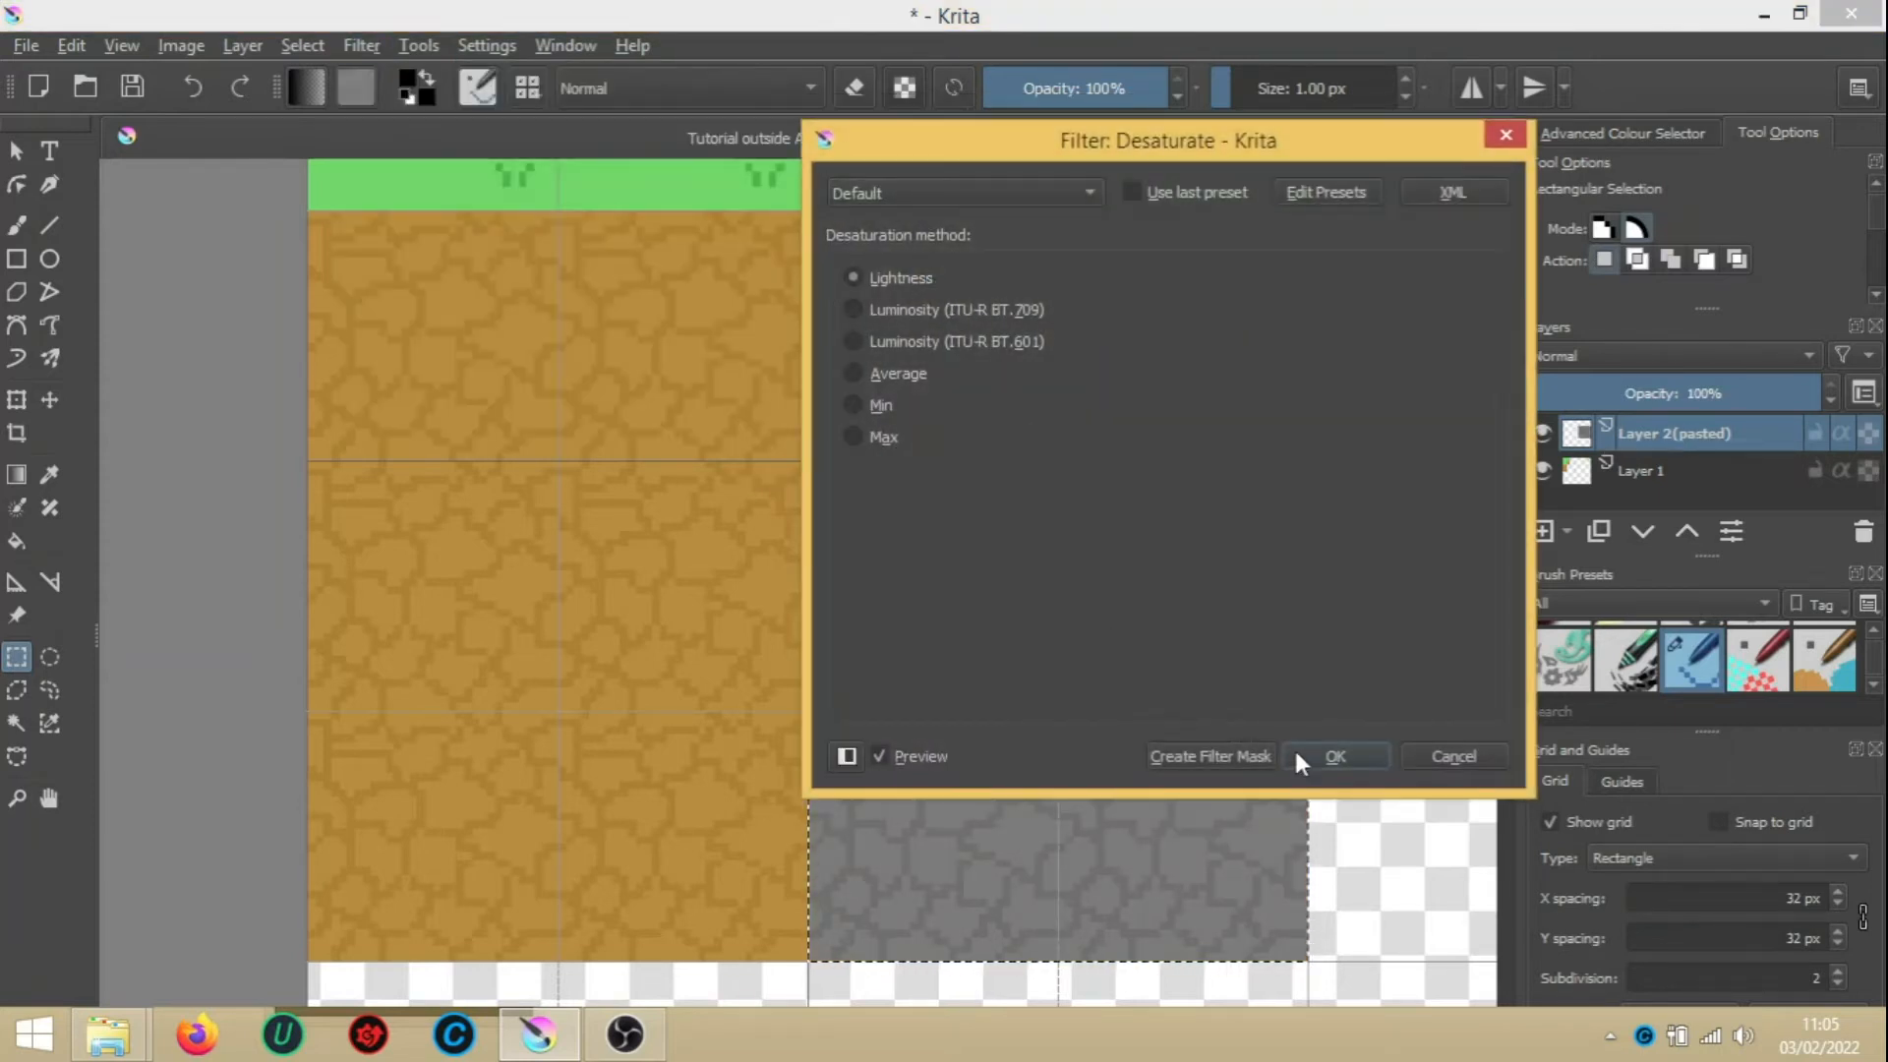
left_click_drag(1093, 150, 423, 142)
left_click(672, 749)
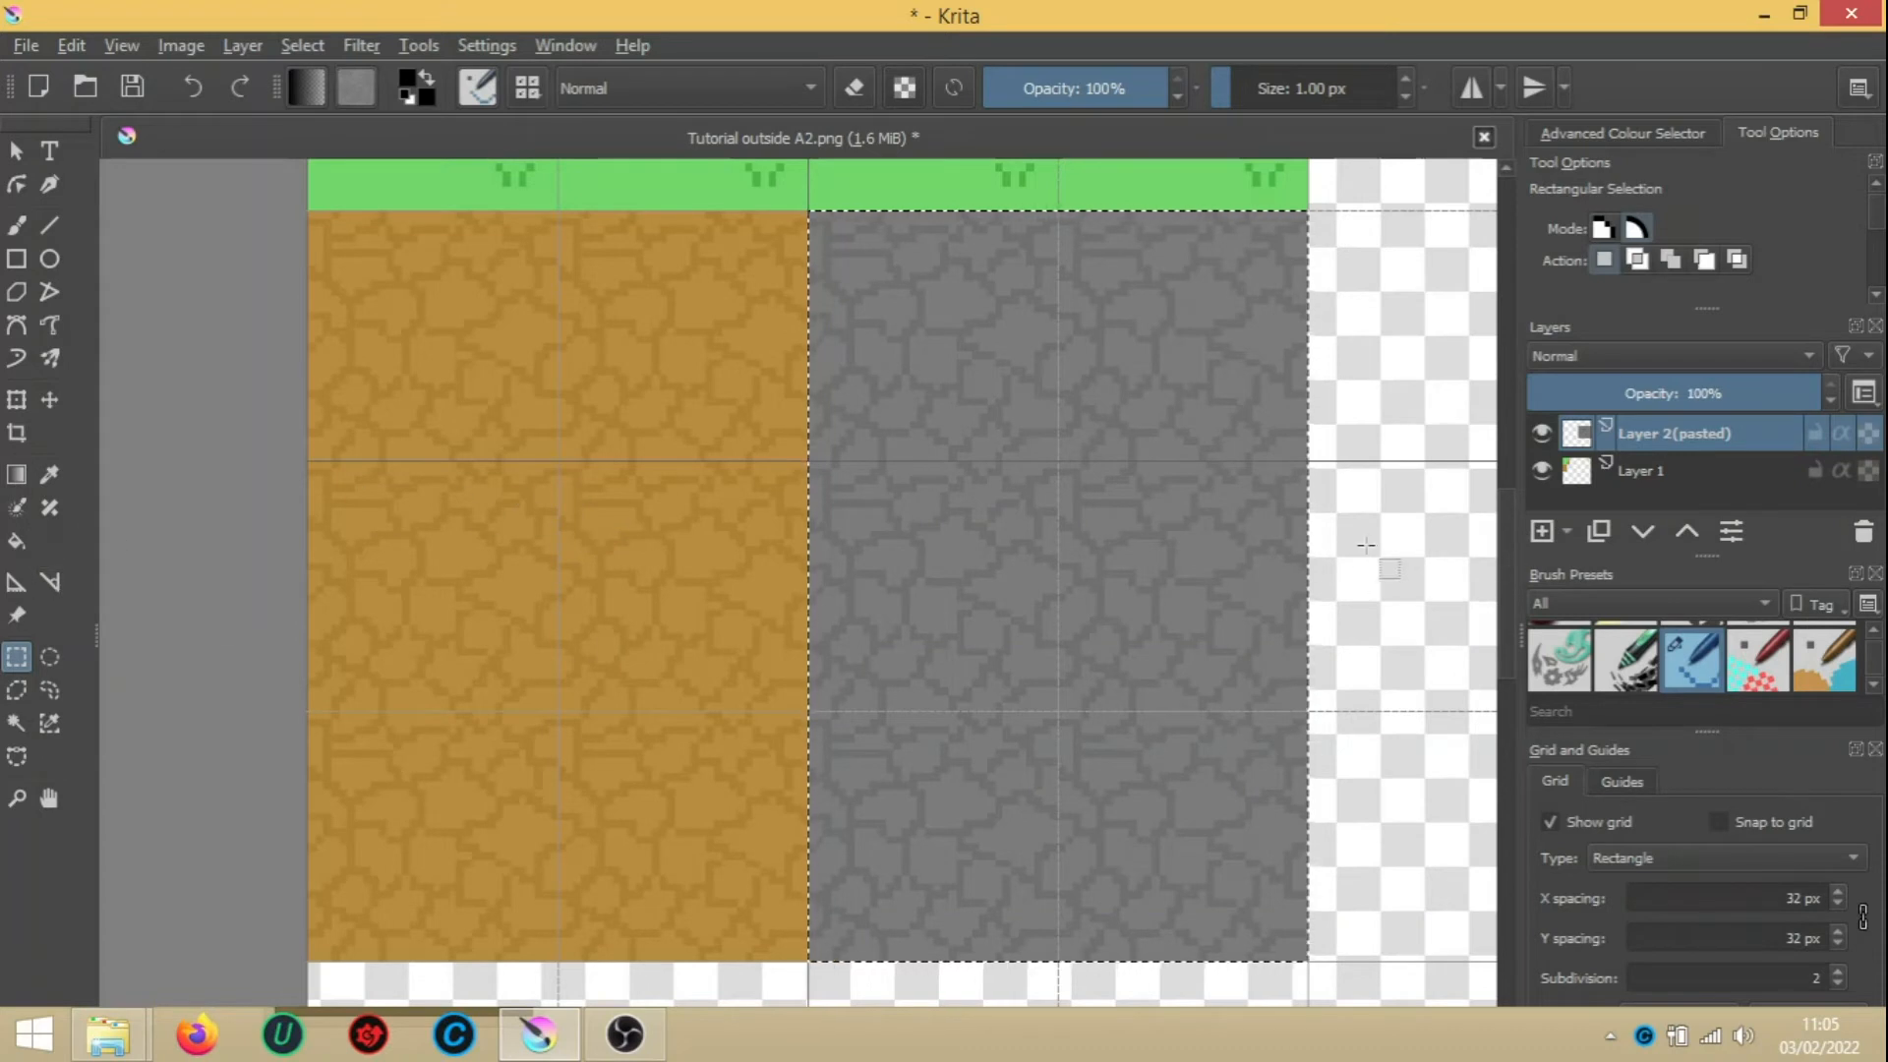
Sample the stones' base grey and choose a slightly lighter grey for painting highlights with the Freehand Brush
left_click(47, 800)
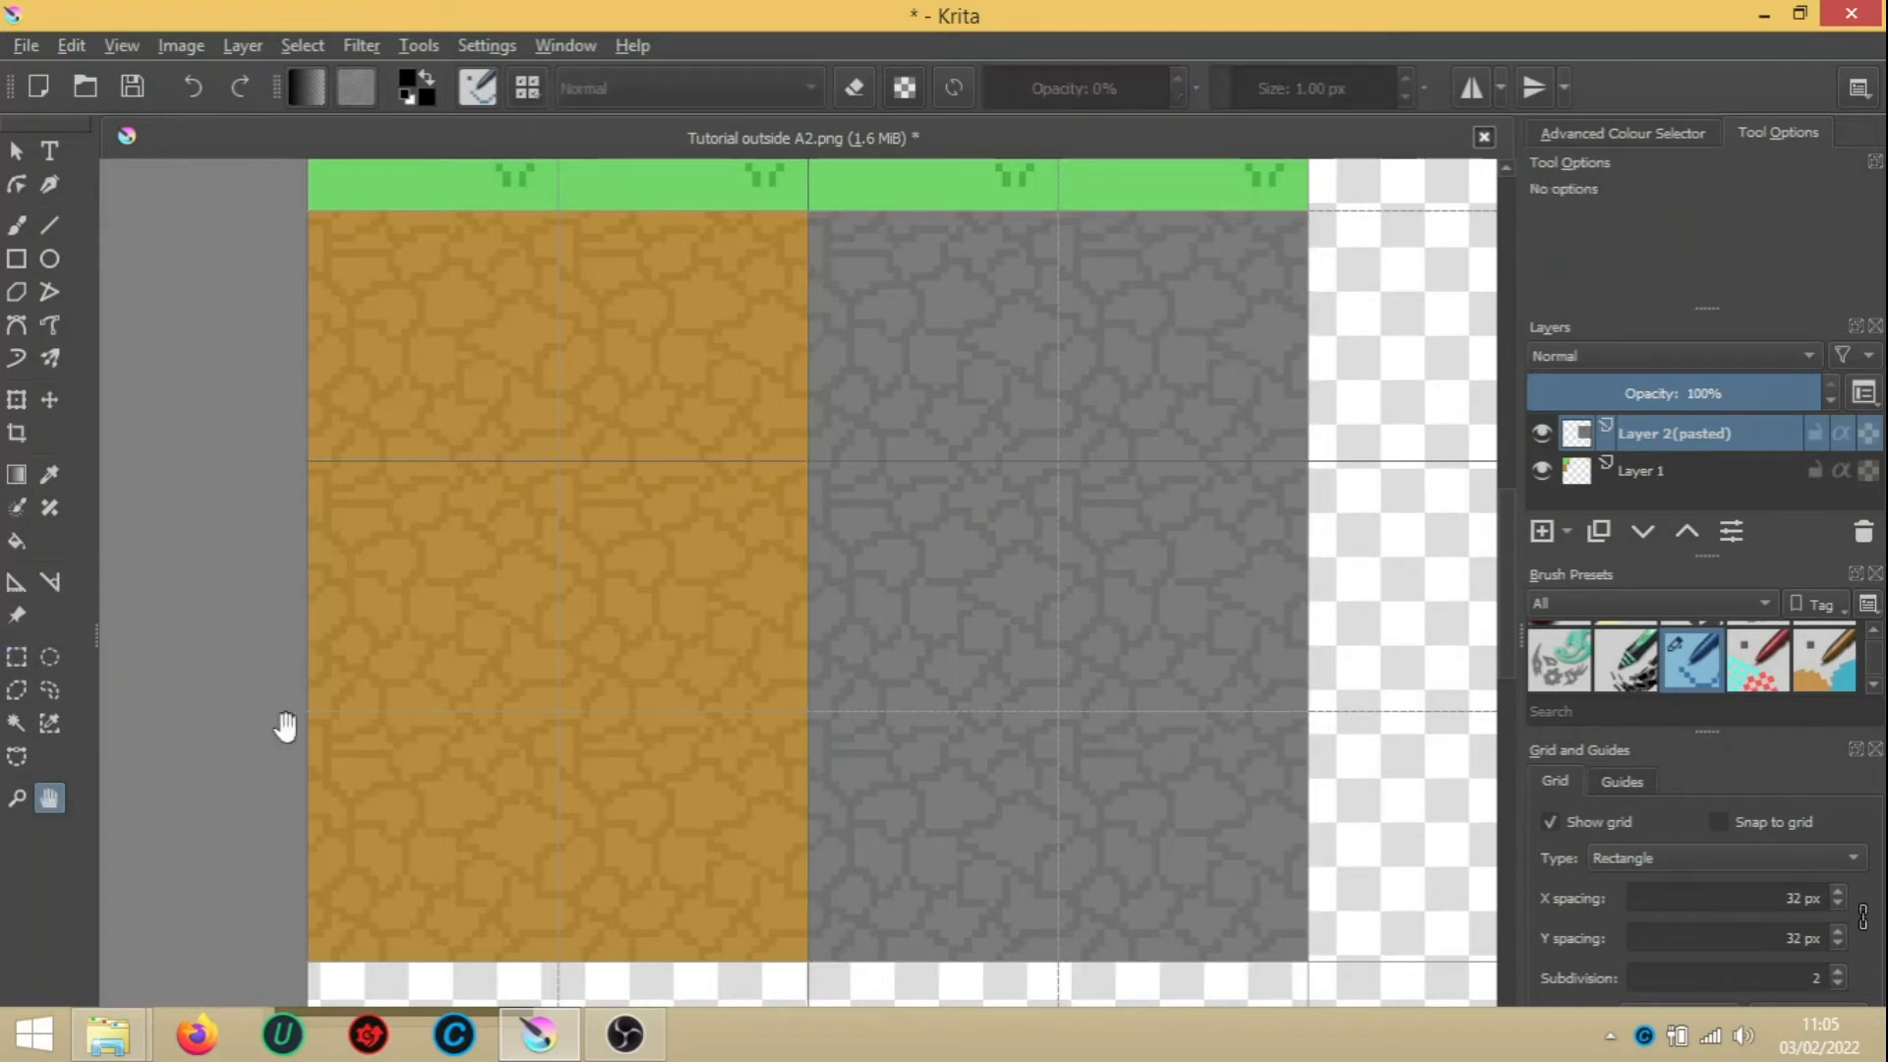
left_click_drag(1213, 514, 838, 524)
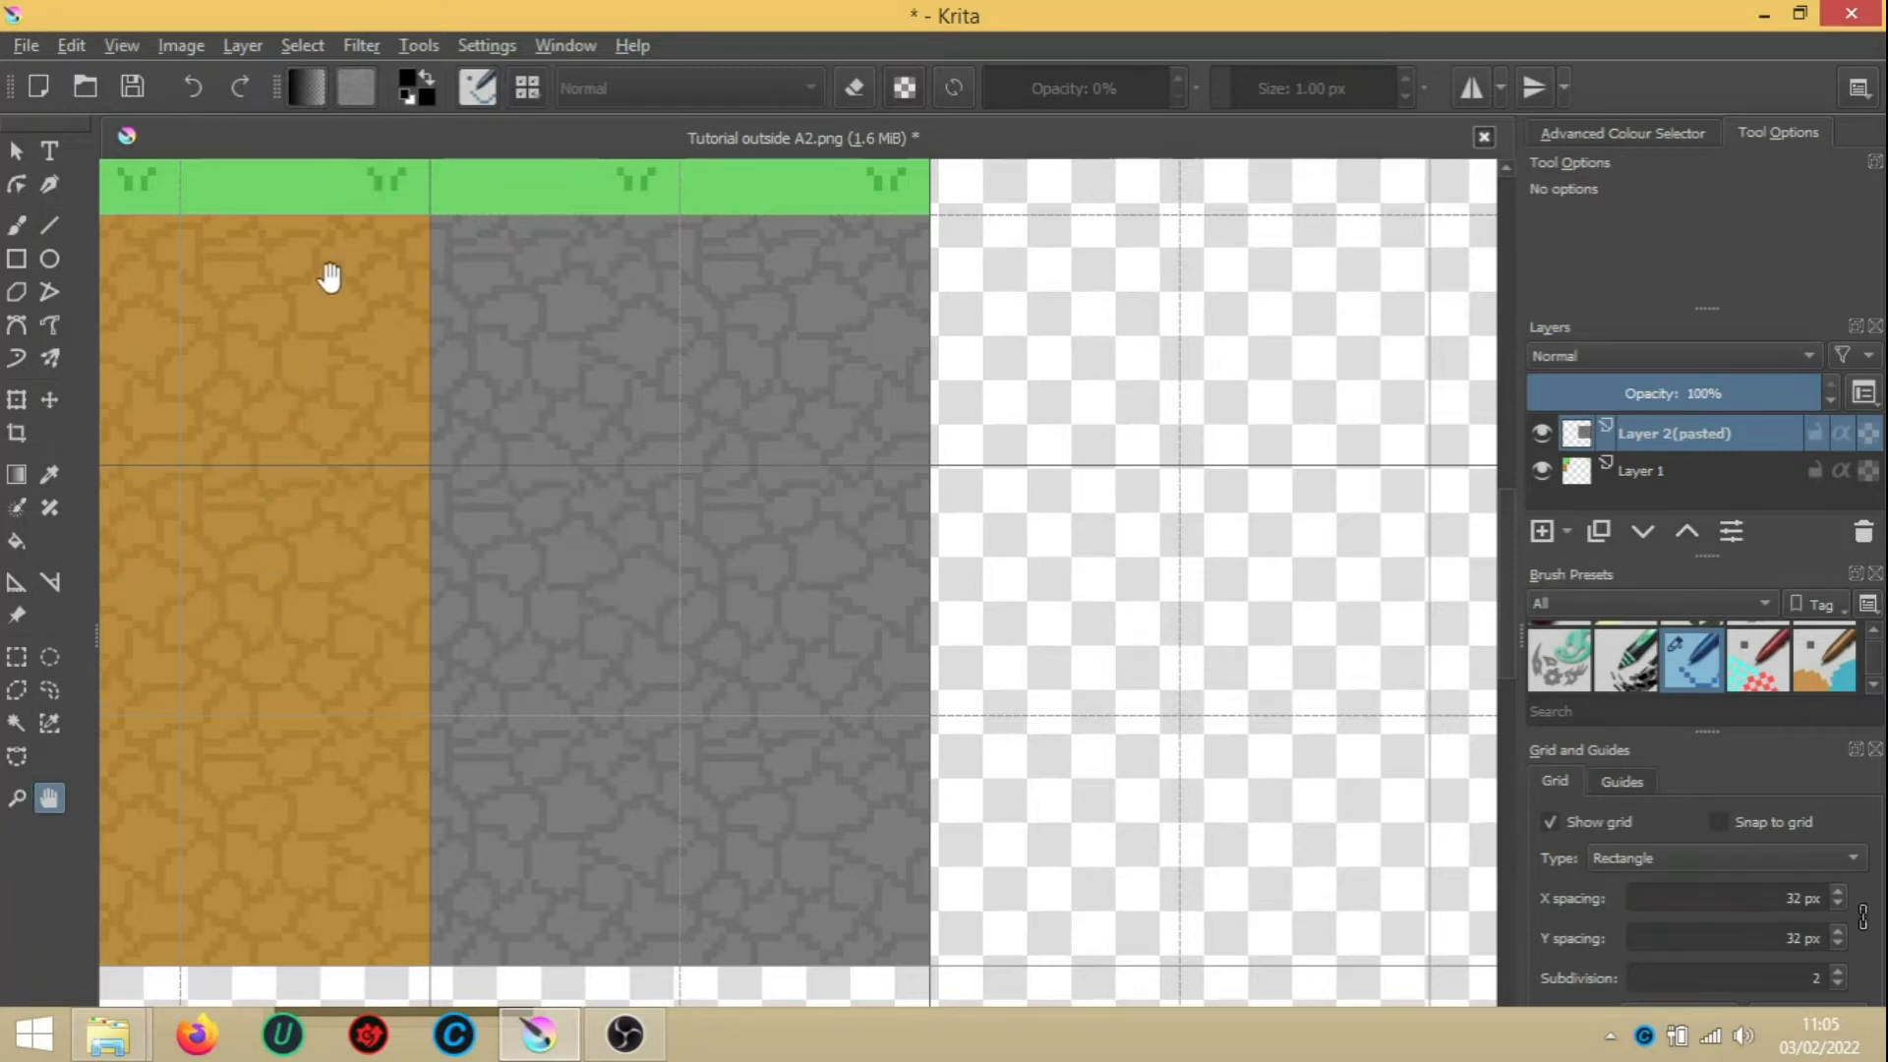
scroll(766, 640, "up", 6)
left_click_drag(784, 801, 316, 317)
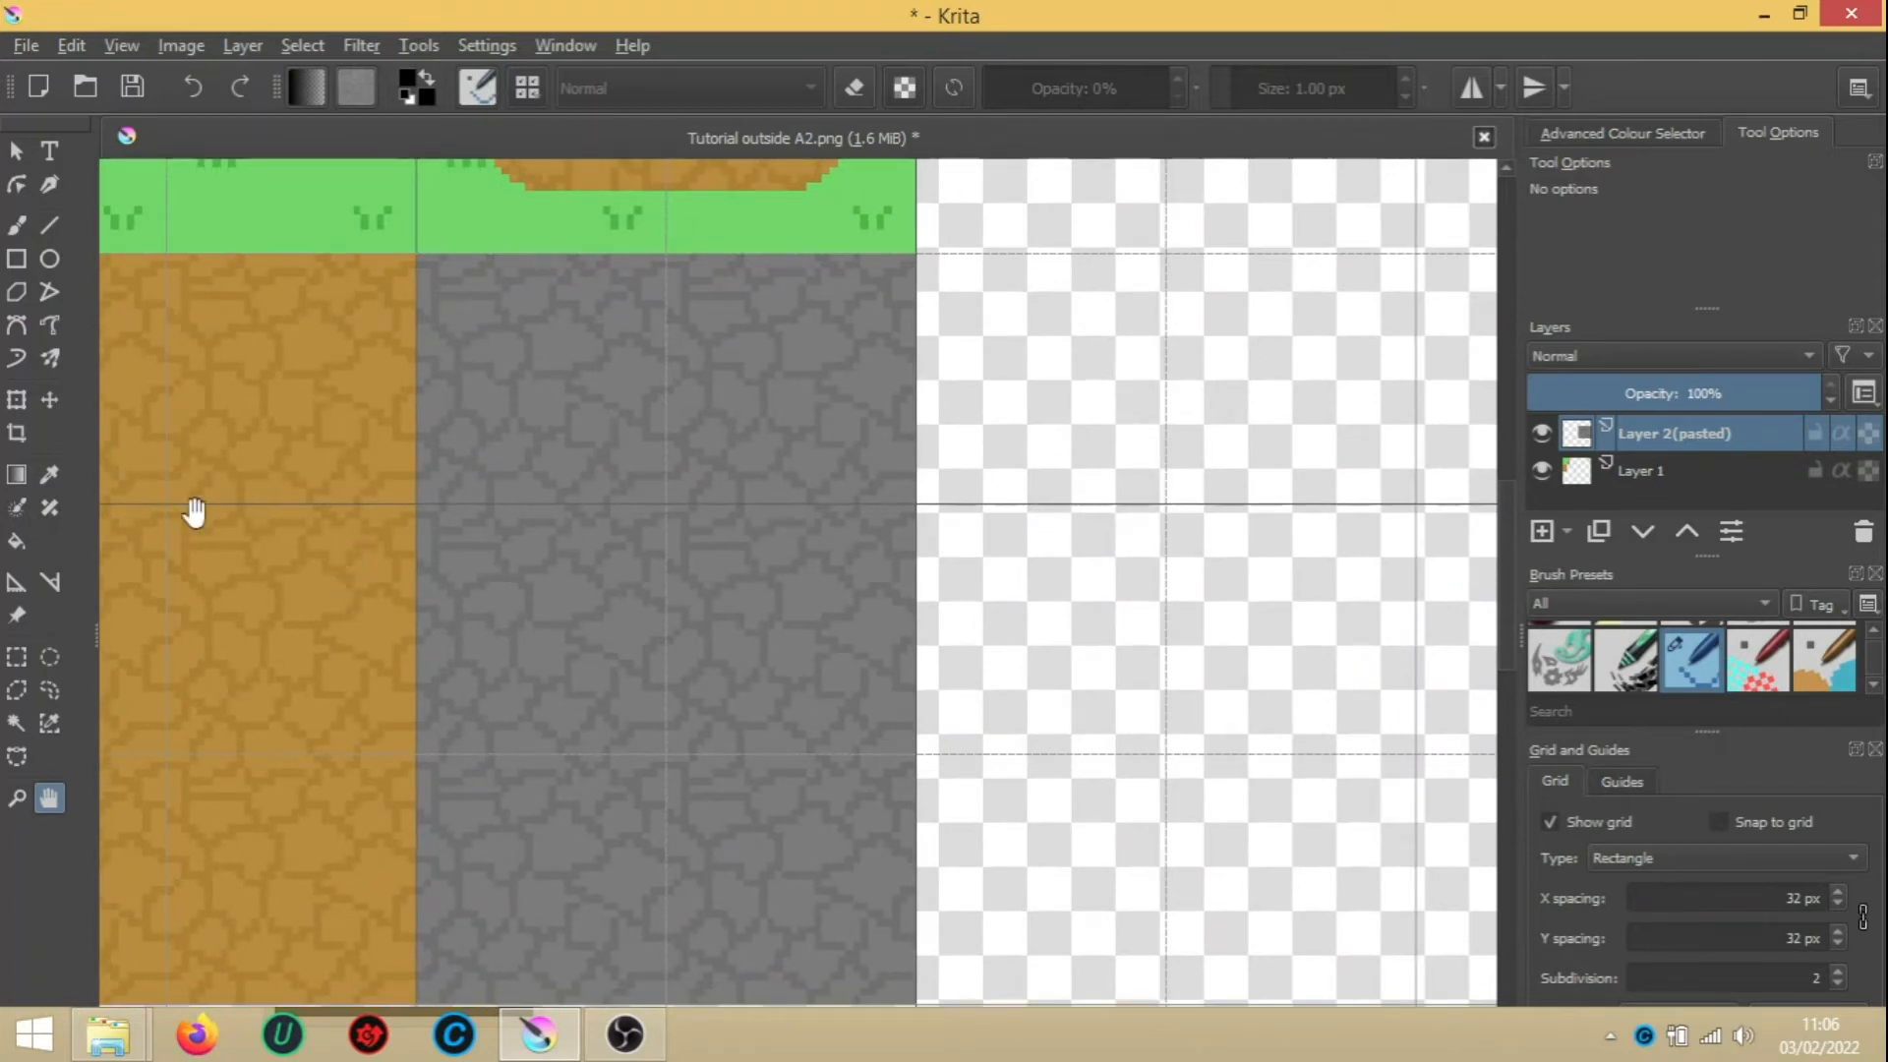
left_click(14, 802)
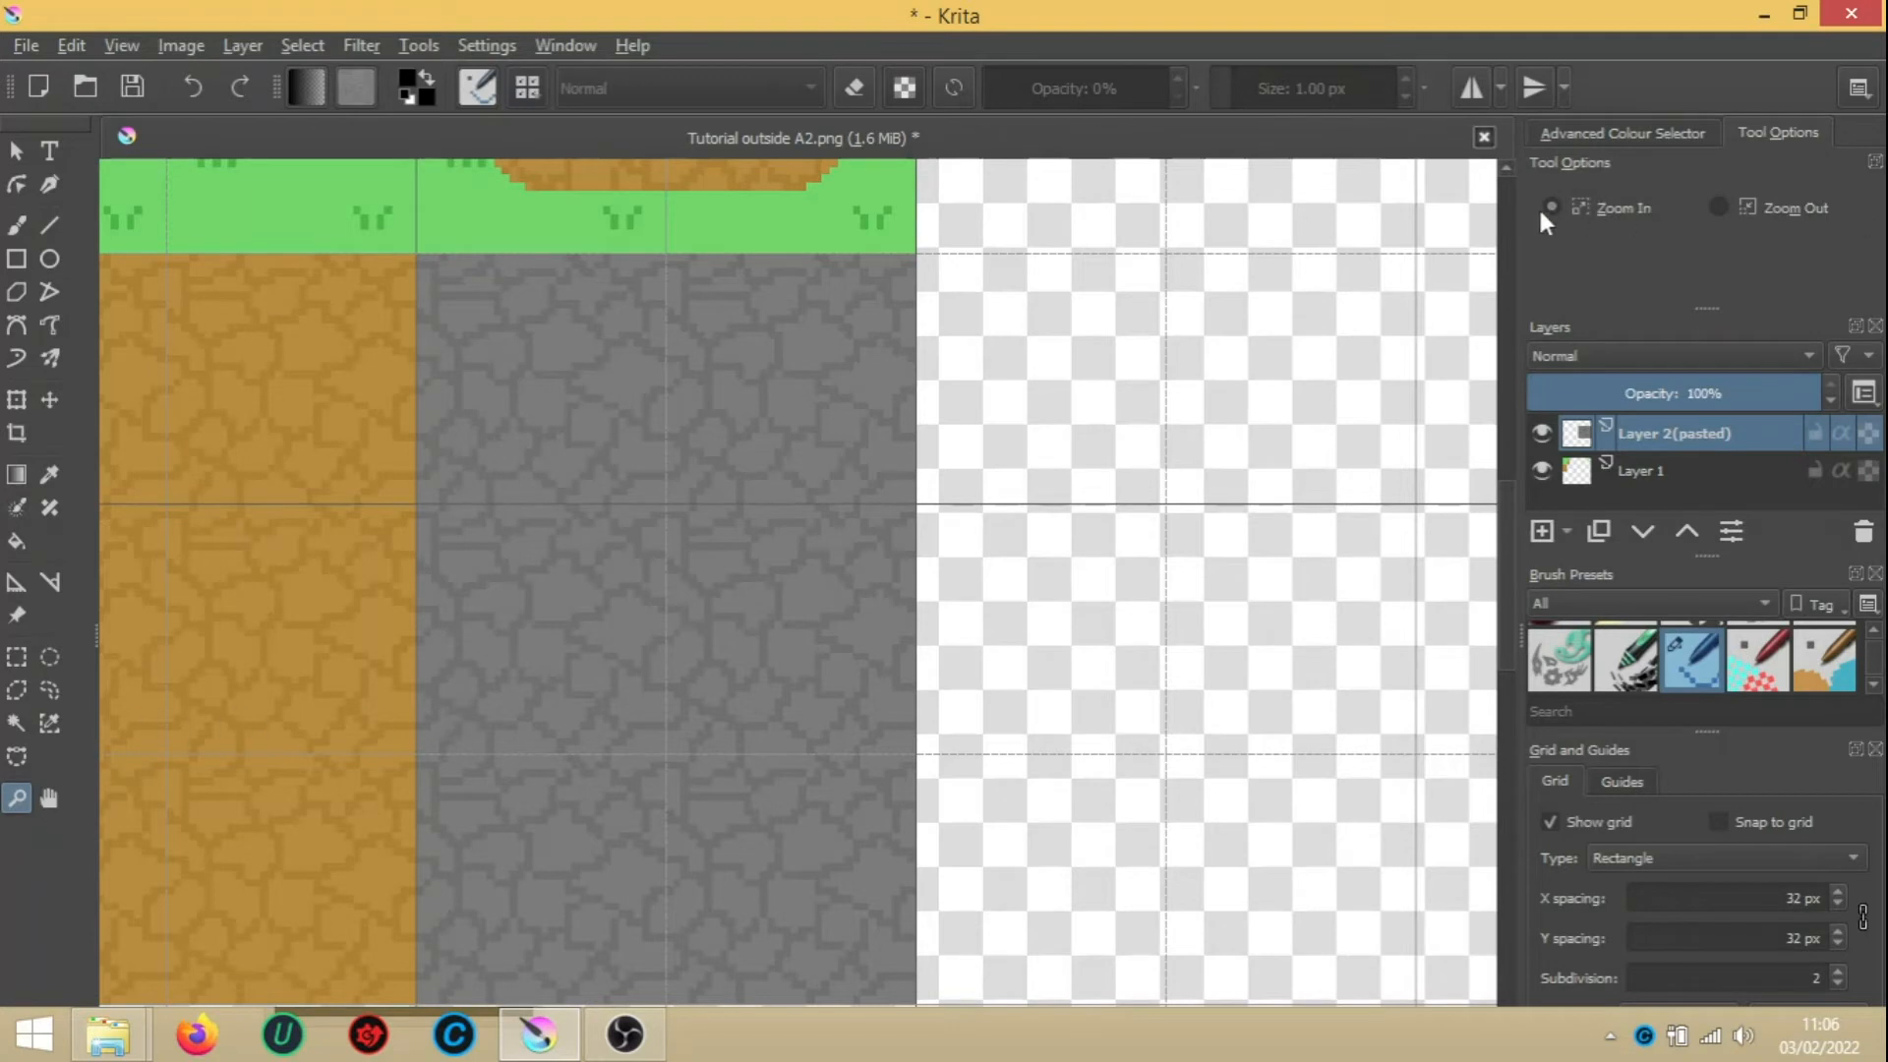
left_click(606, 451)
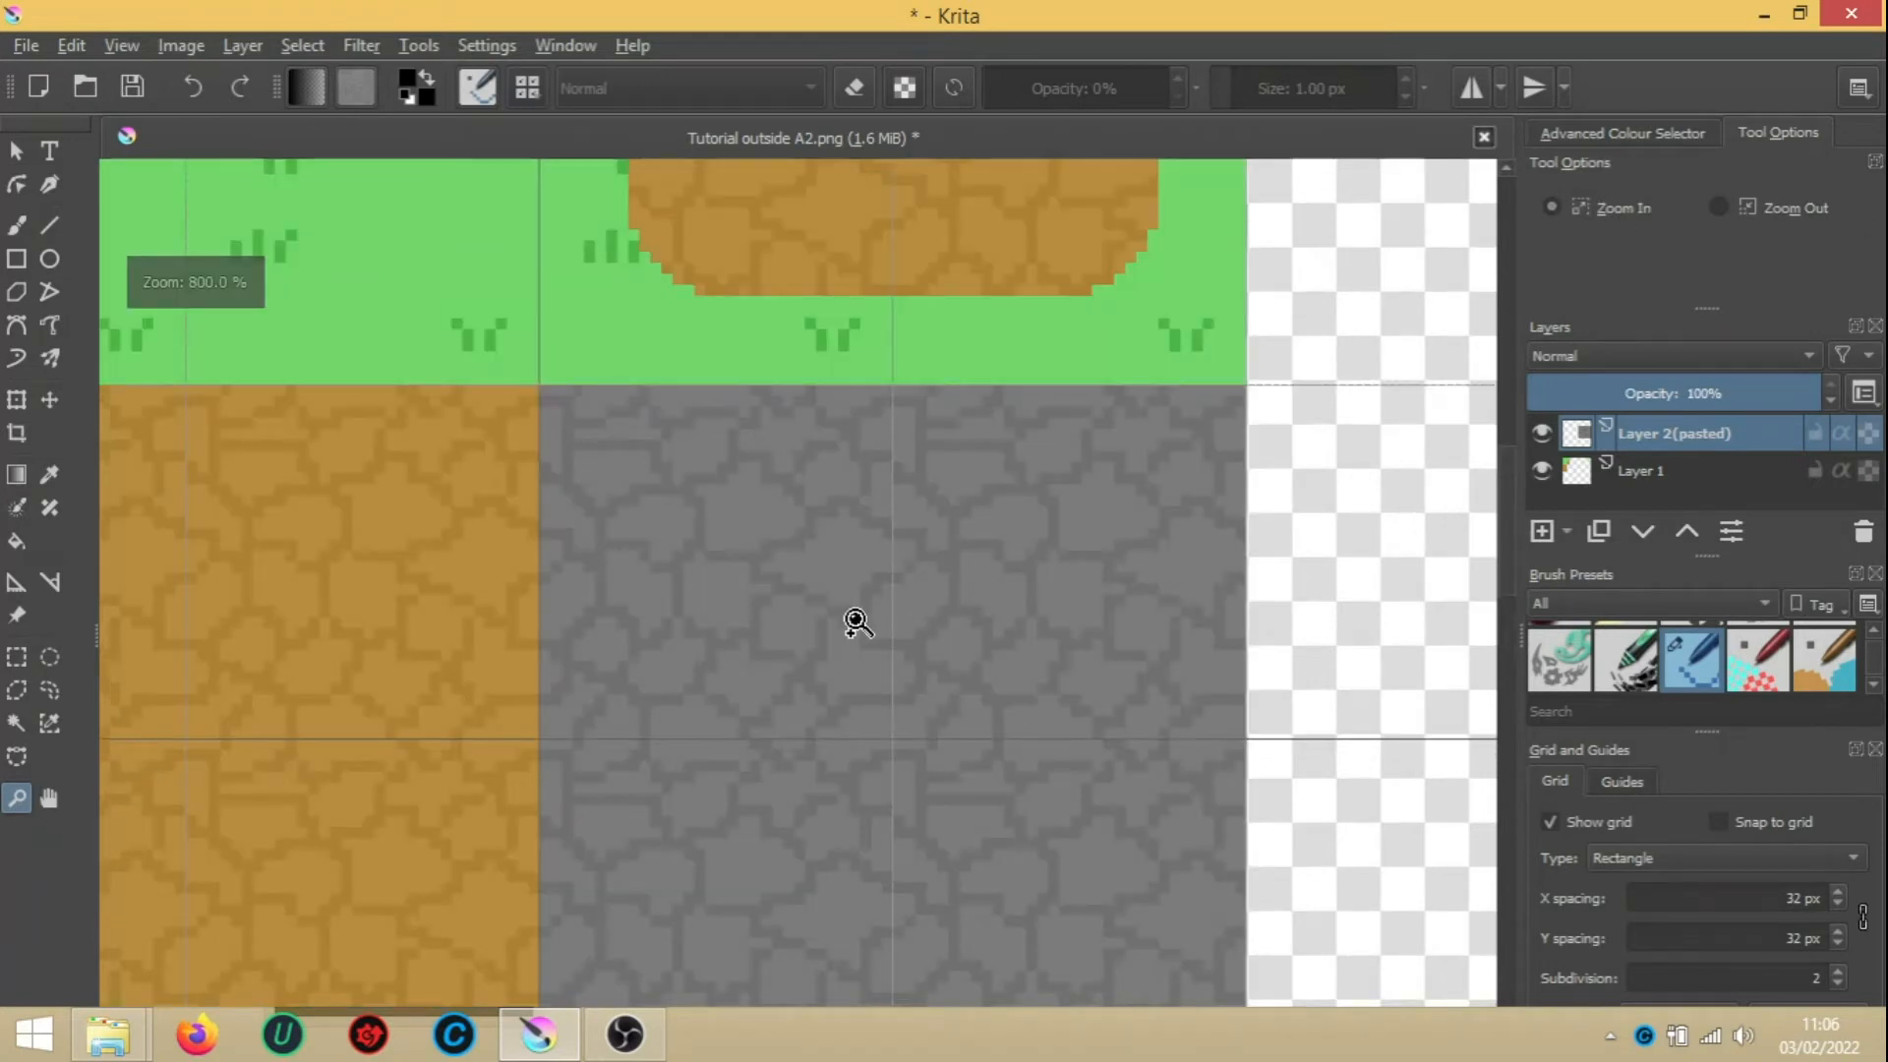
left_click(845, 622)
left_click(776, 635)
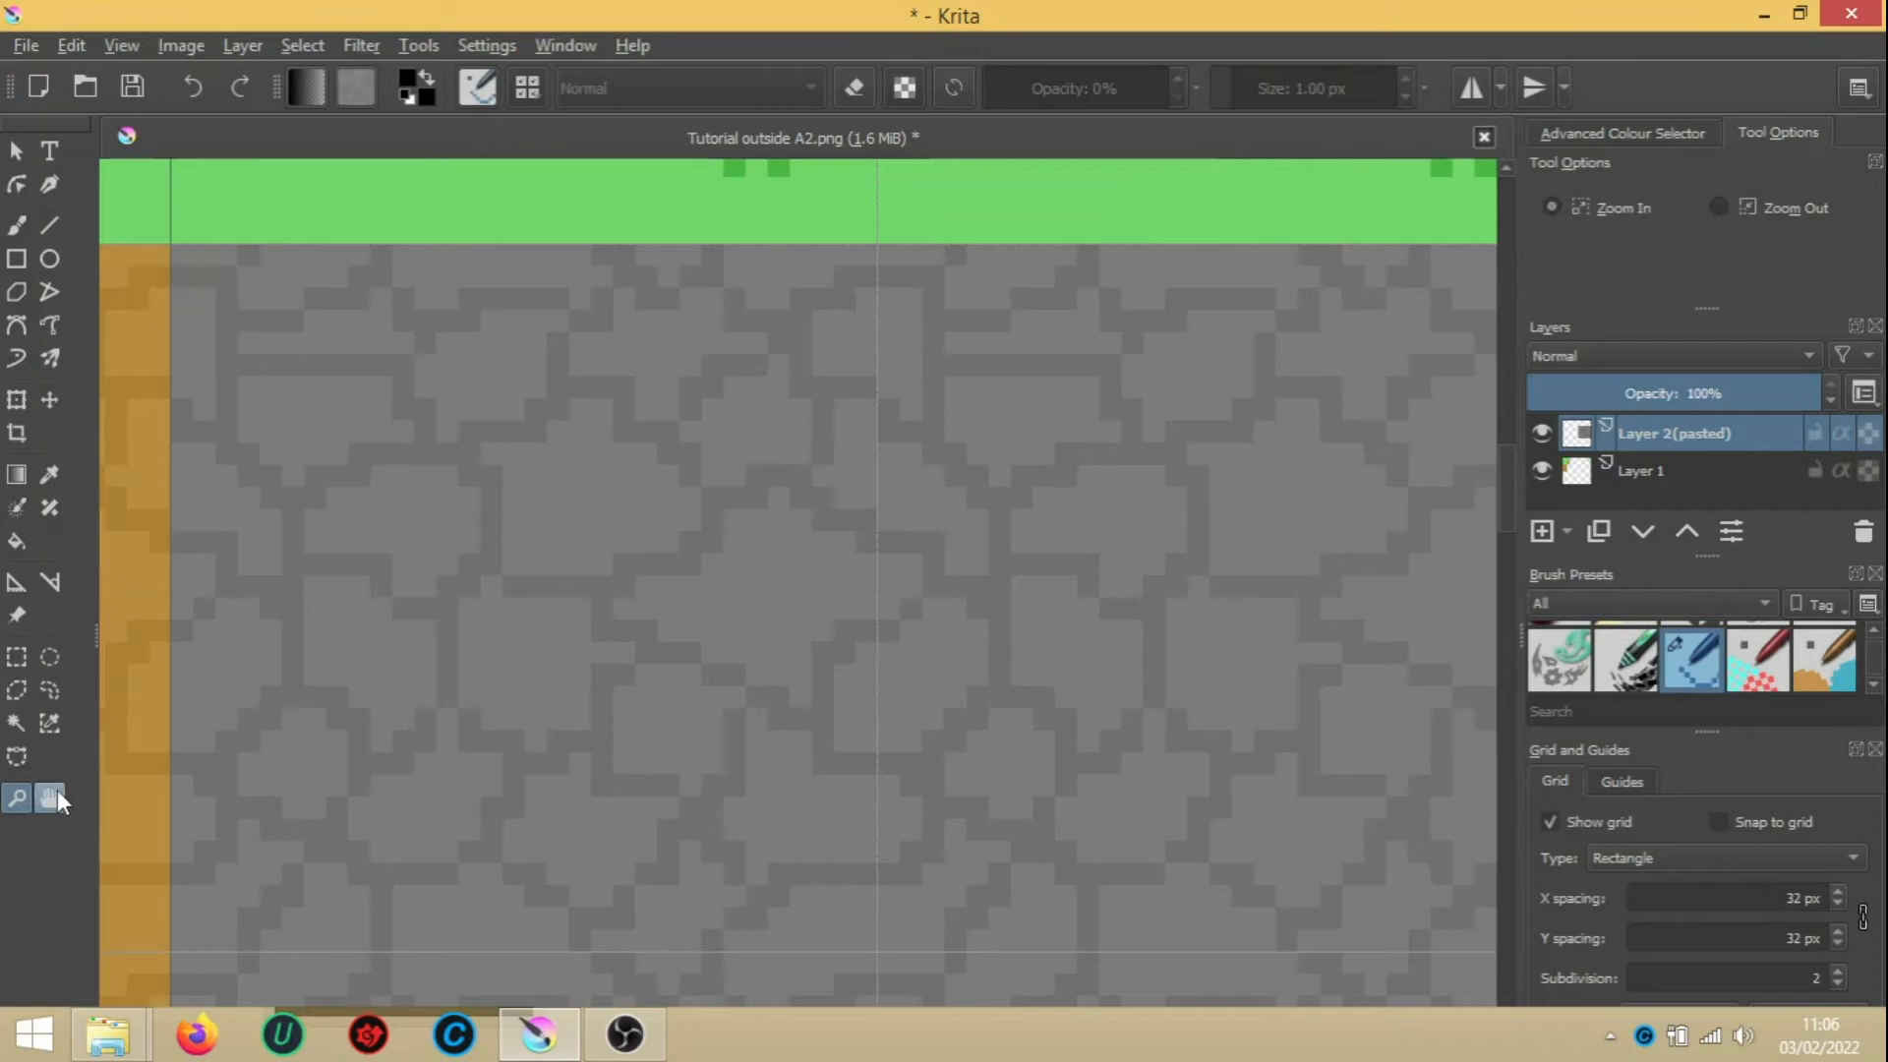
left_click(49, 798)
left_click_drag(860, 784, 798, 718)
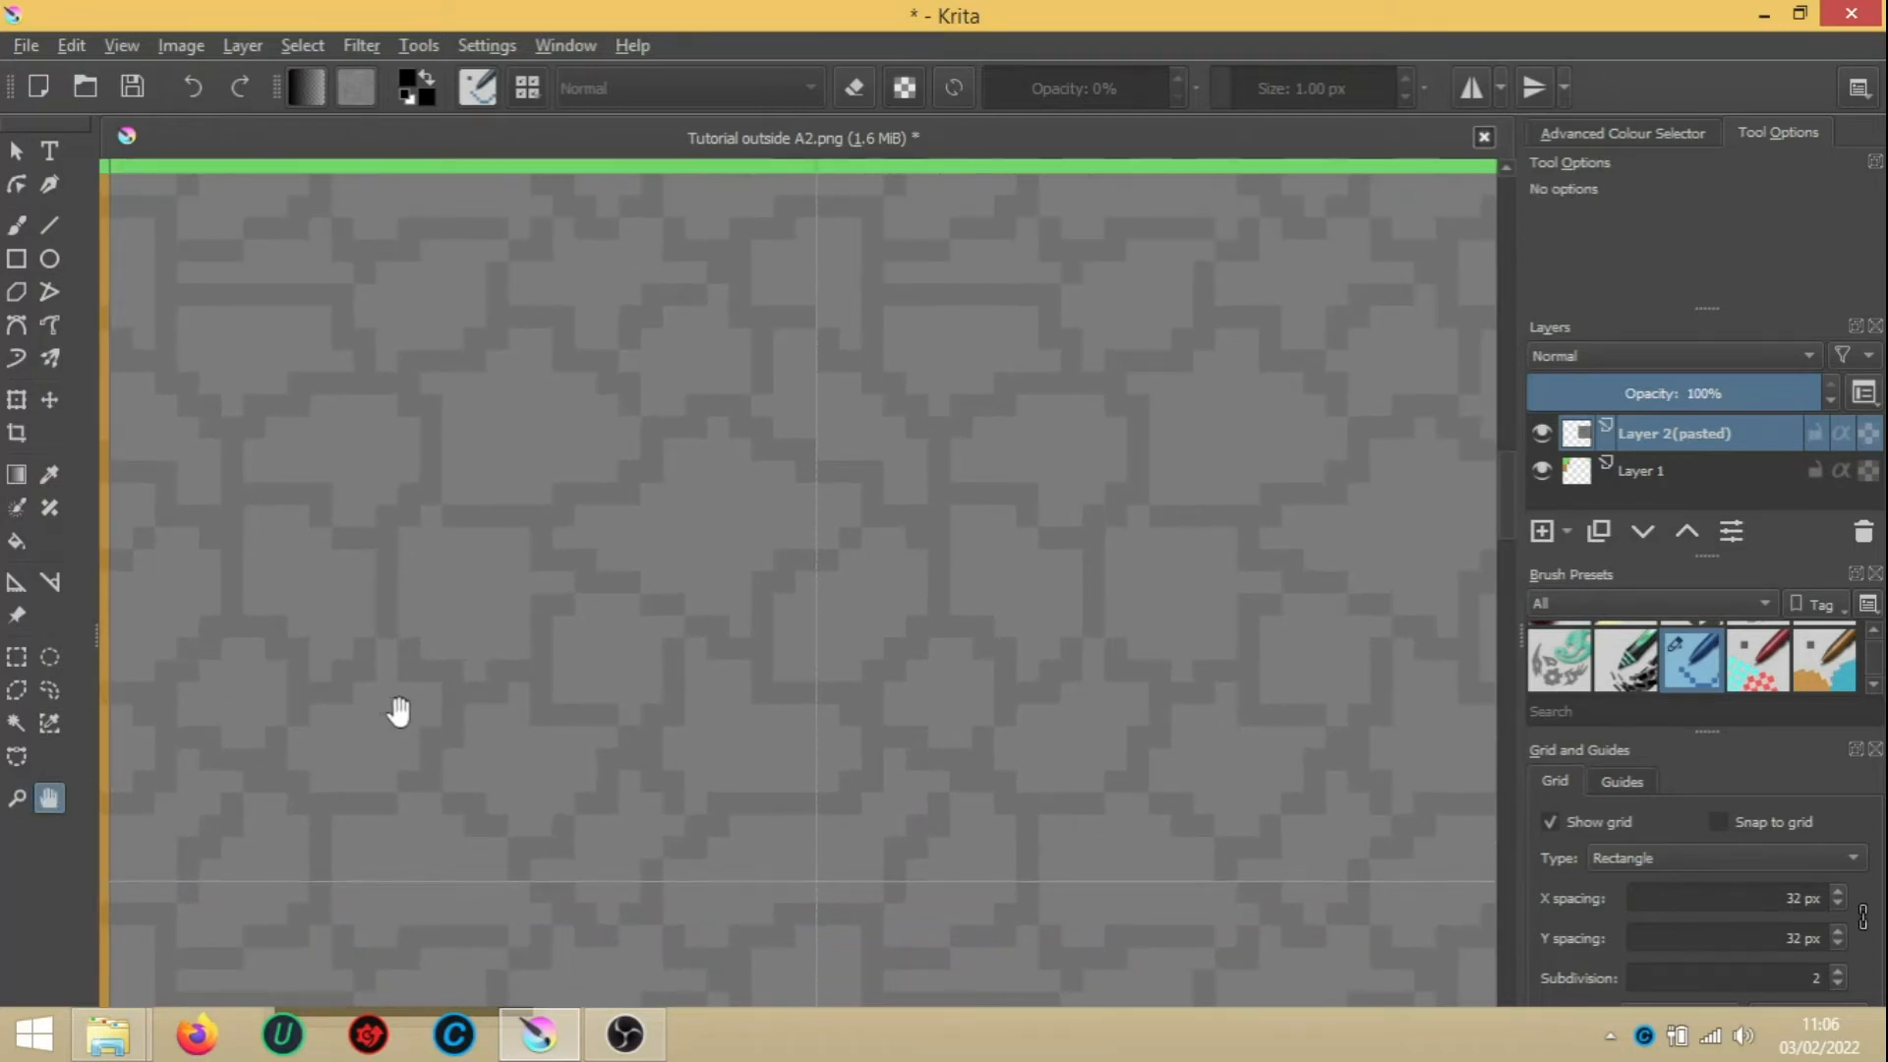
left_click(50, 478)
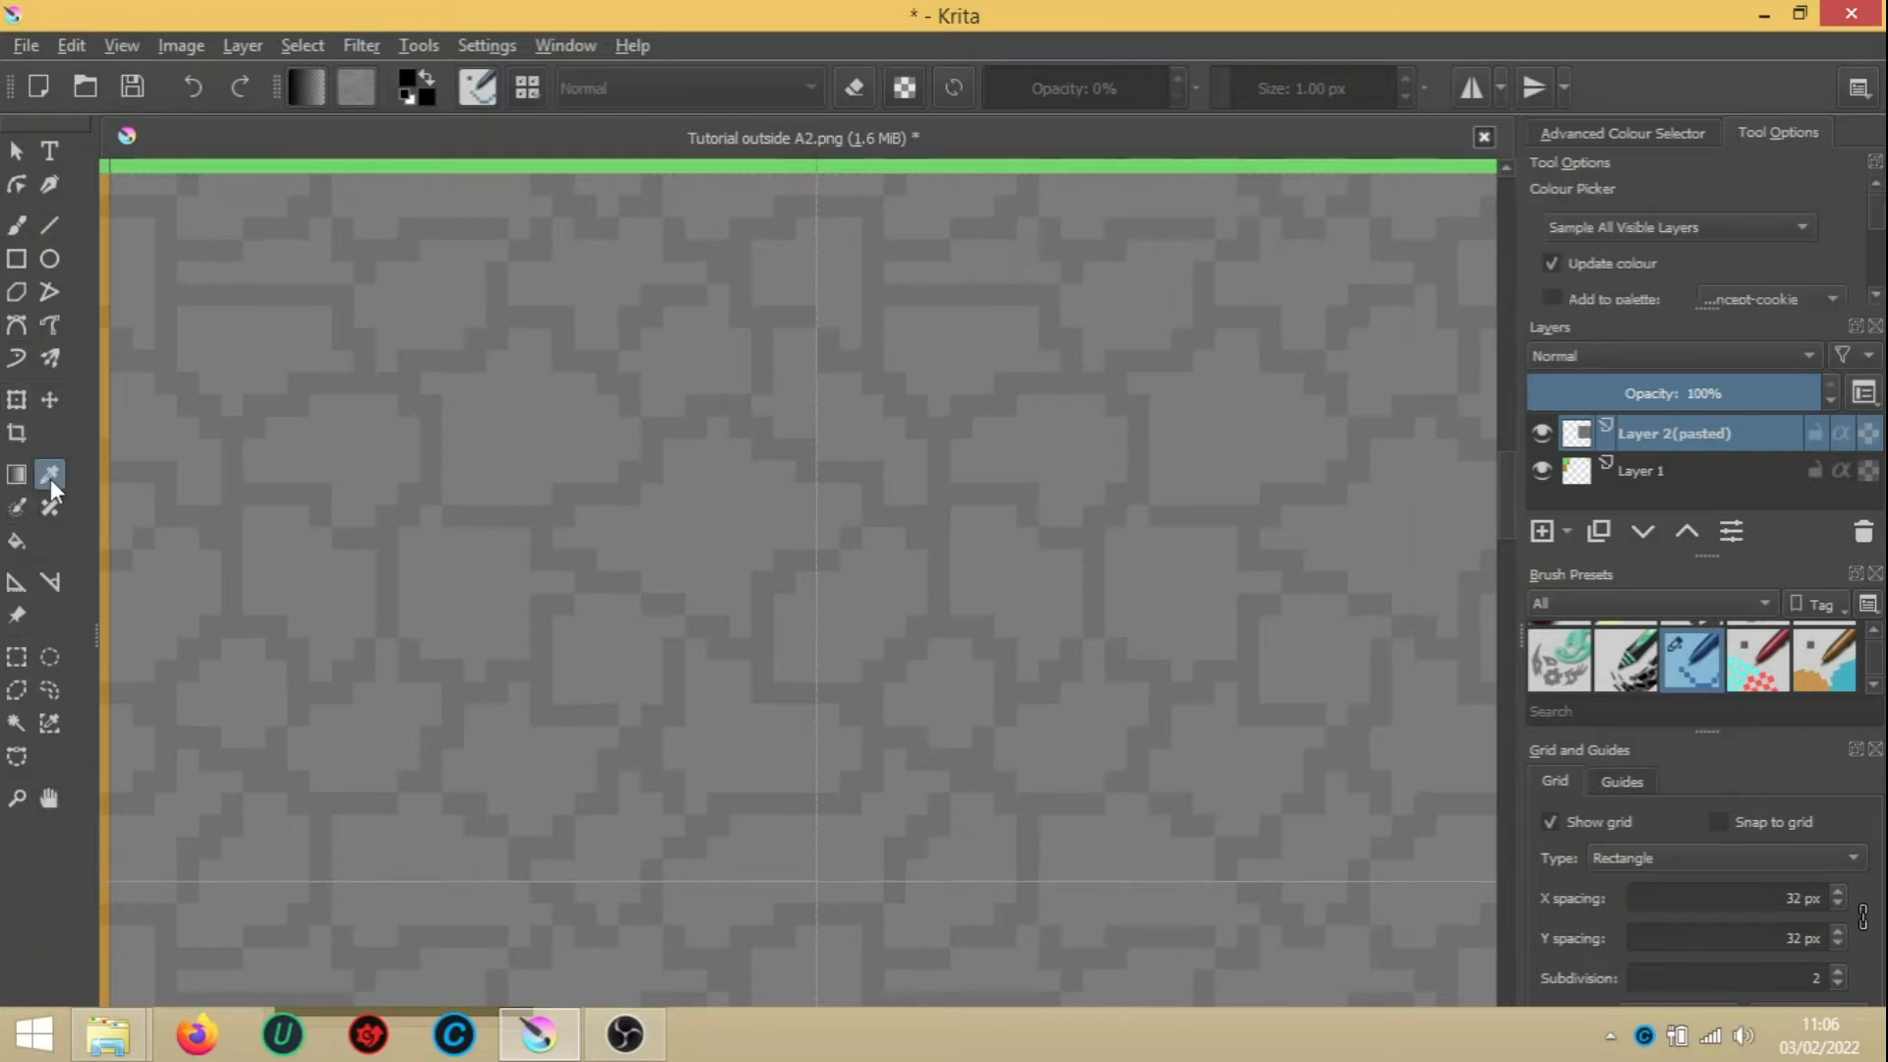
left_click(346, 430)
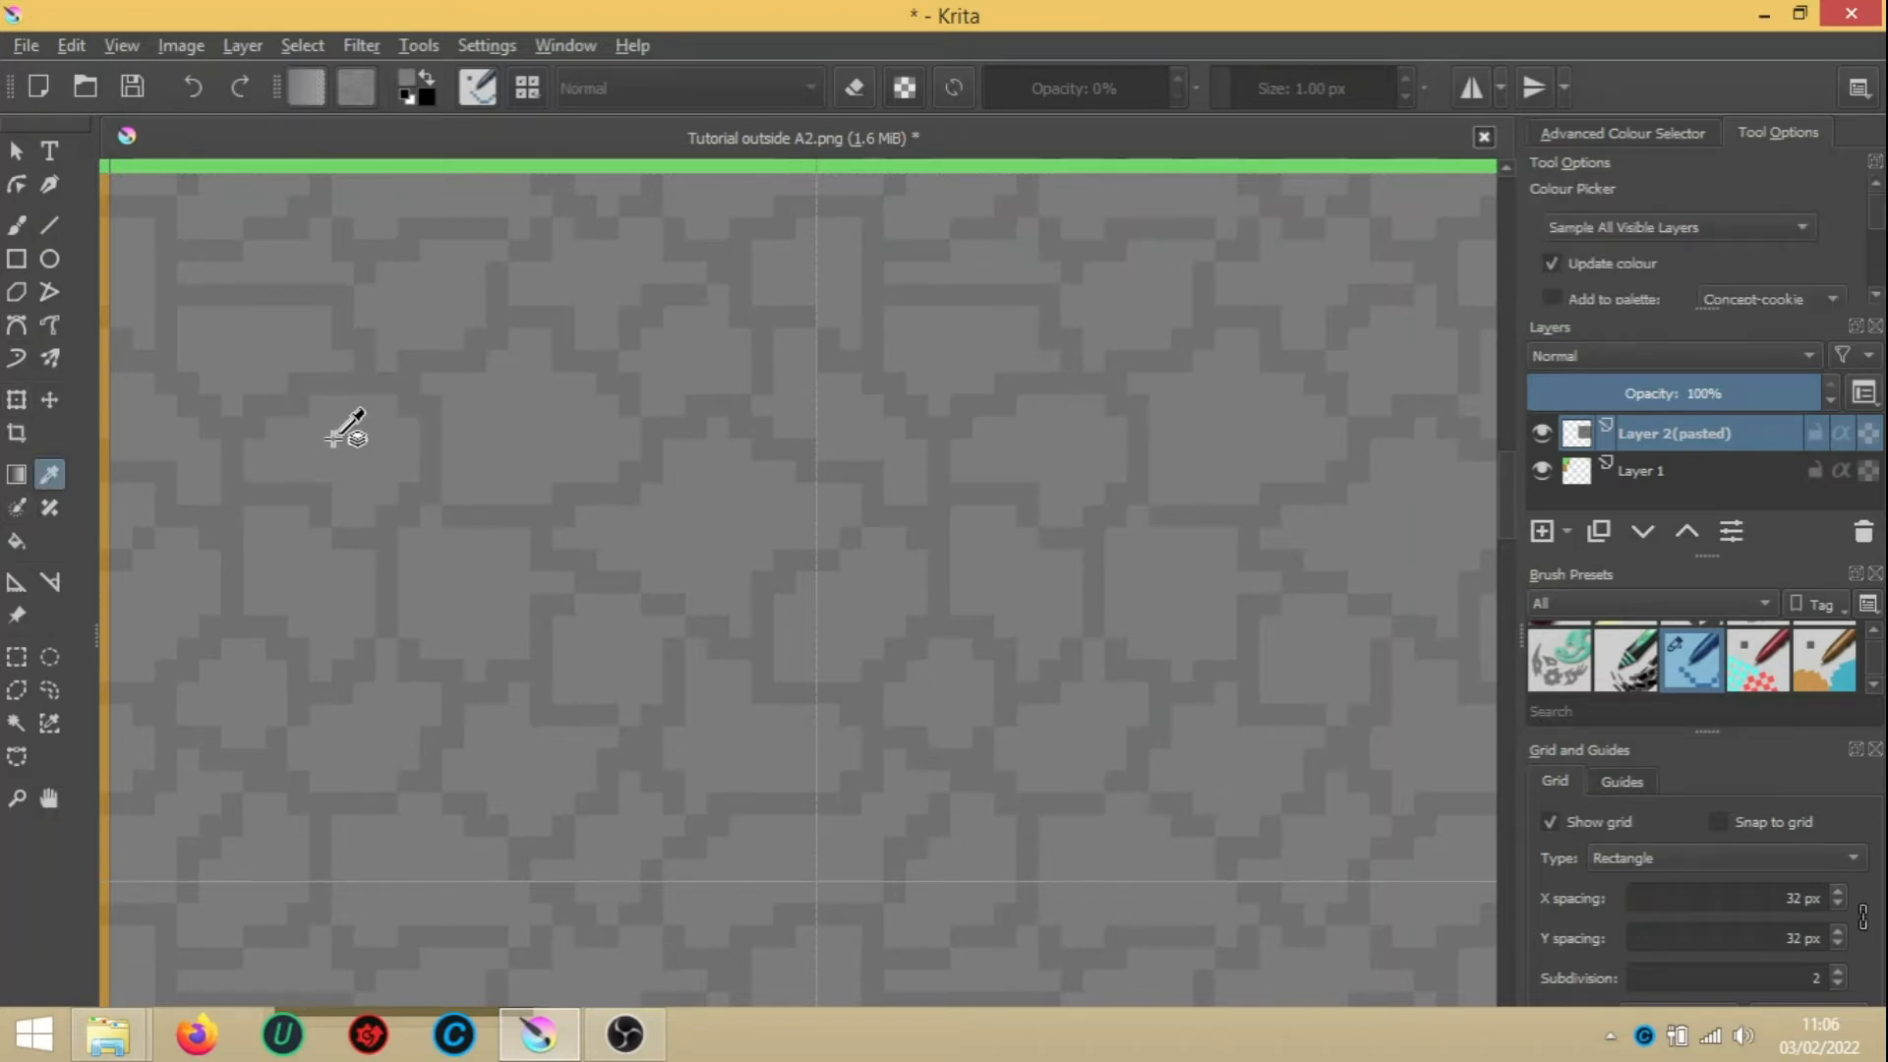
left_click(1645, 124)
left_click_drag(1697, 276, 1714, 275)
left_click(16, 224)
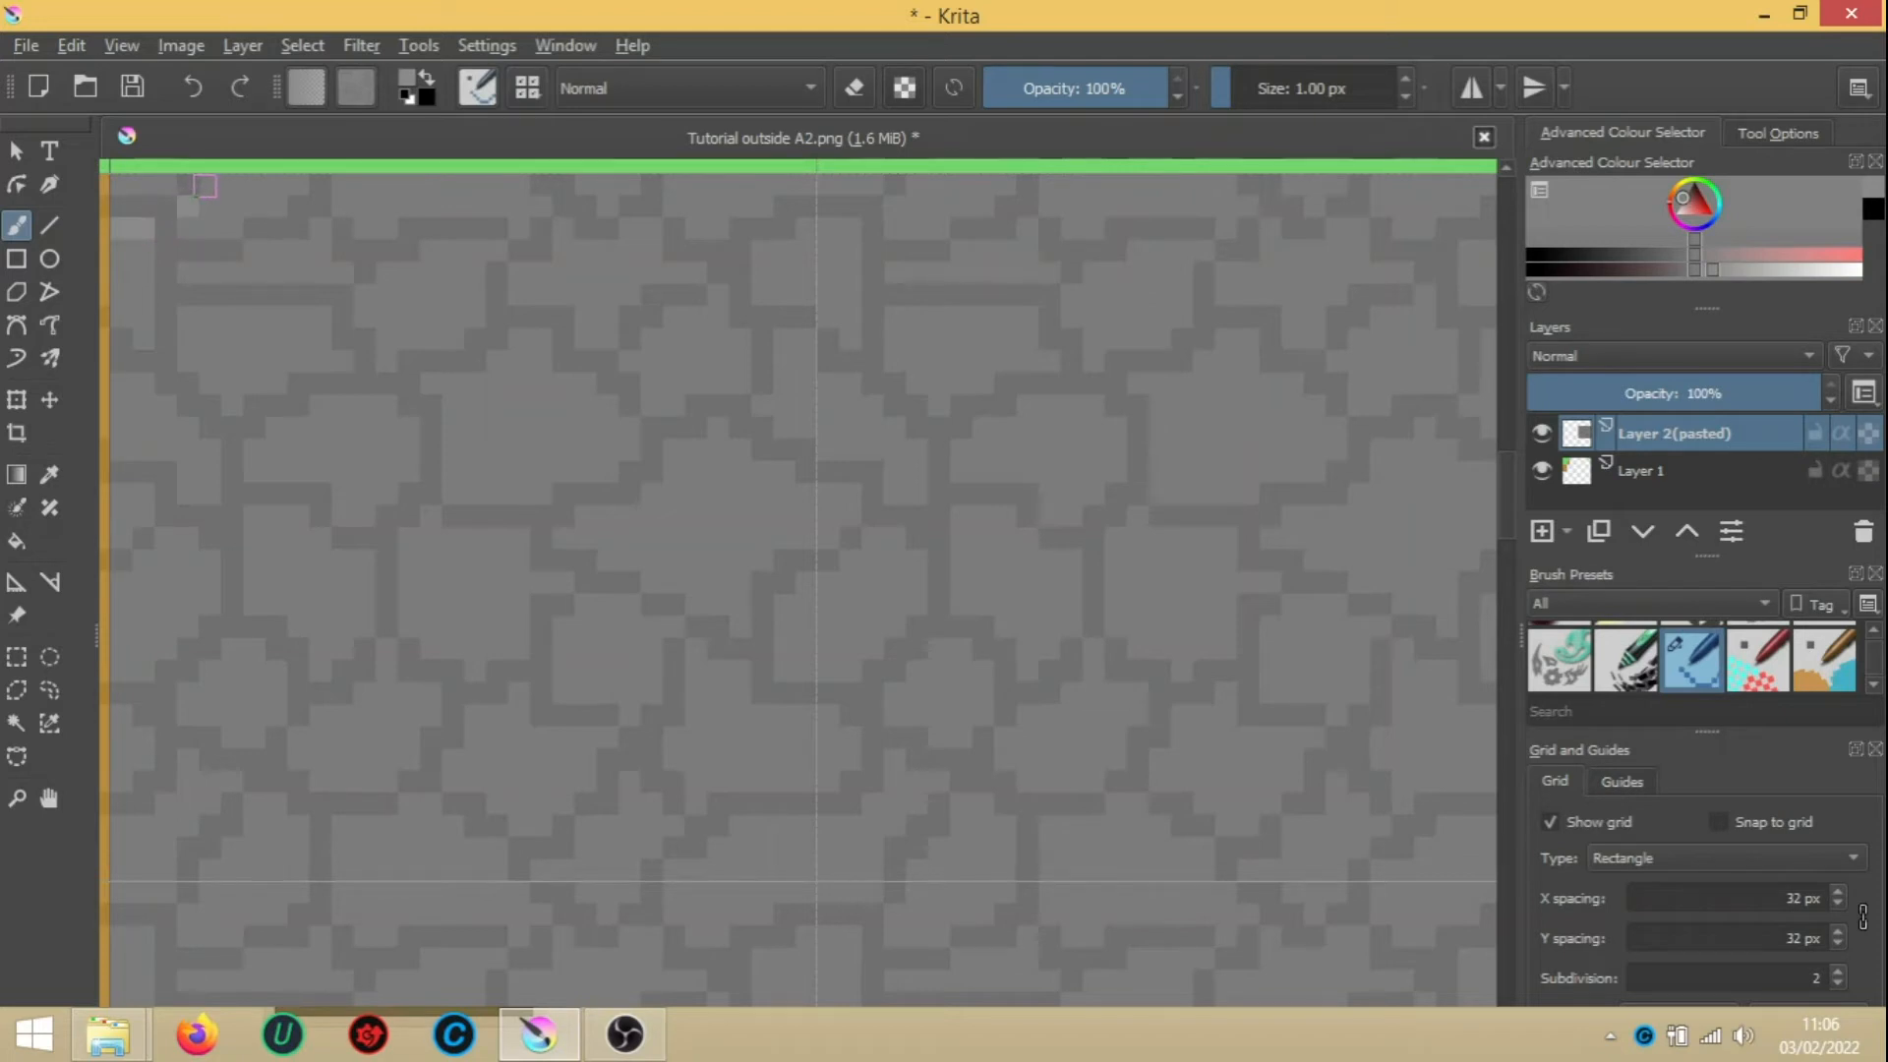
Paint lighter-grey highlight pixels along the upper edges of the stones near the top-left corner of the first grey tile
left_click(195, 270)
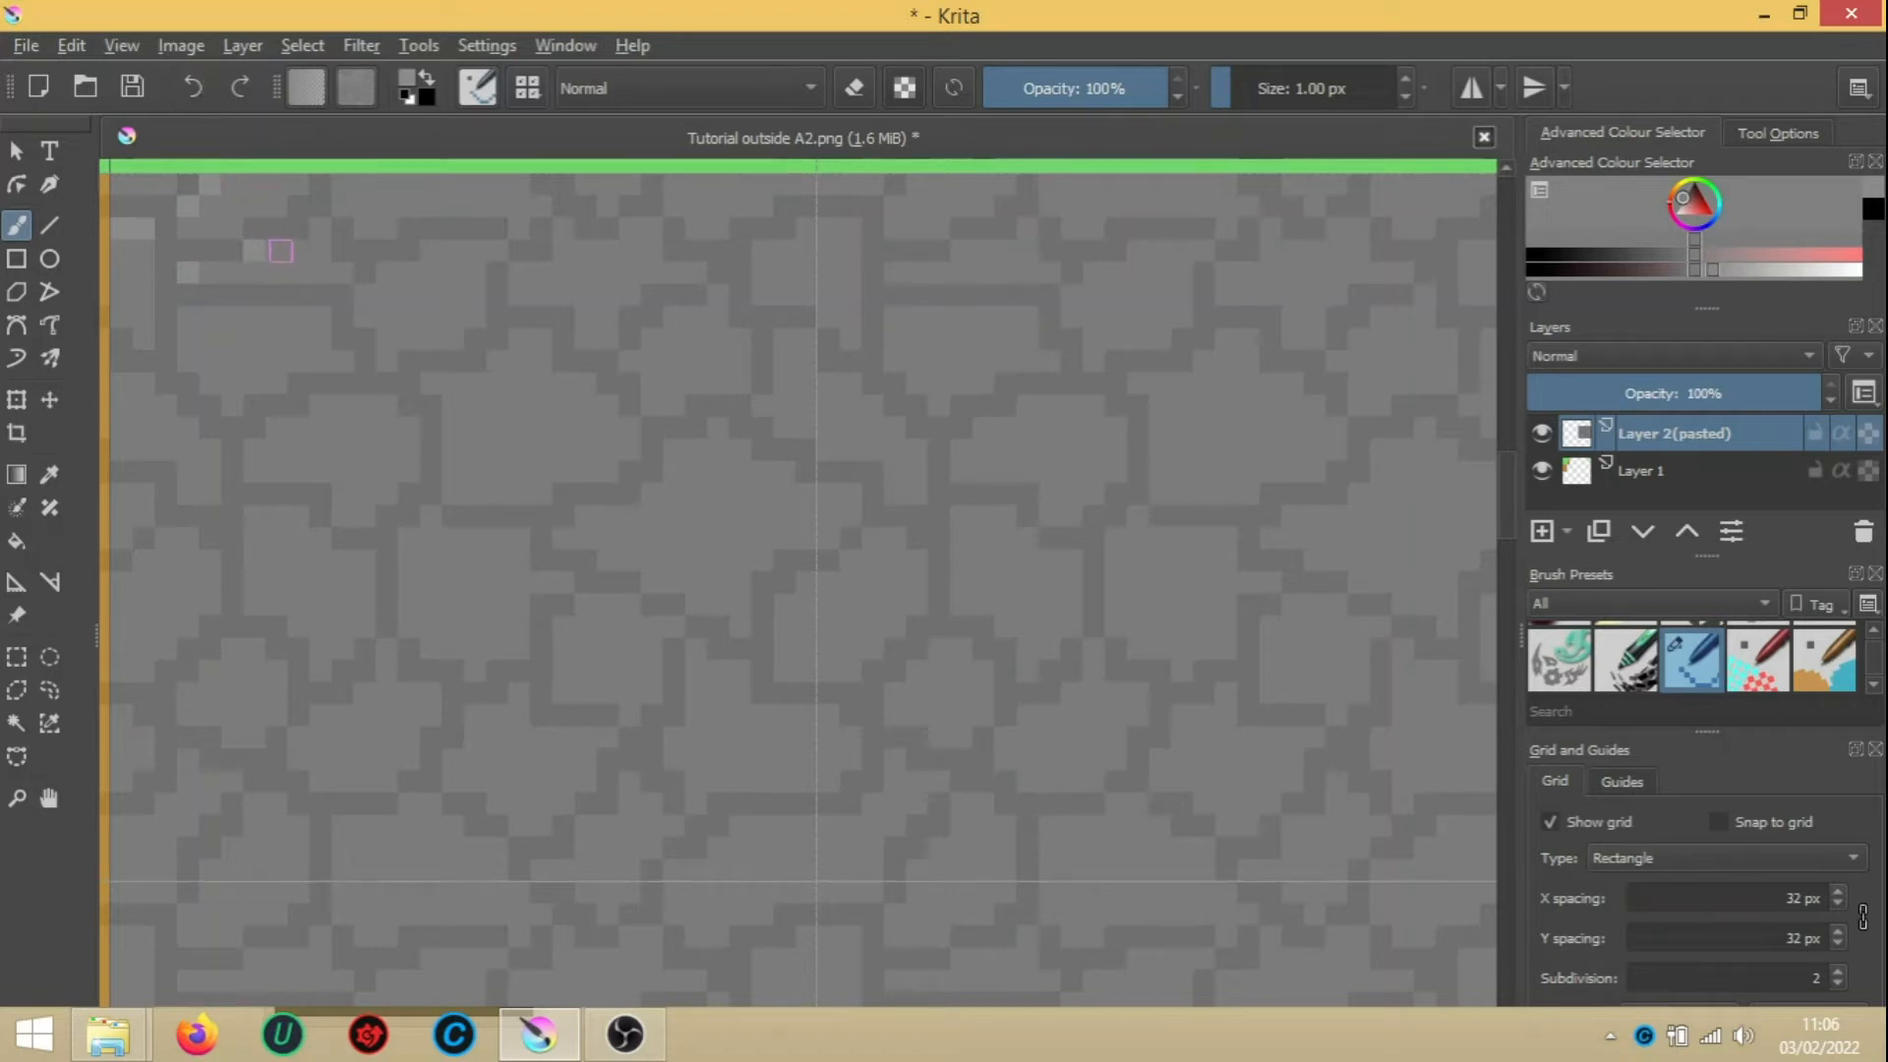
left_click(274, 250)
left_click(320, 227)
left_click(364, 293)
left_click(386, 272)
left_click(408, 272)
left_click(430, 252)
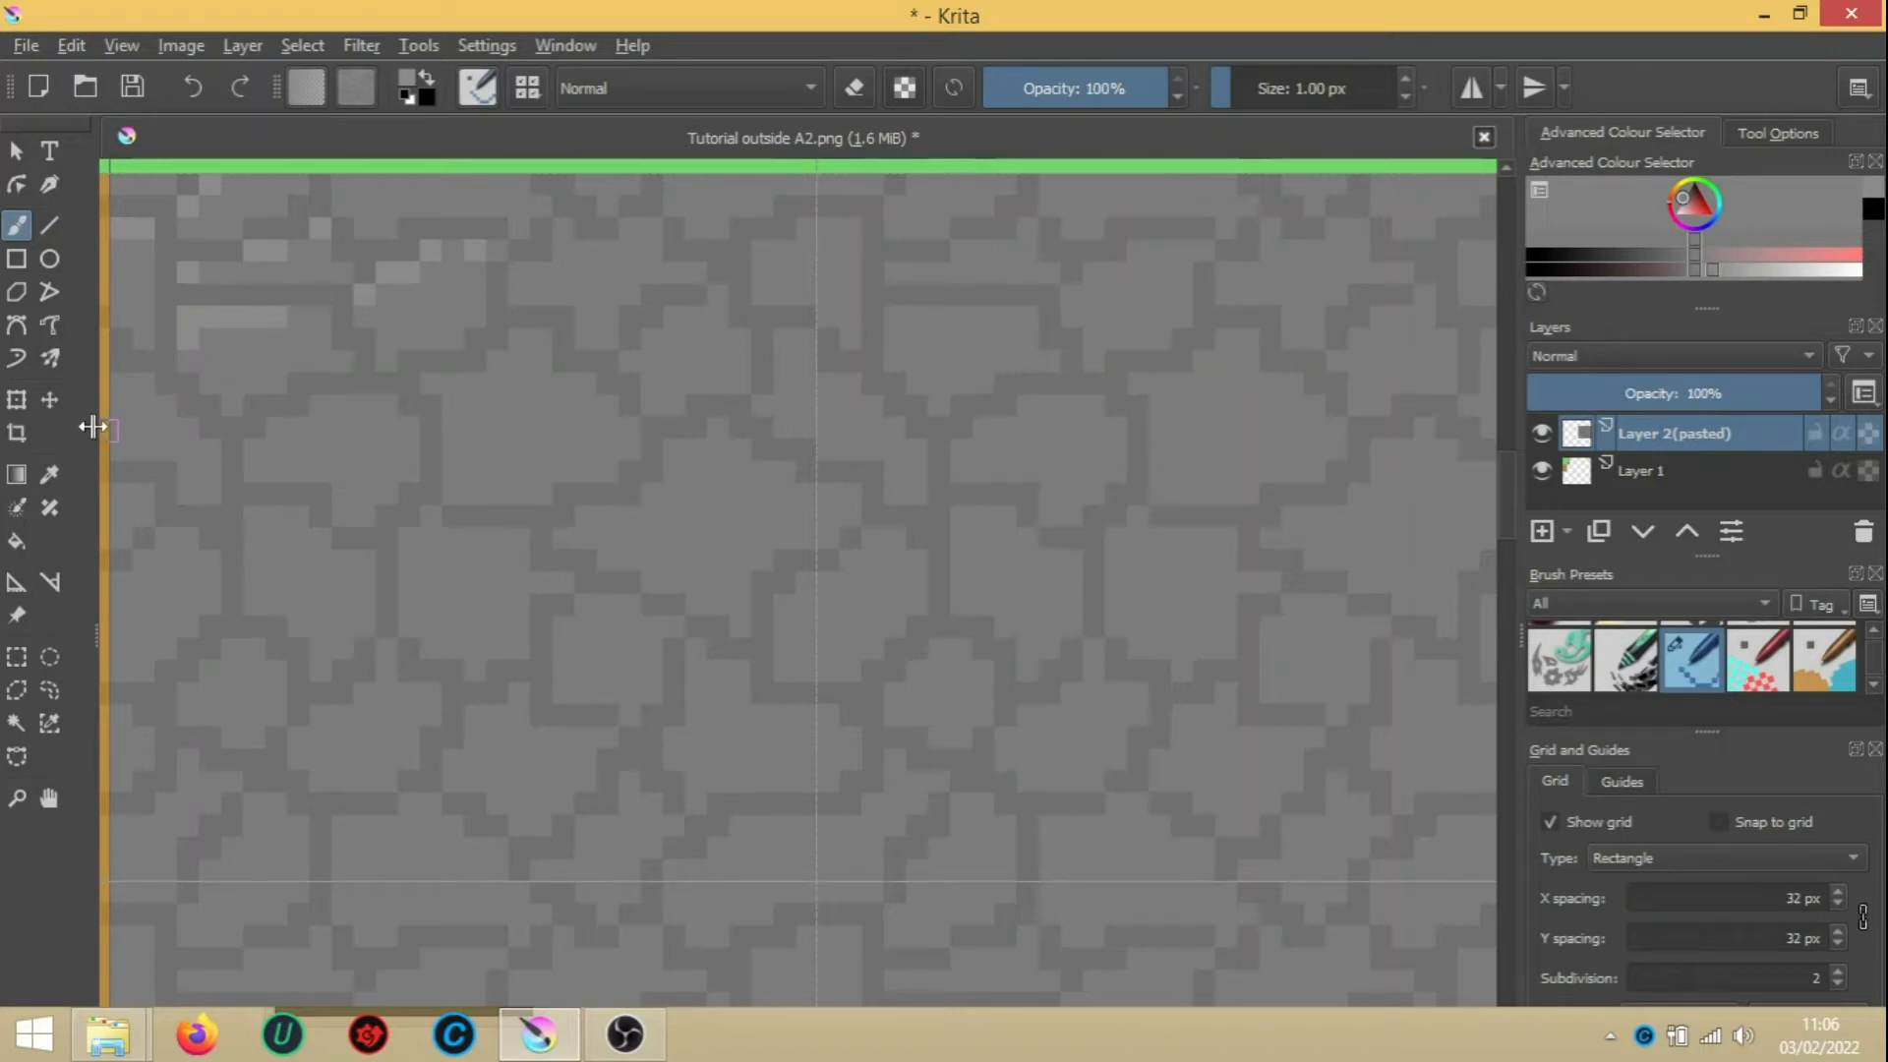
Add highlights to the upper edges of the stones along the tile's left edge and the neighbouring stone in its upper-left half
left_click_drag(125, 383, 144, 385)
left_click(167, 401)
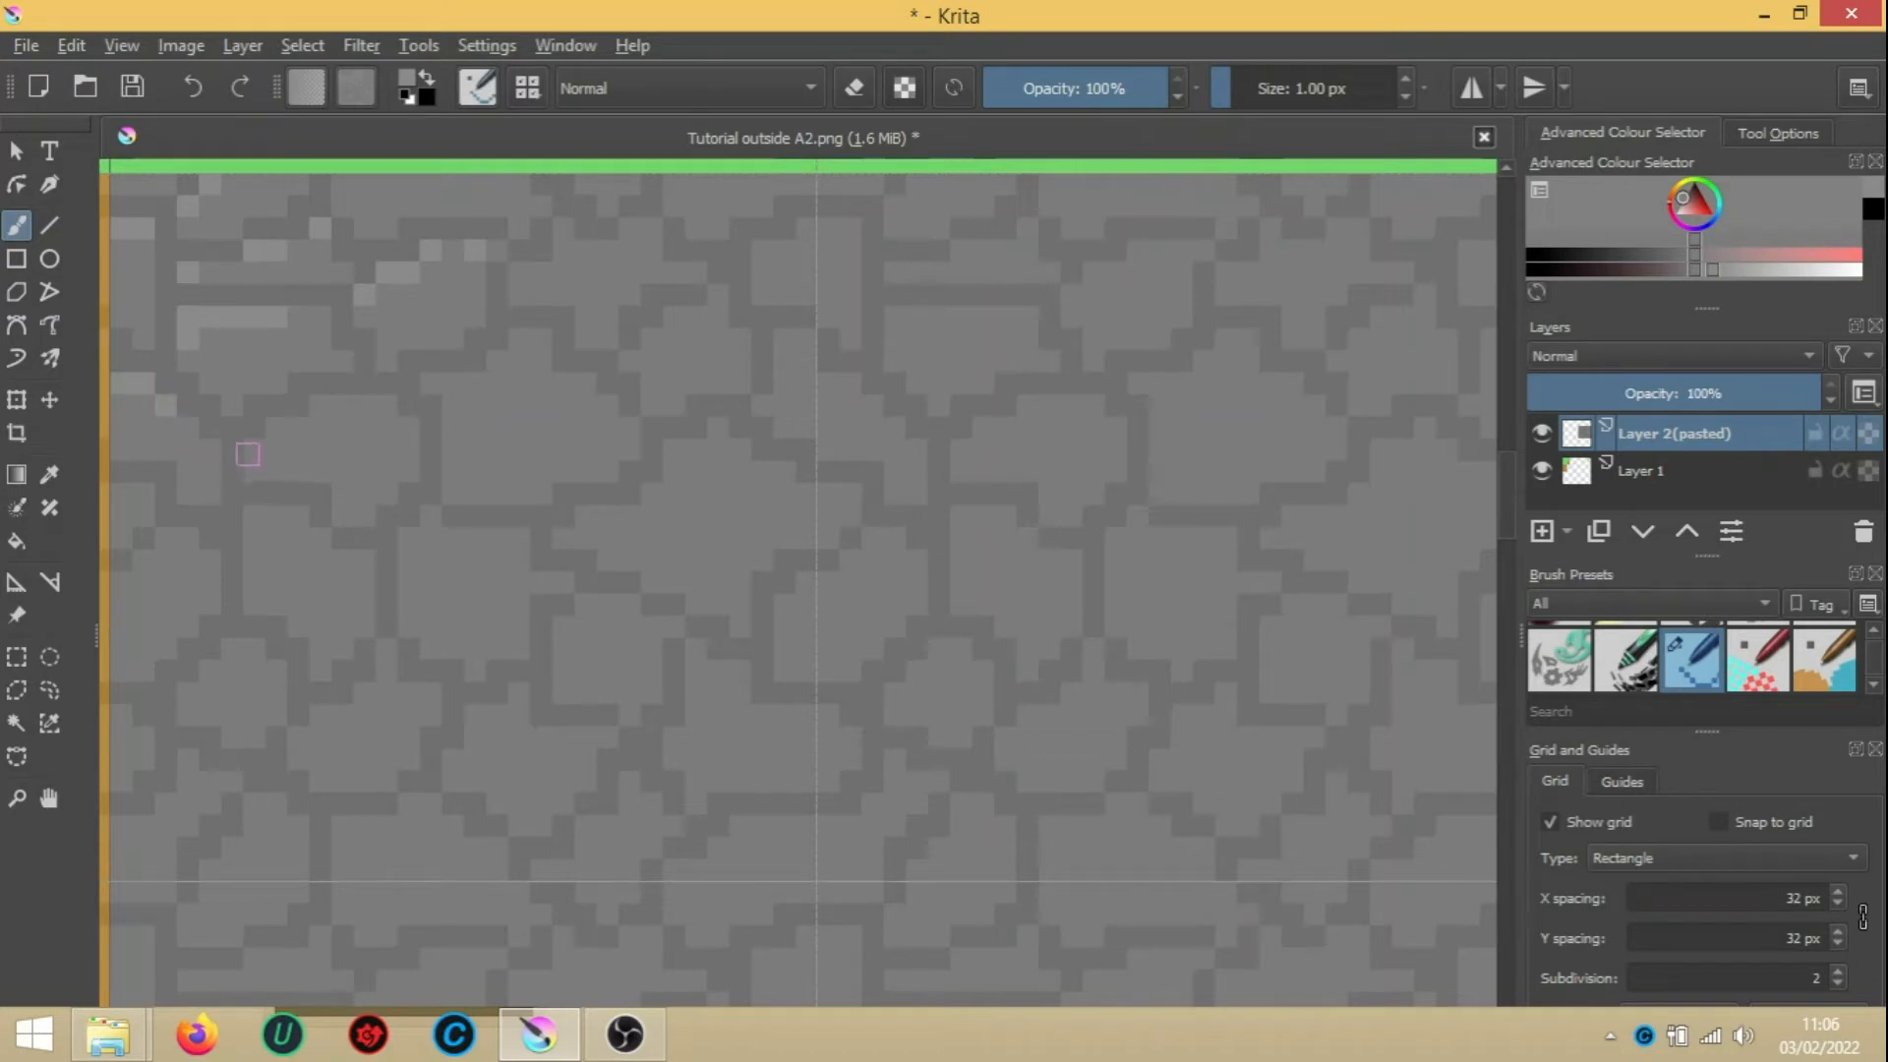
left_click_drag(263, 442, 340, 405)
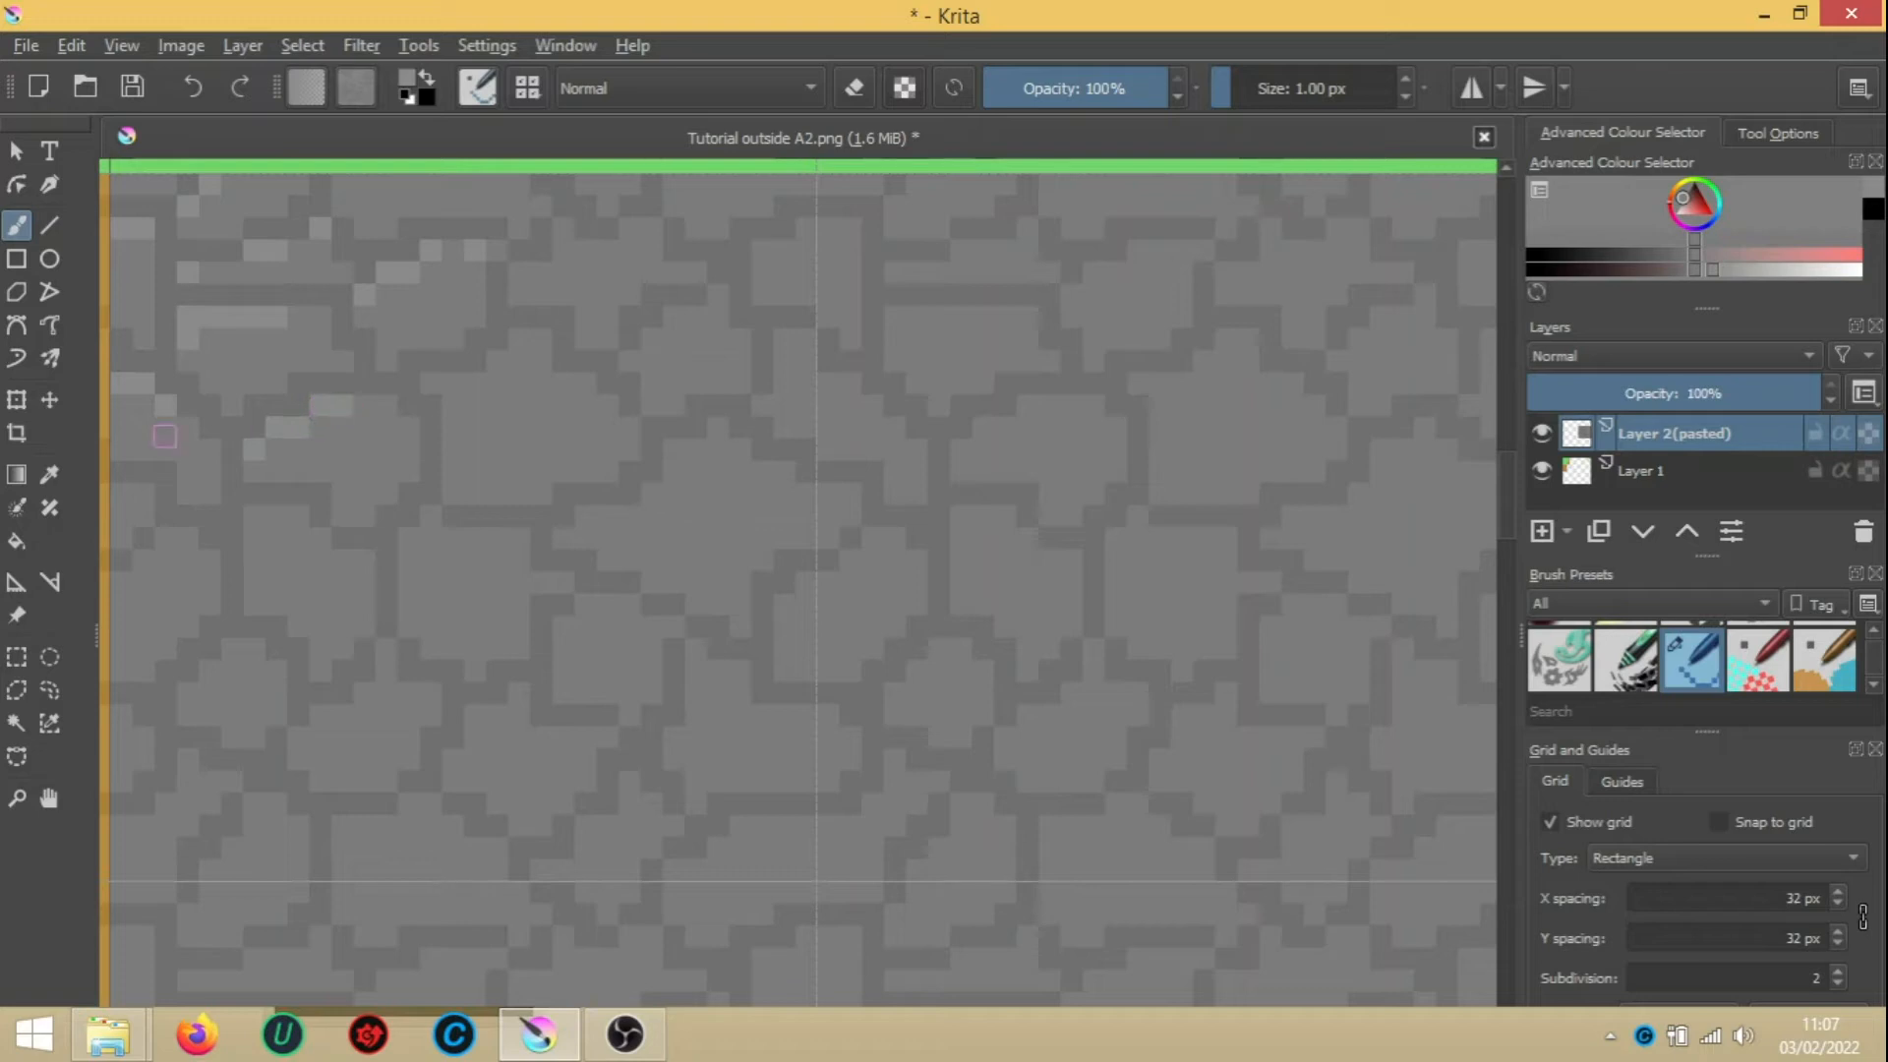
left_click(126, 492)
left_click(116, 587)
left_click(175, 540)
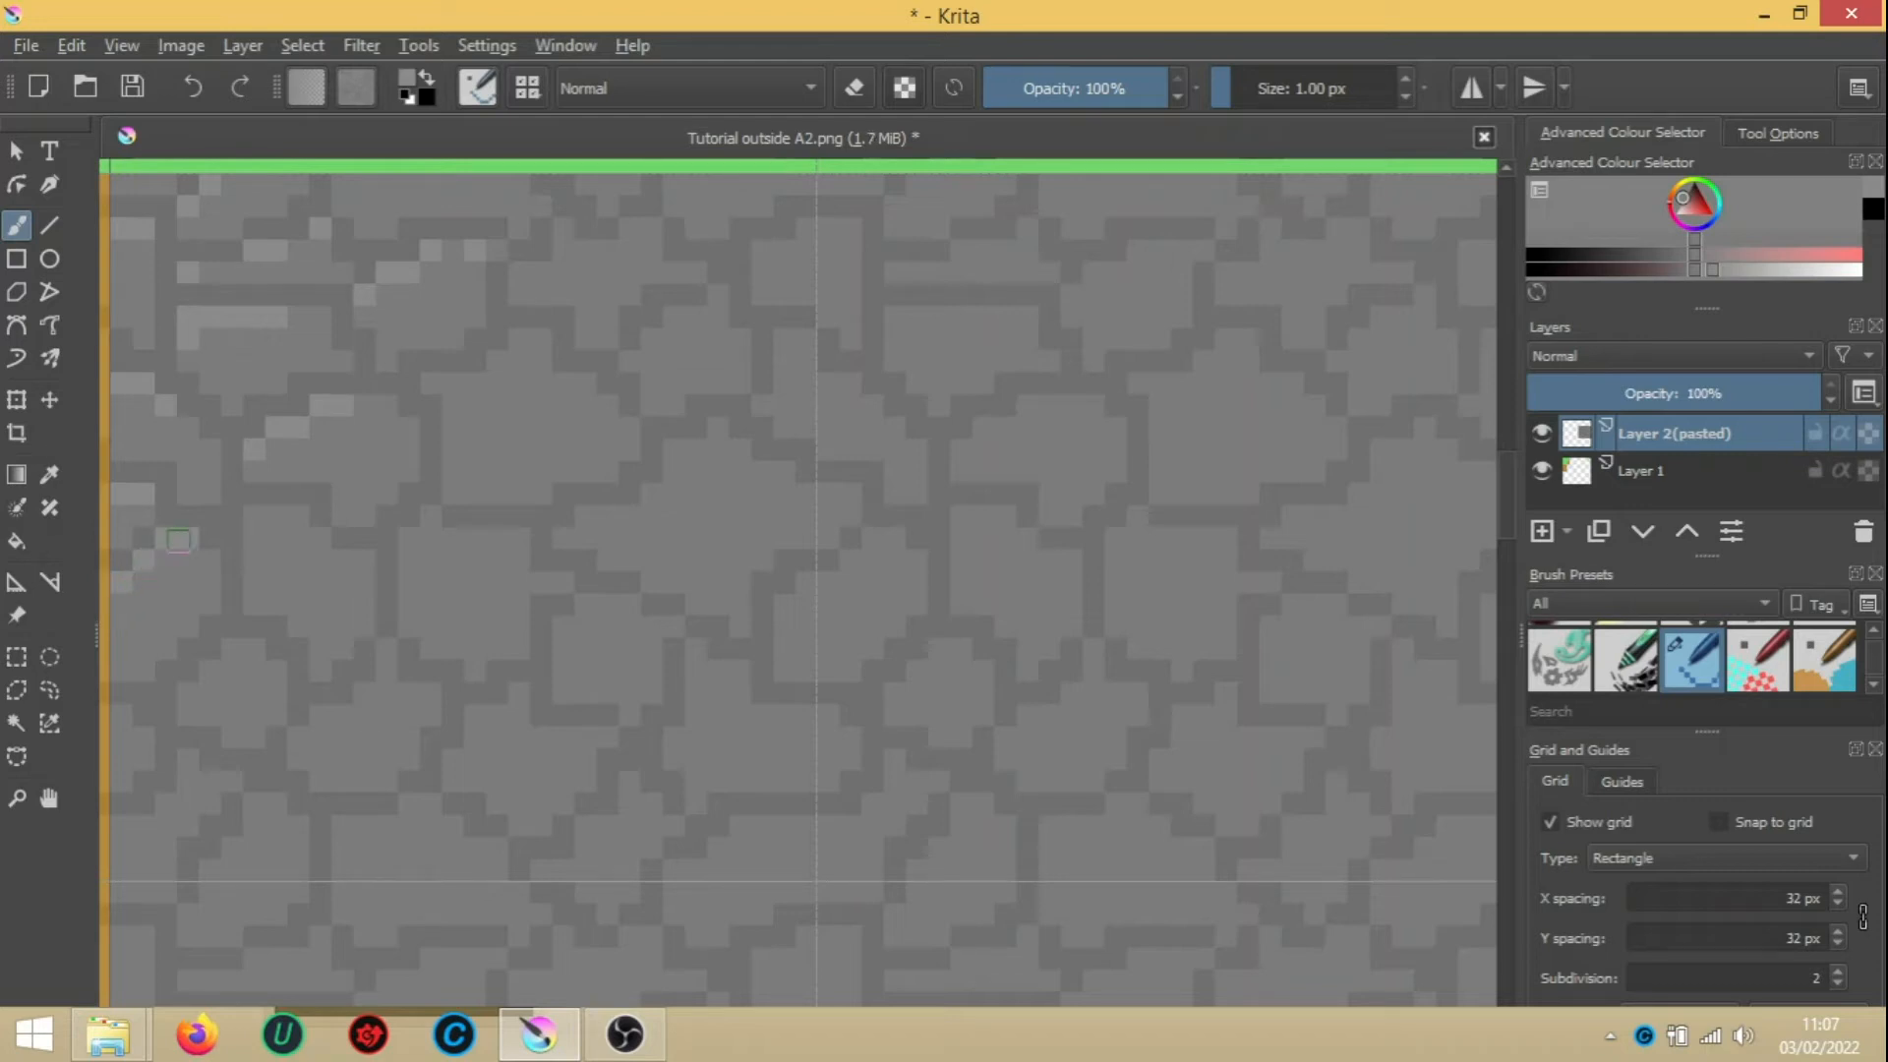
Highlight the upper-left edges of the stones in the lower-left corner of the first grey tile
left_click(121, 715)
left_click(187, 694)
left_click(210, 670)
left_click(245, 646)
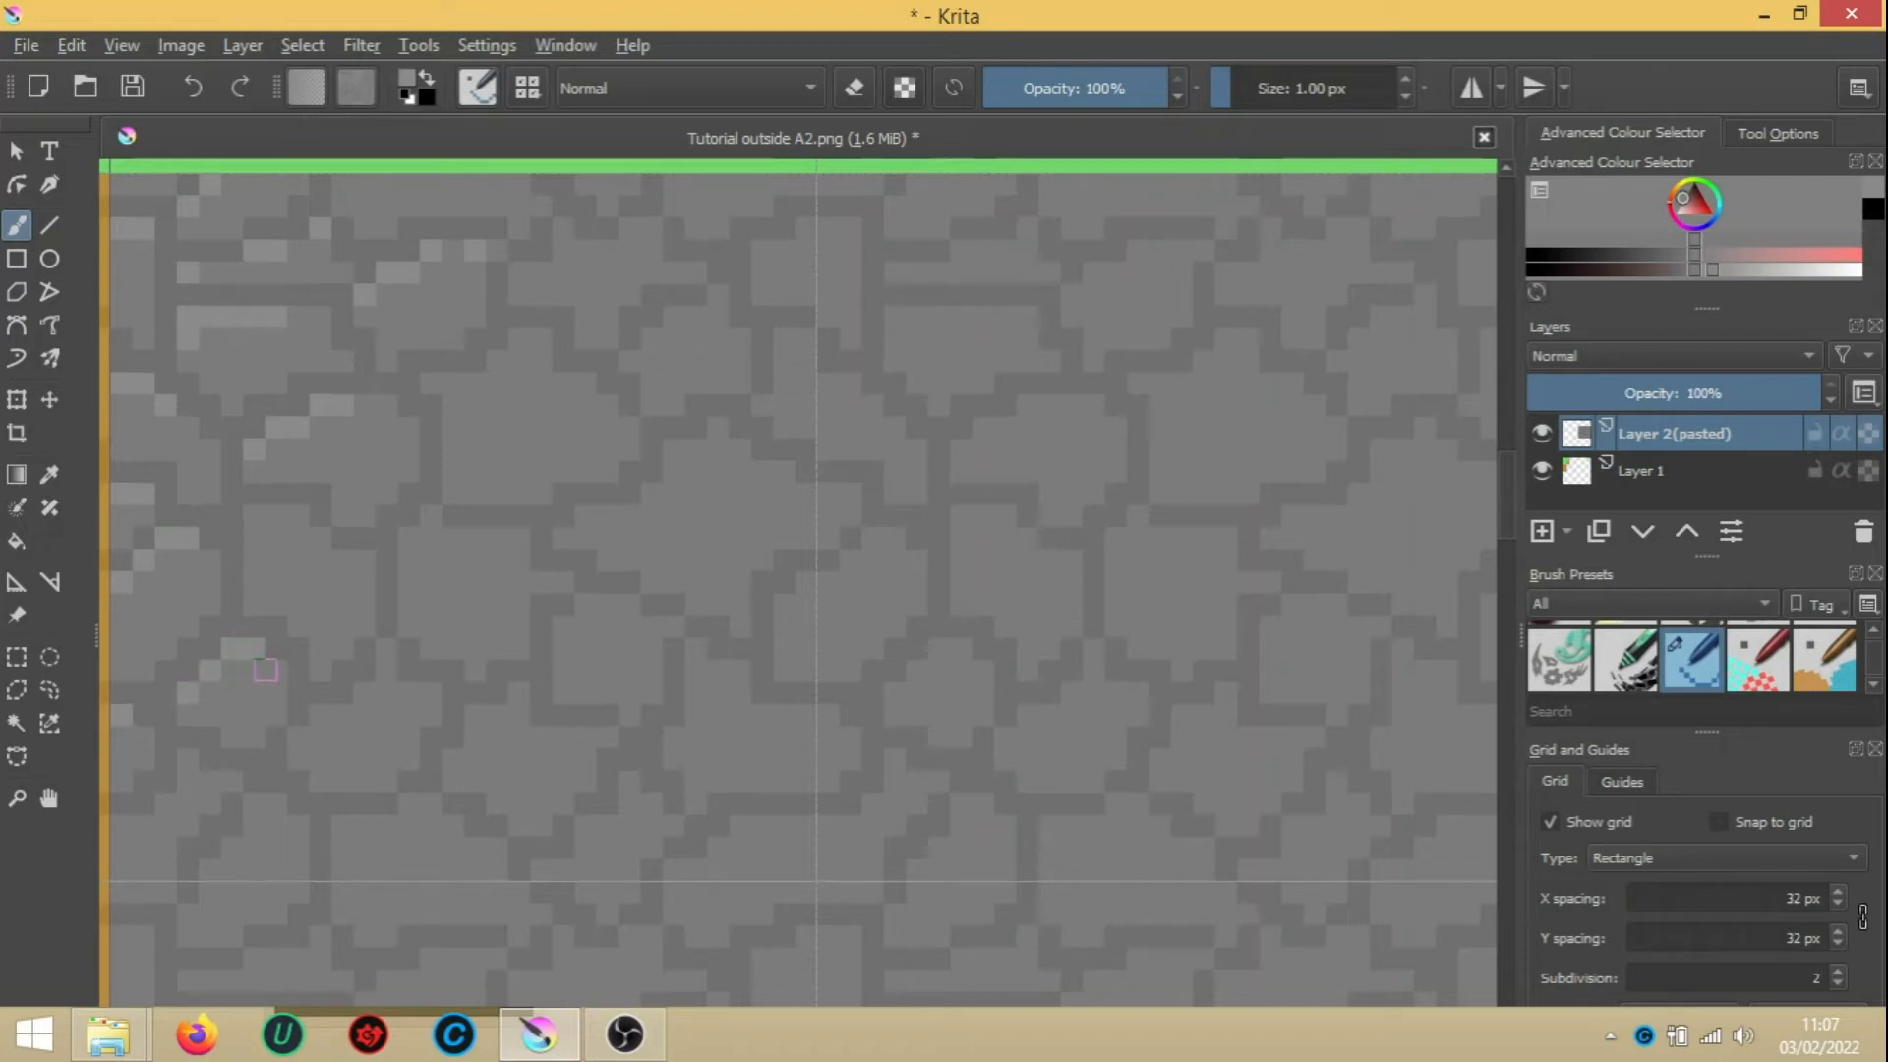
left_click(278, 670)
left_click(189, 764)
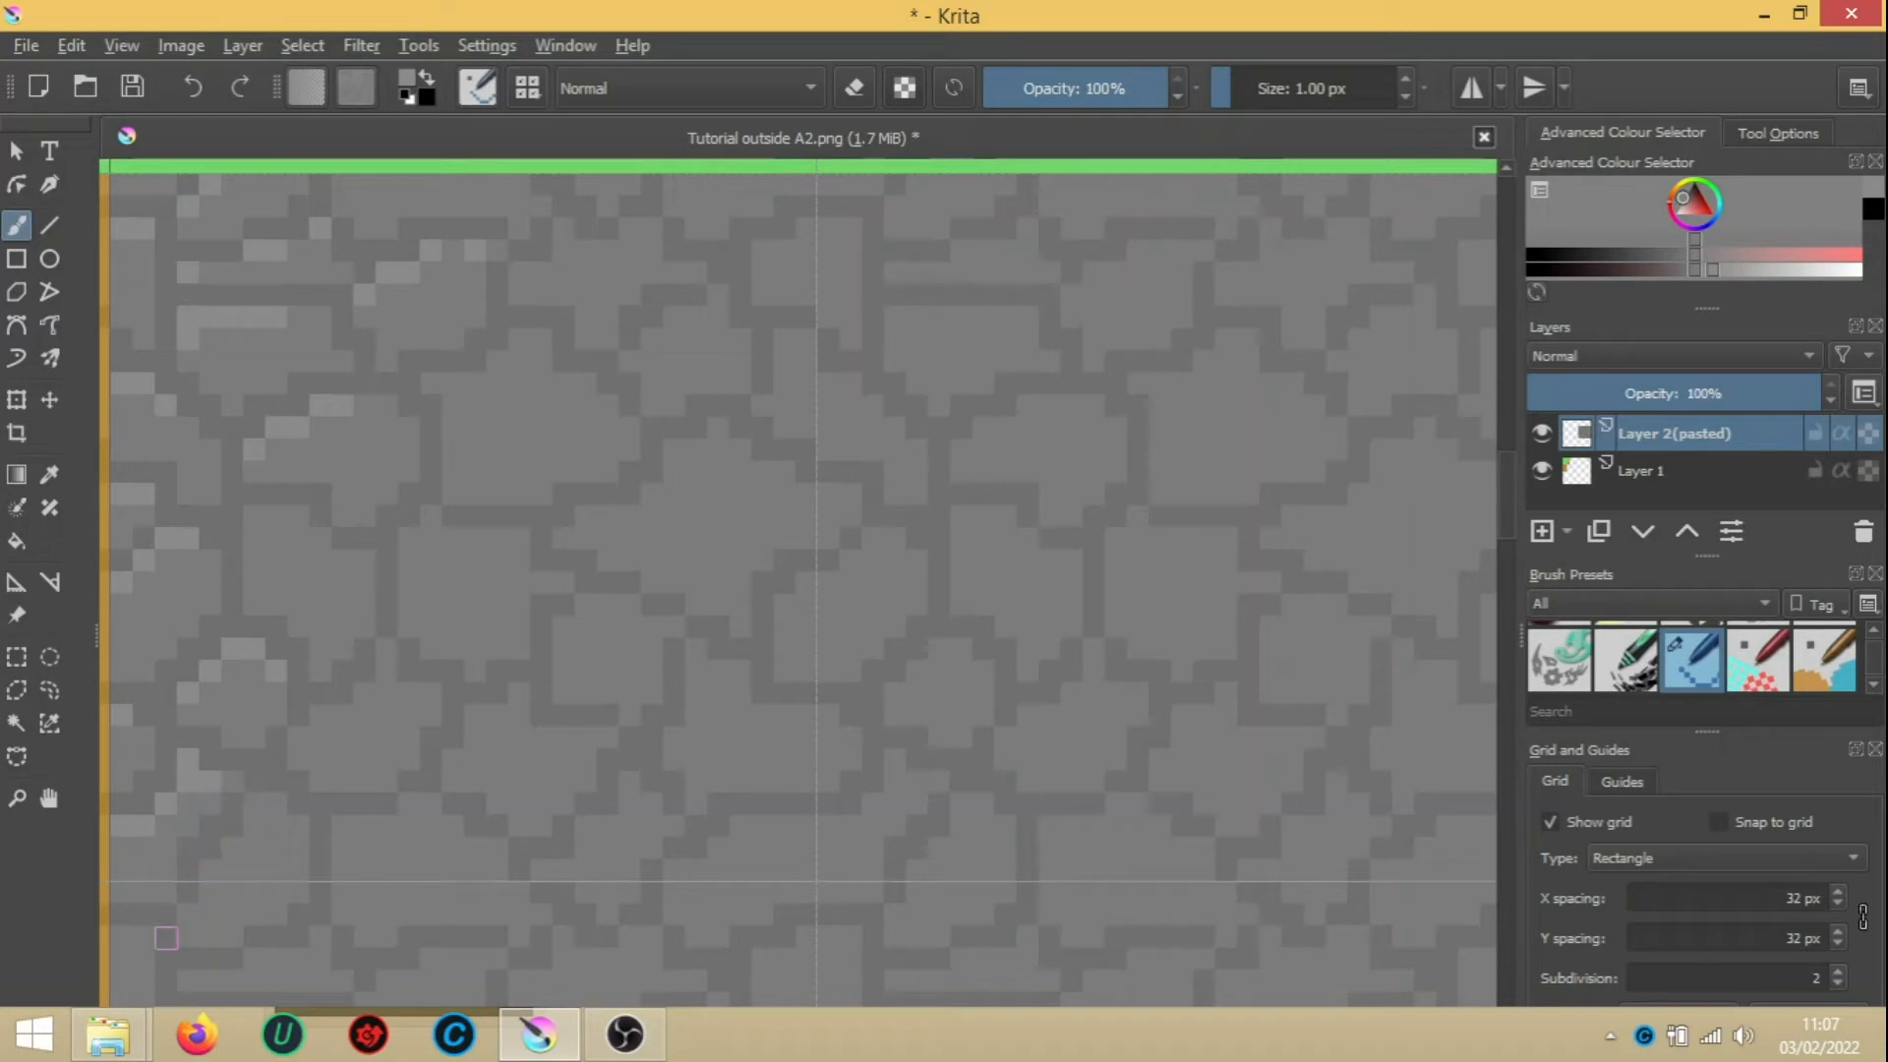
mouse_move(206, 872)
left_mouse_down()
mouse_move(257, 814)
mouse_move(285, 826)
left_mouse_up()
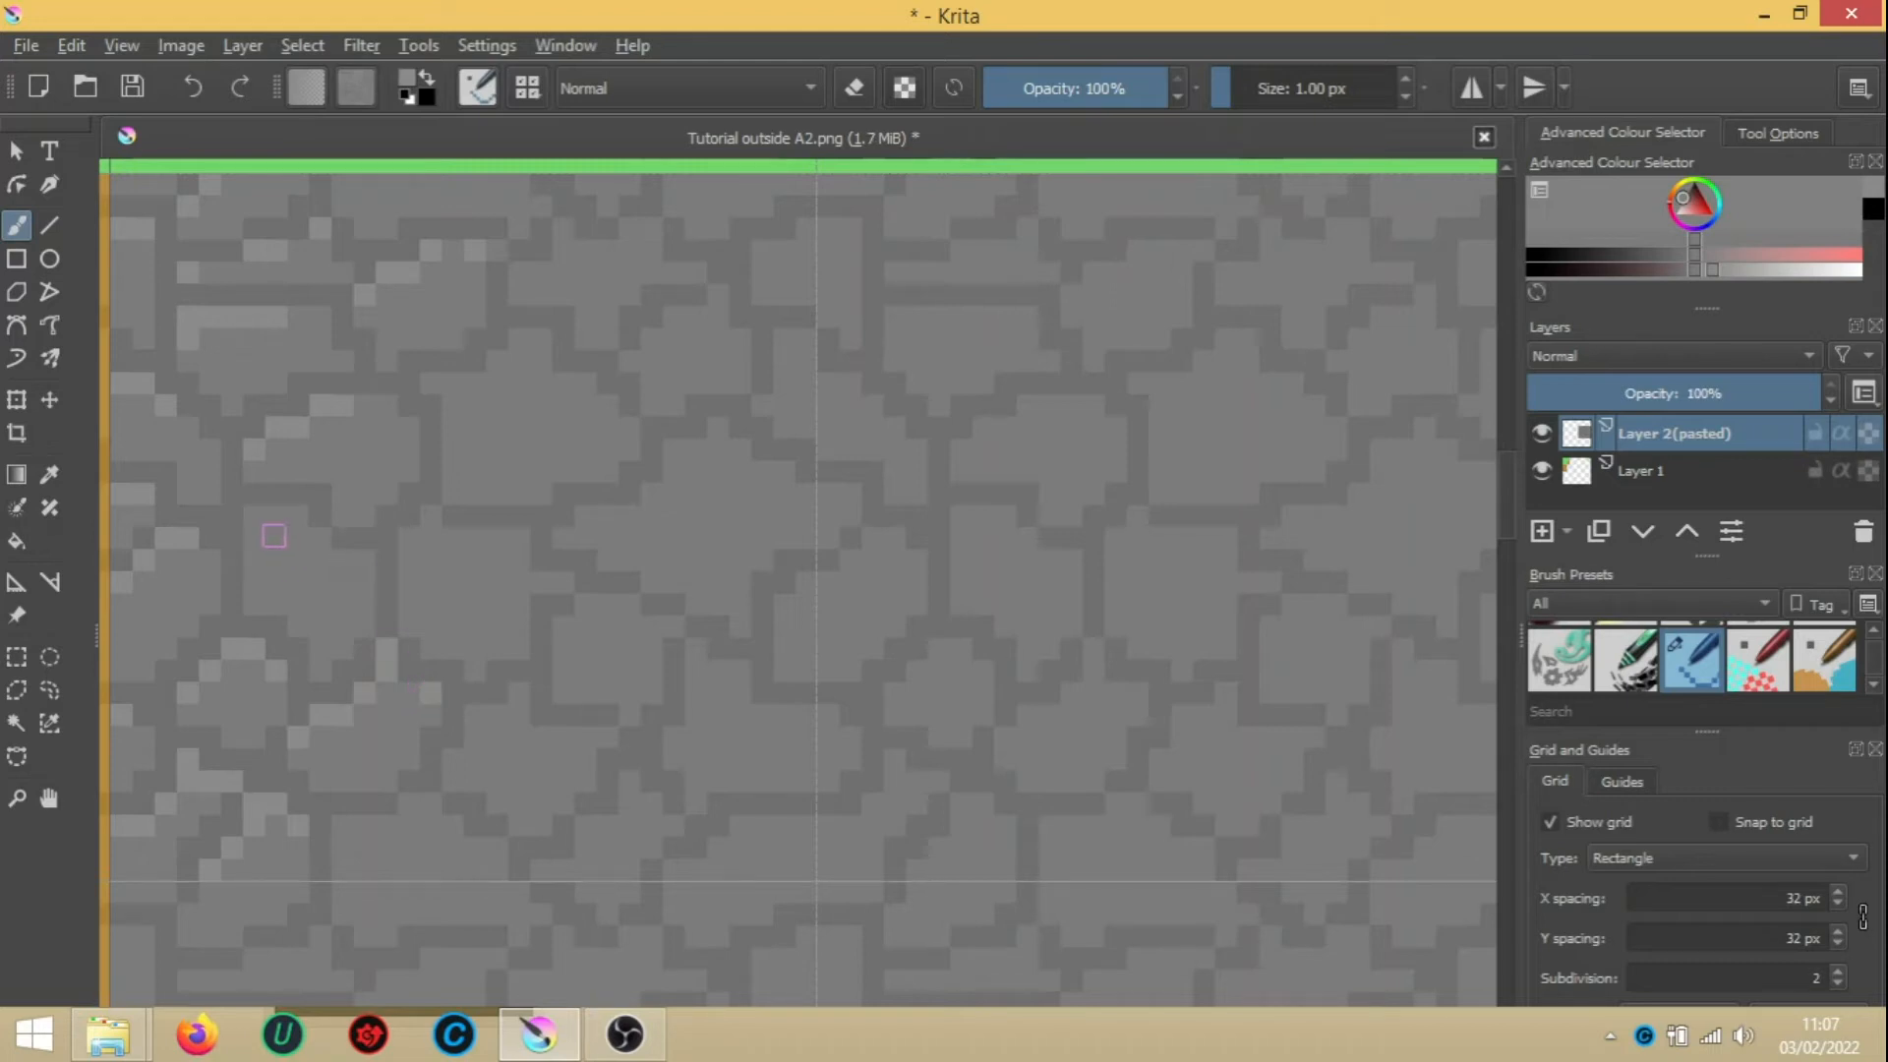
Paint highlights along the top and left edges of the two adjacent stones in the left-centre of the tile
mouse_move(251, 537)
left_mouse_down()
mouse_move(293, 515)
mouse_move(317, 543)
left_mouse_up()
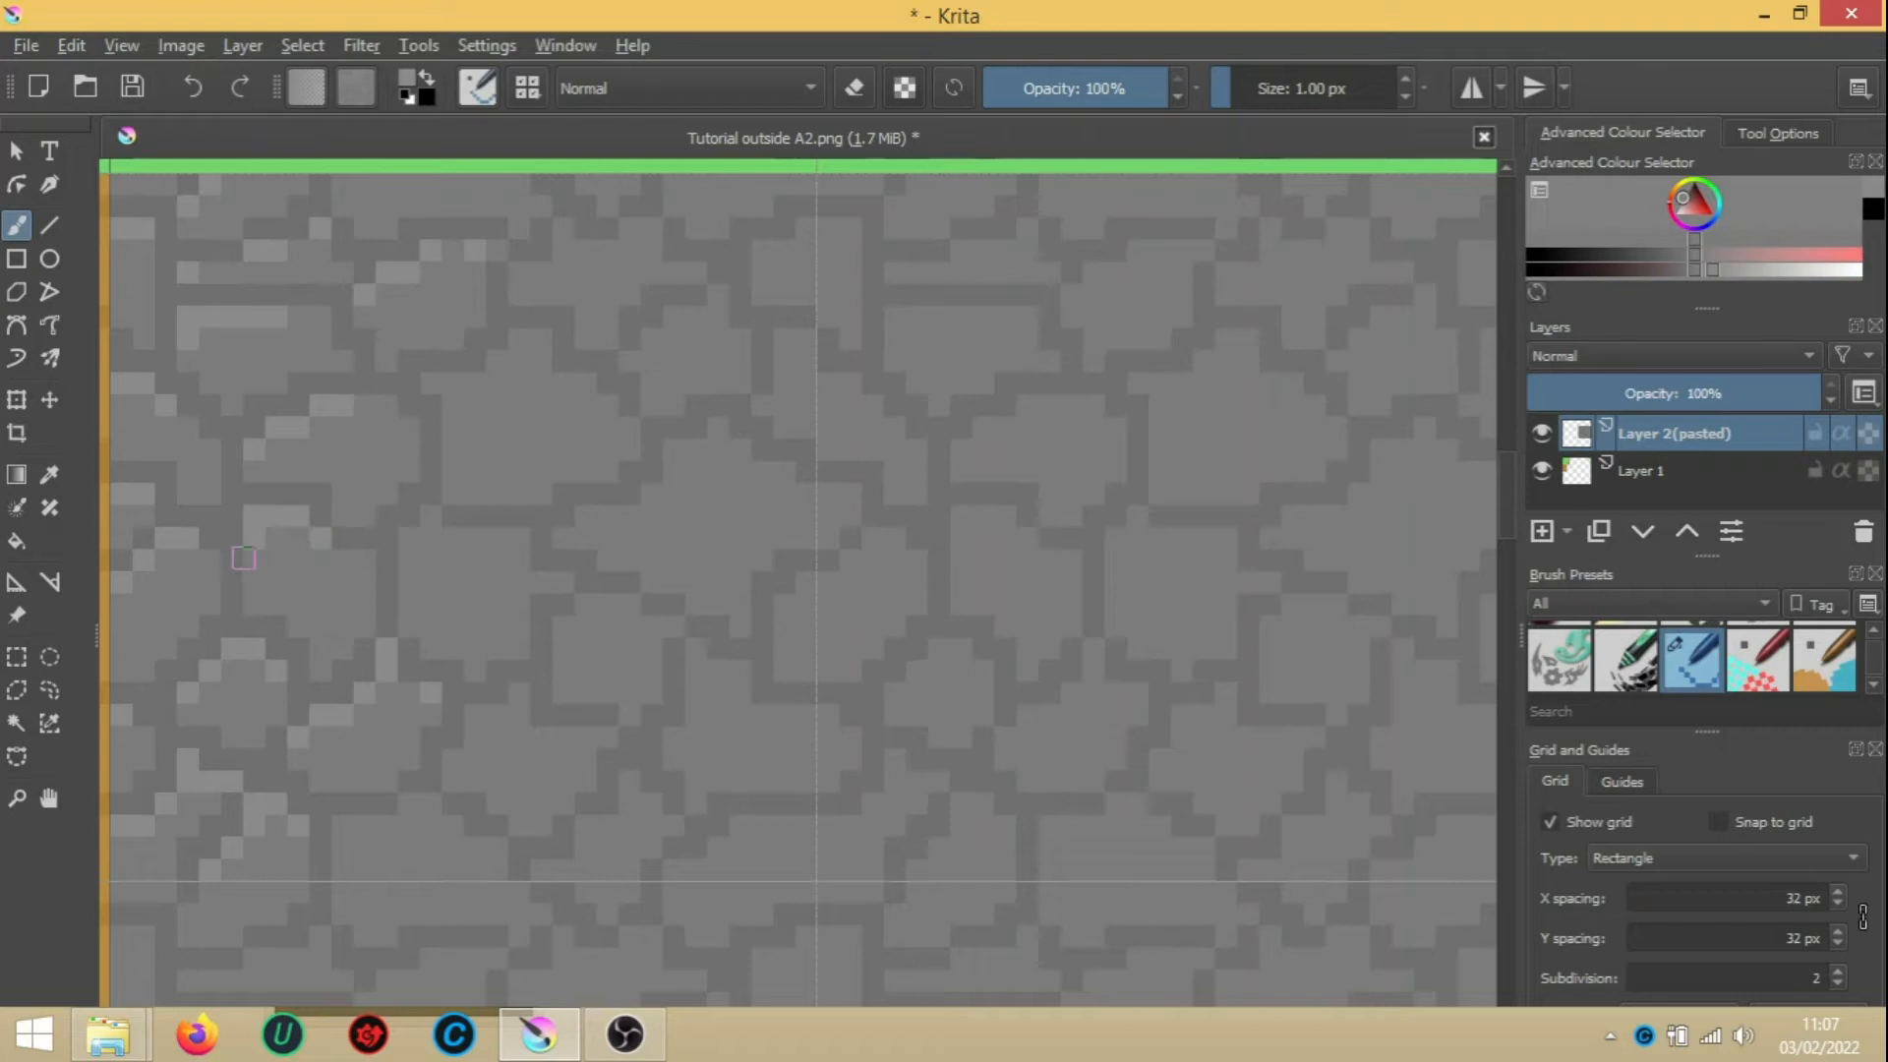
left_click(251, 559)
left_click(364, 559)
left_click(430, 516)
left_click(410, 558)
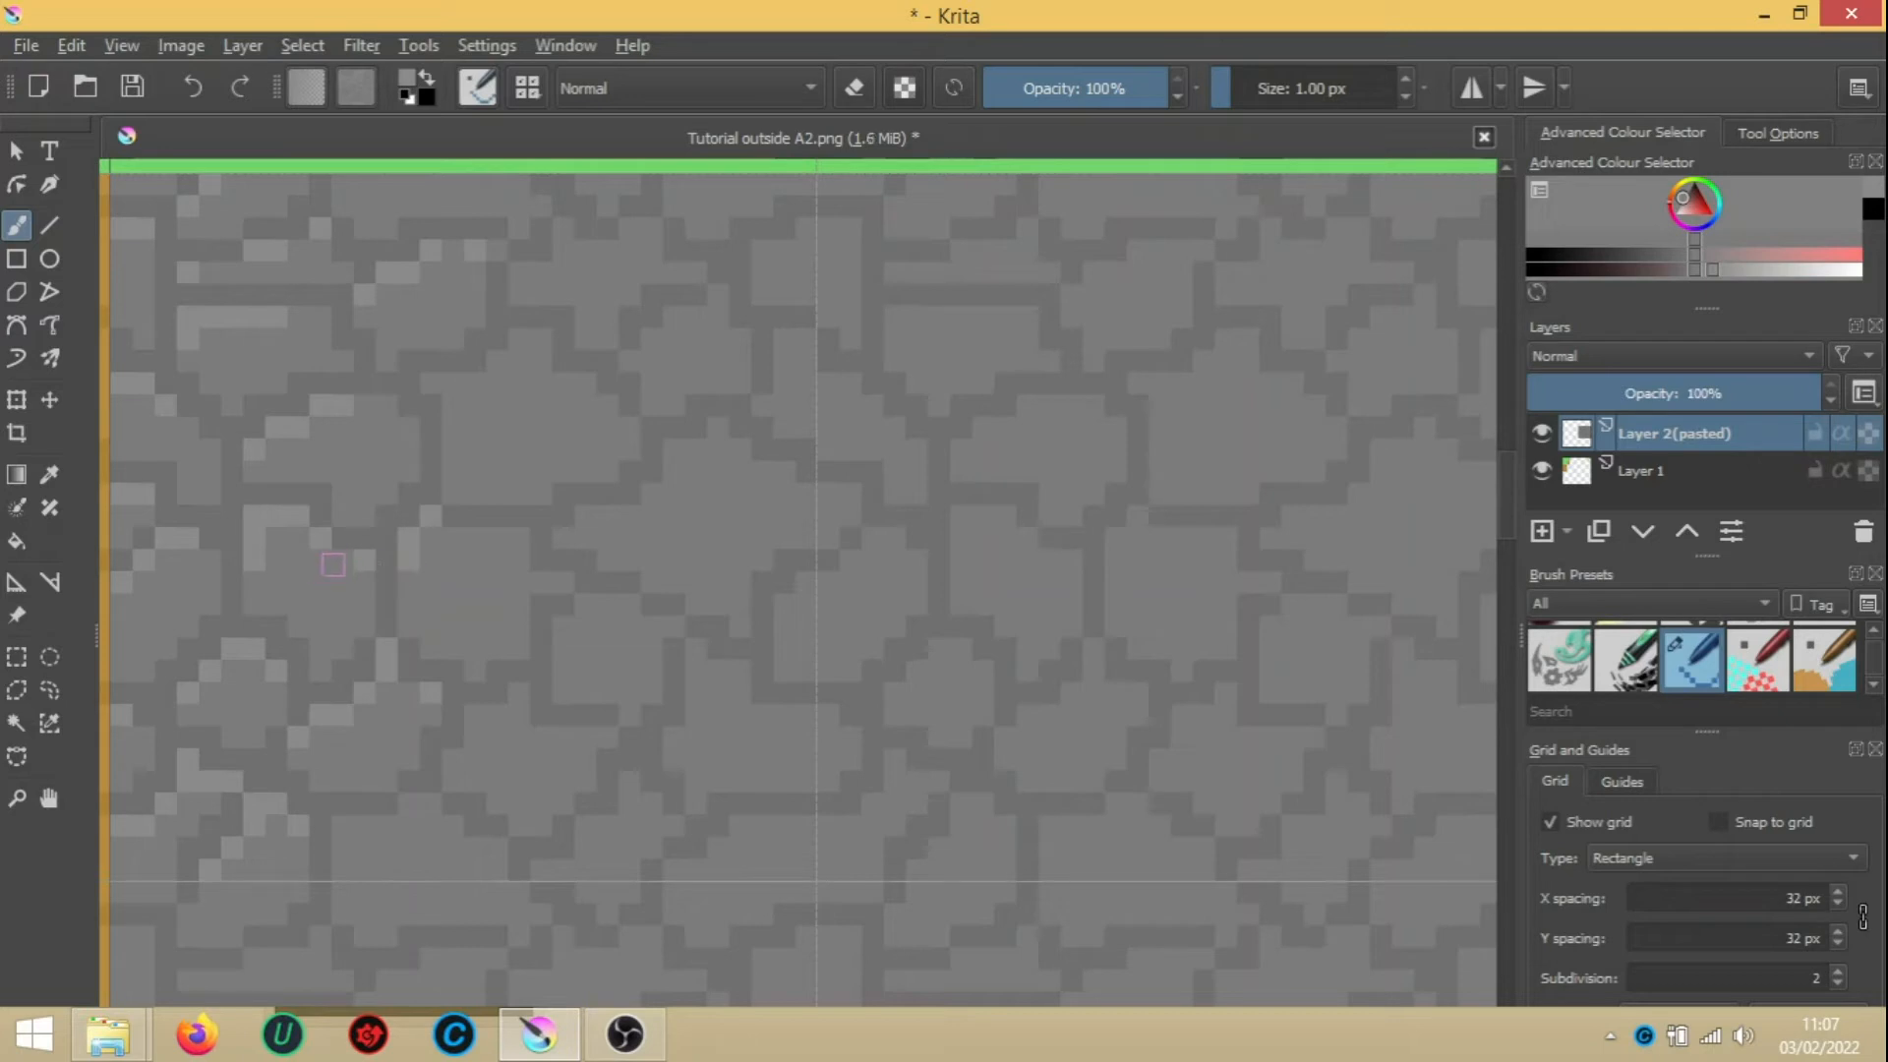
left_click(409, 580)
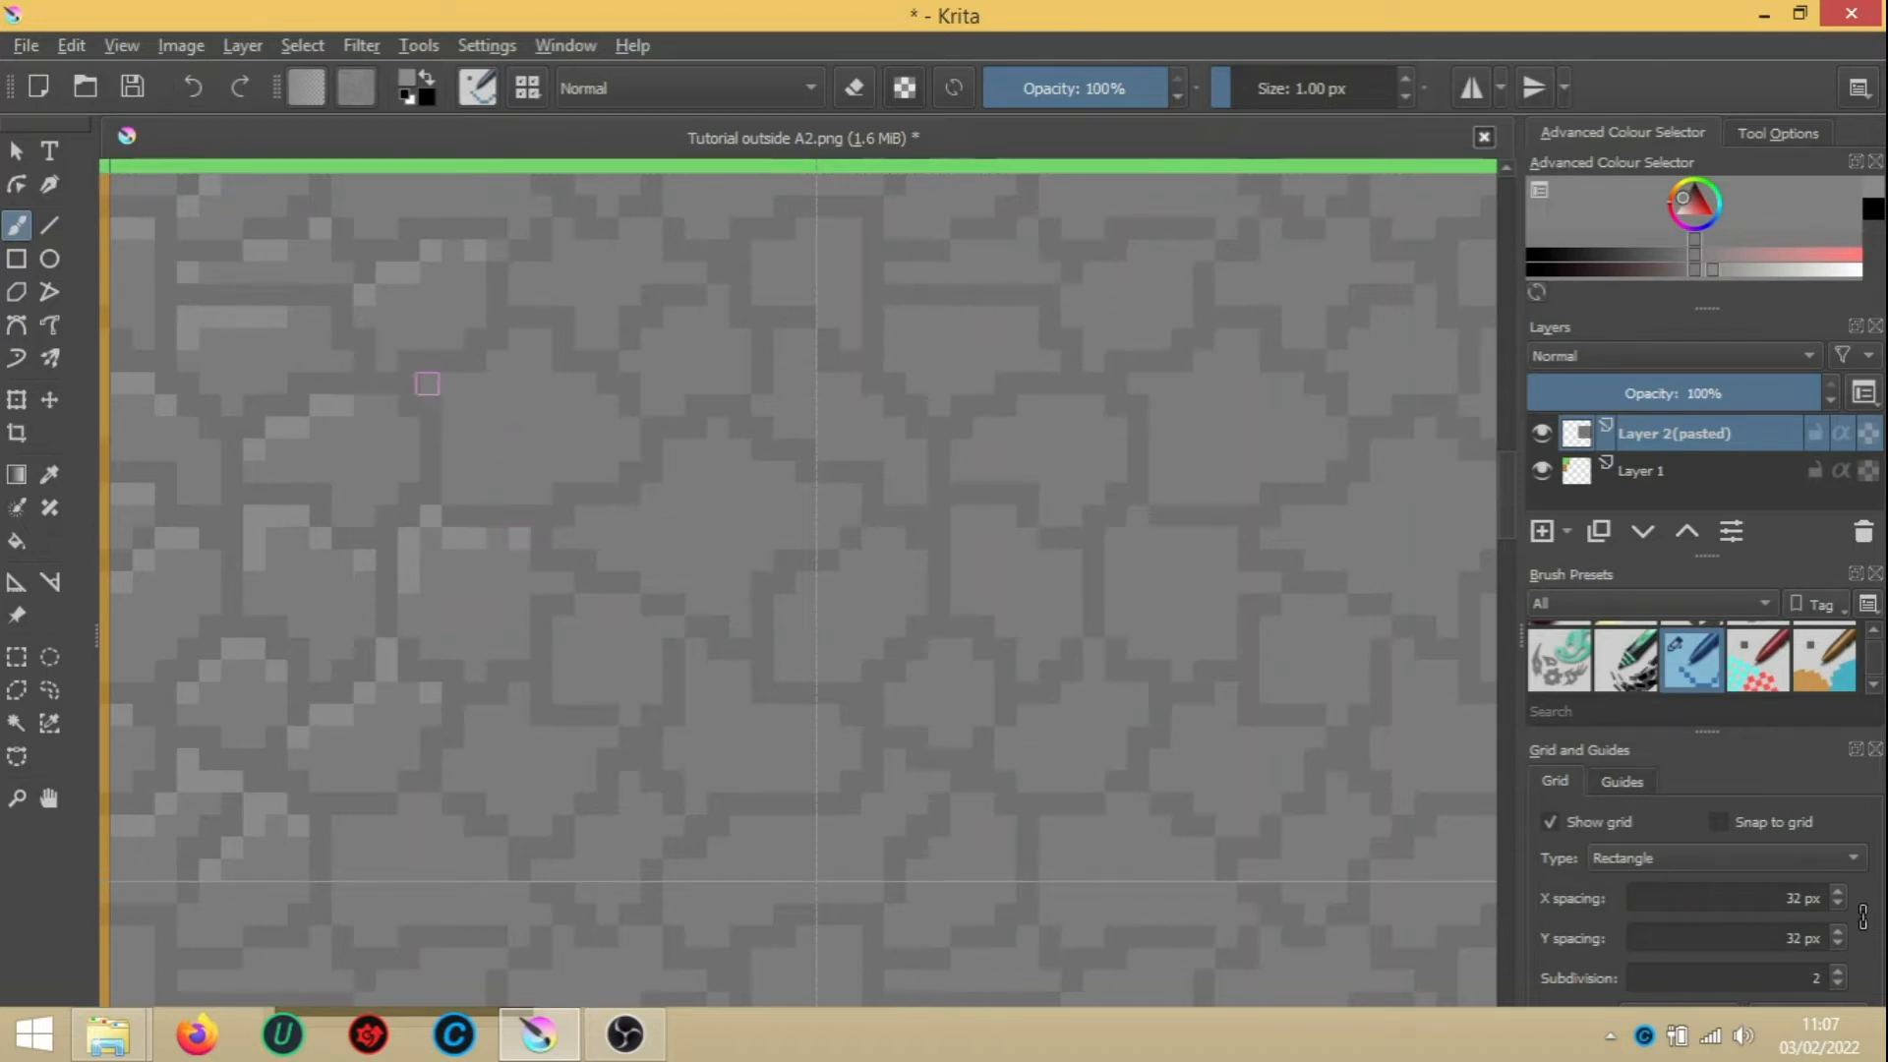
Highlight the large stone in the tile's upper centre and the stones above and to the right of it
left_click_drag(426, 383, 481, 386)
left_click(445, 405)
left_click(450, 448)
left_click(499, 364)
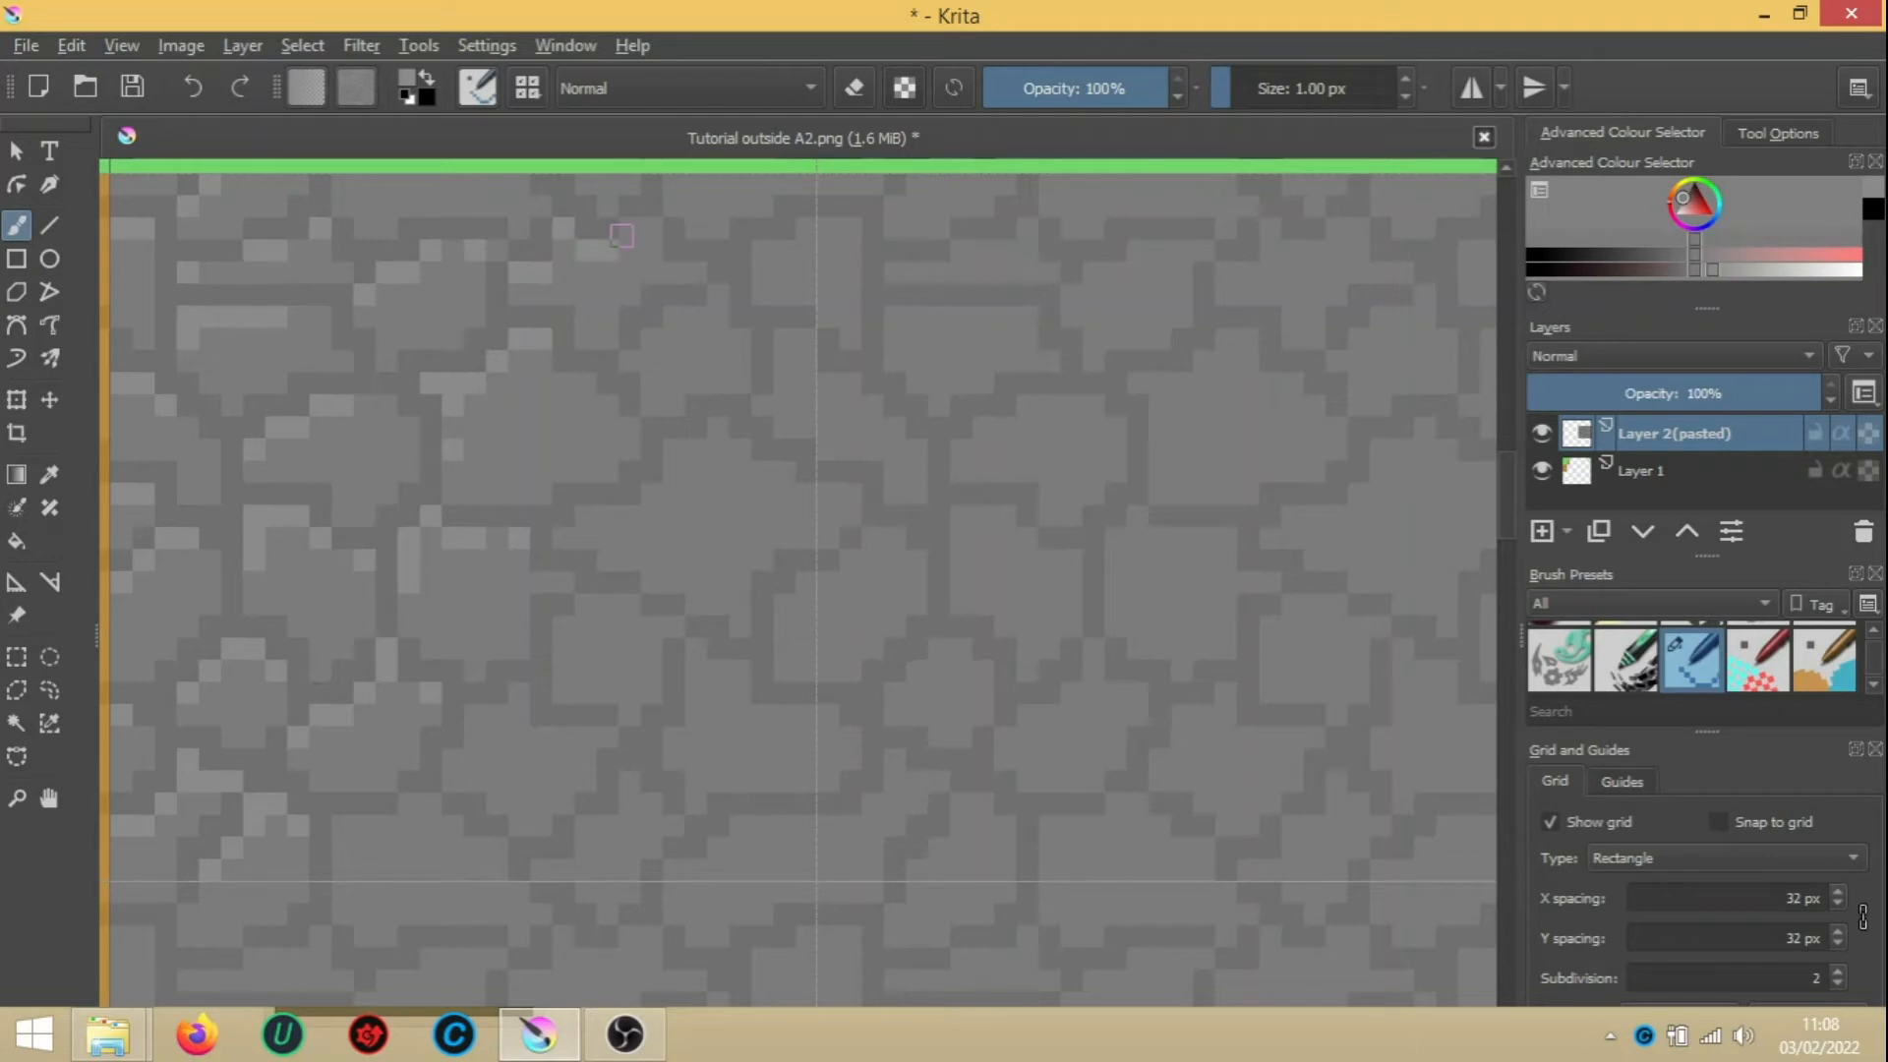
left_click_drag(626, 228, 644, 228)
left_click(630, 362)
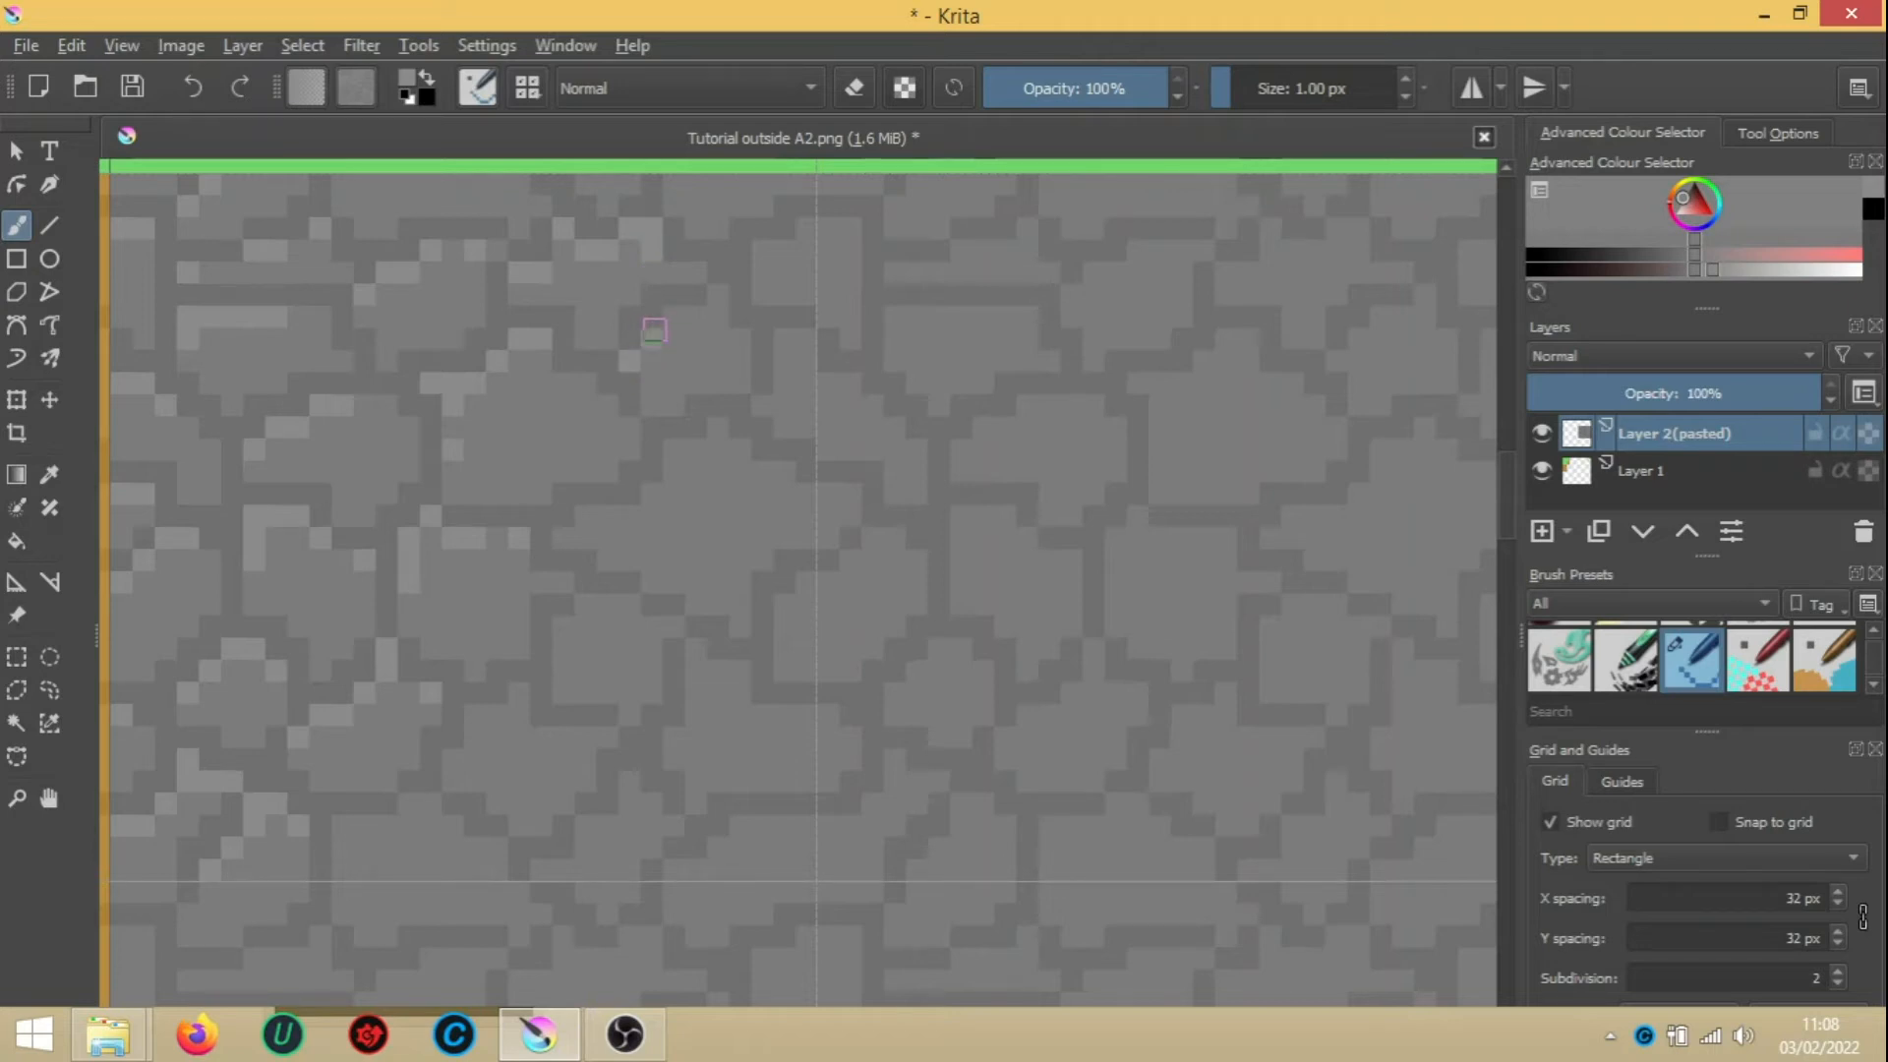
left_click_drag(670, 320, 719, 307)
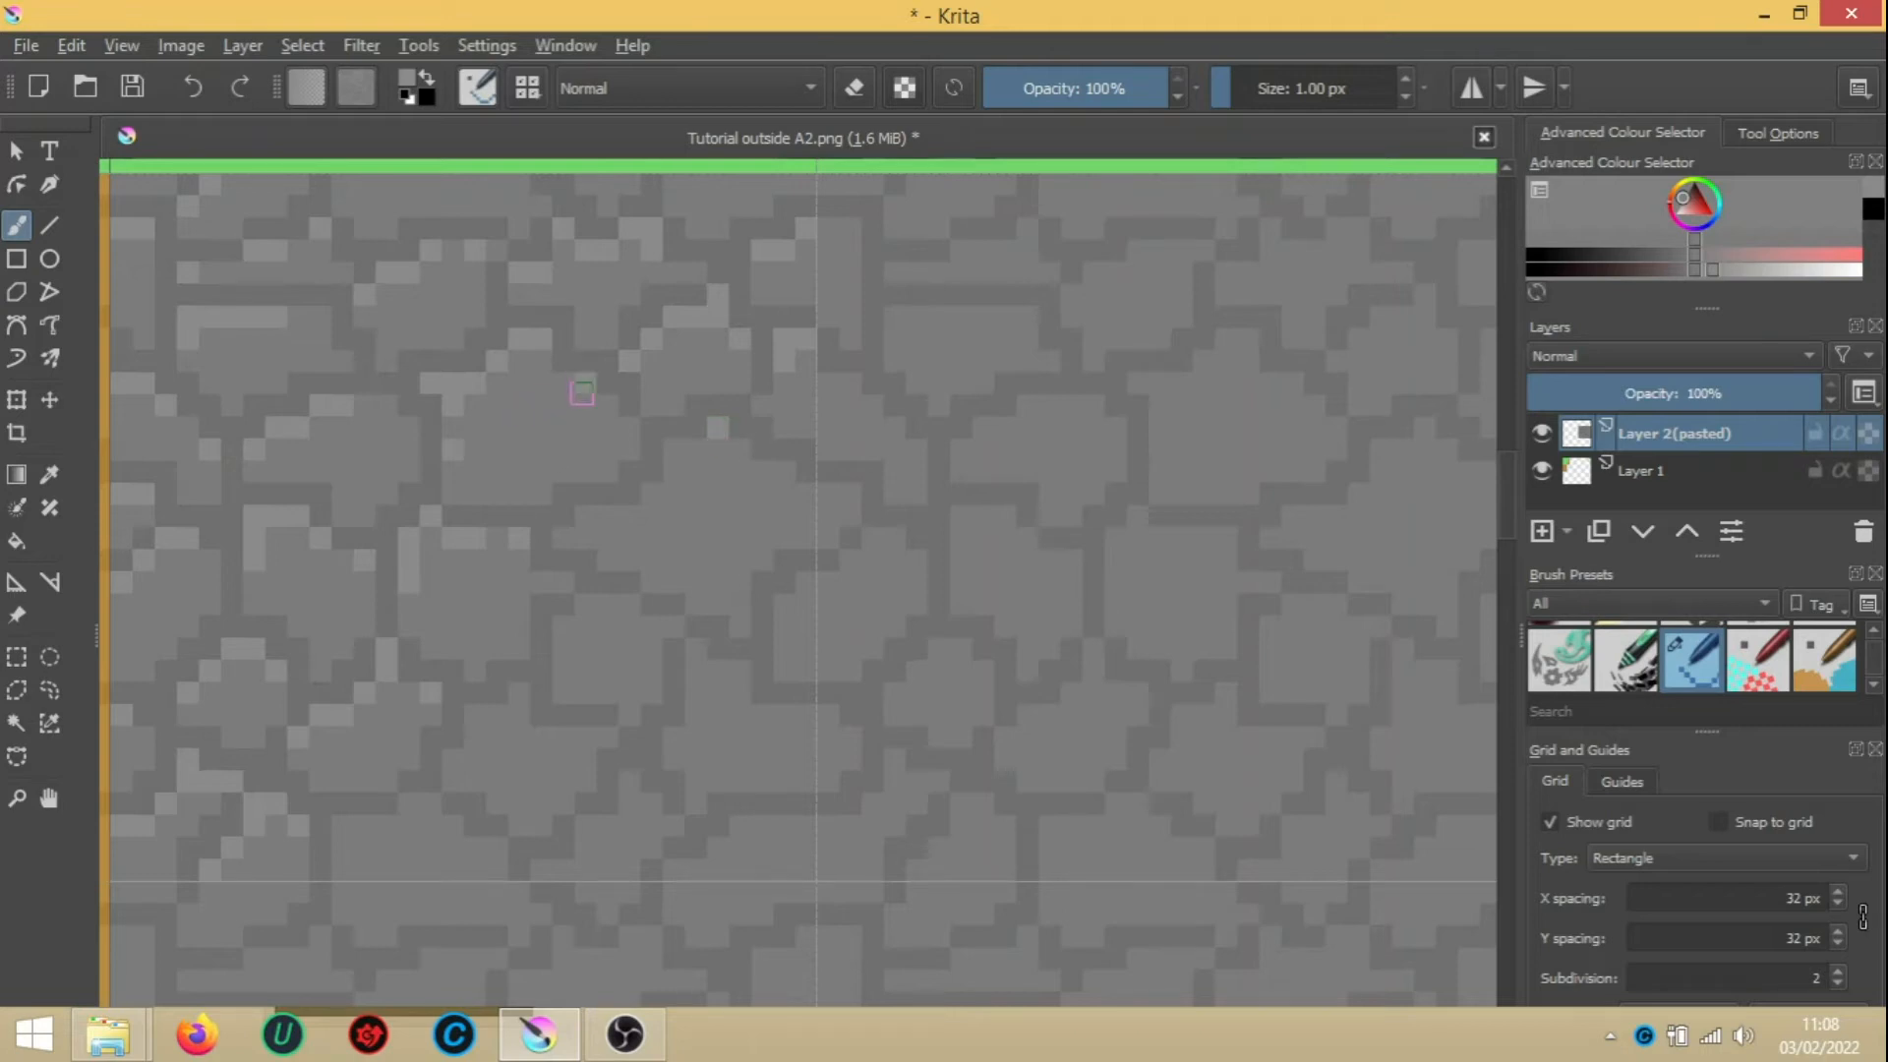
Highlight the upper edges of the large stone at the tile's right side and touch up the small stones around it
left_click_drag(674, 453, 696, 453)
left_click(676, 468)
left_click(649, 492)
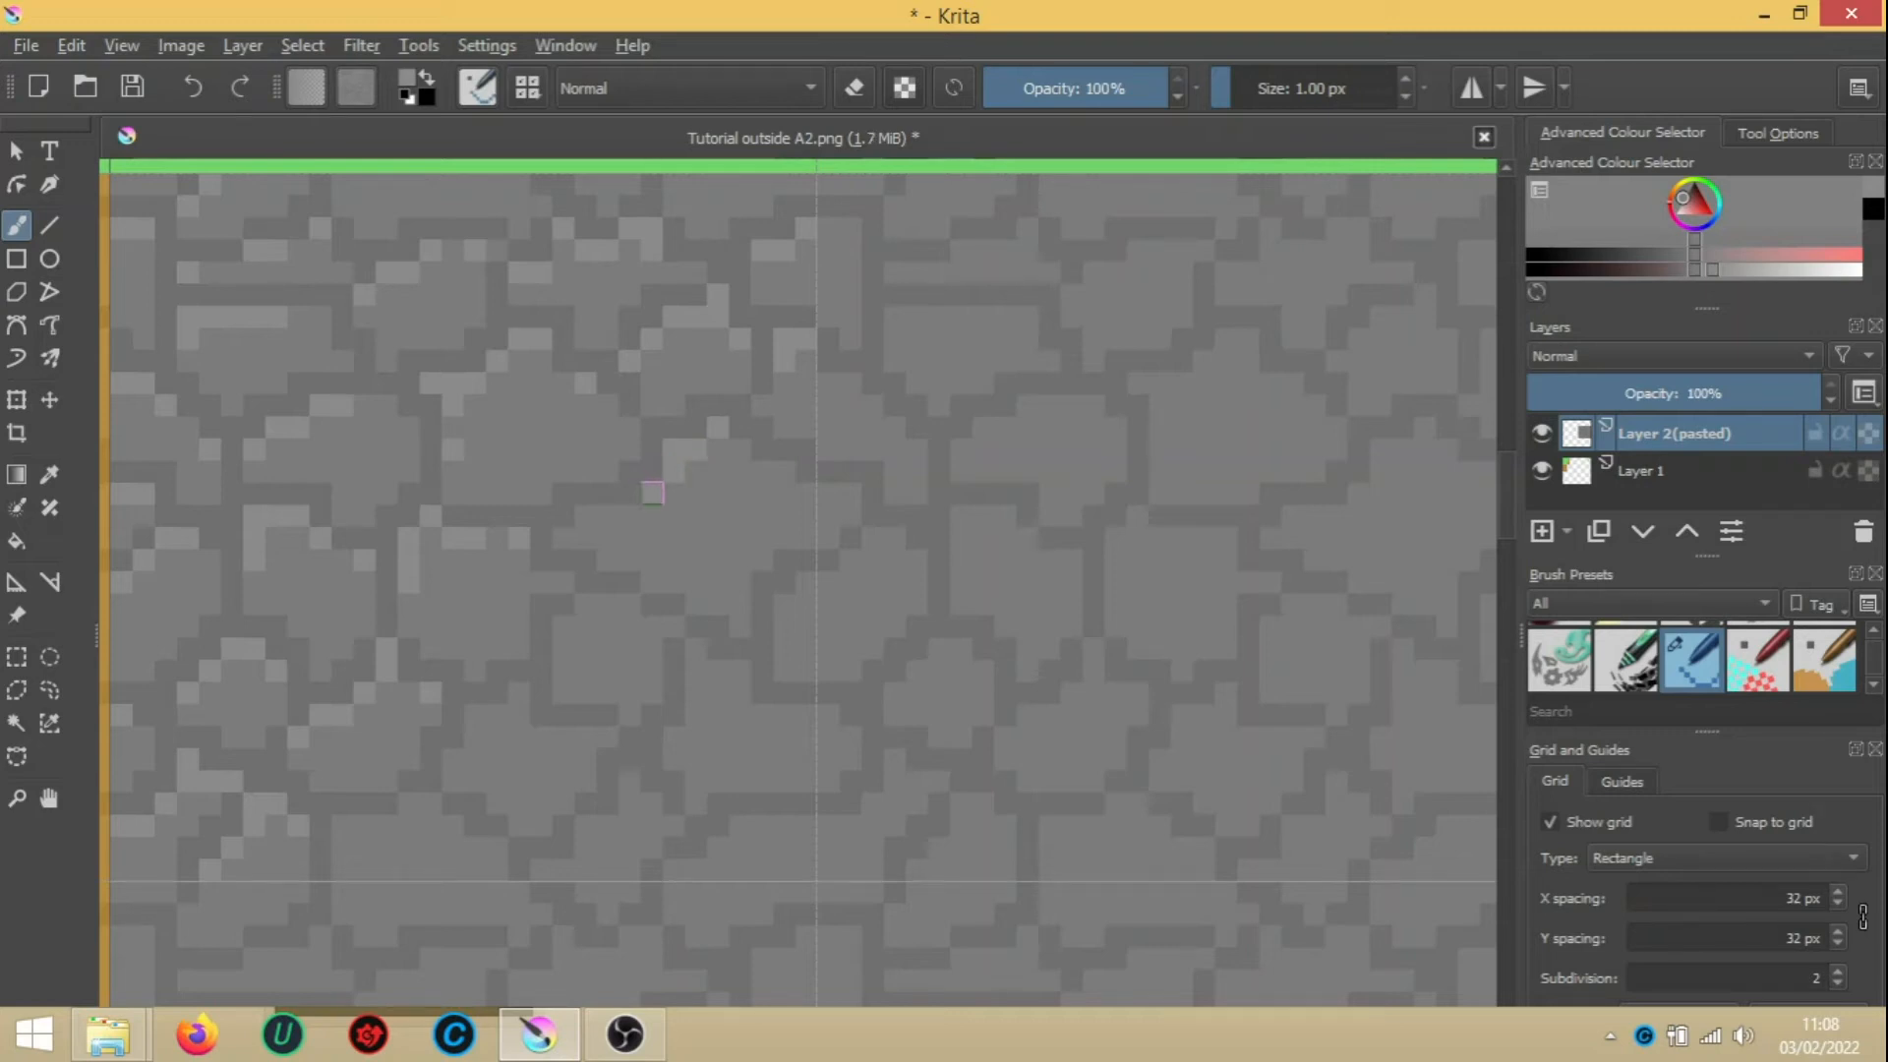
left_click_drag(589, 514, 615, 514)
left_click(562, 537)
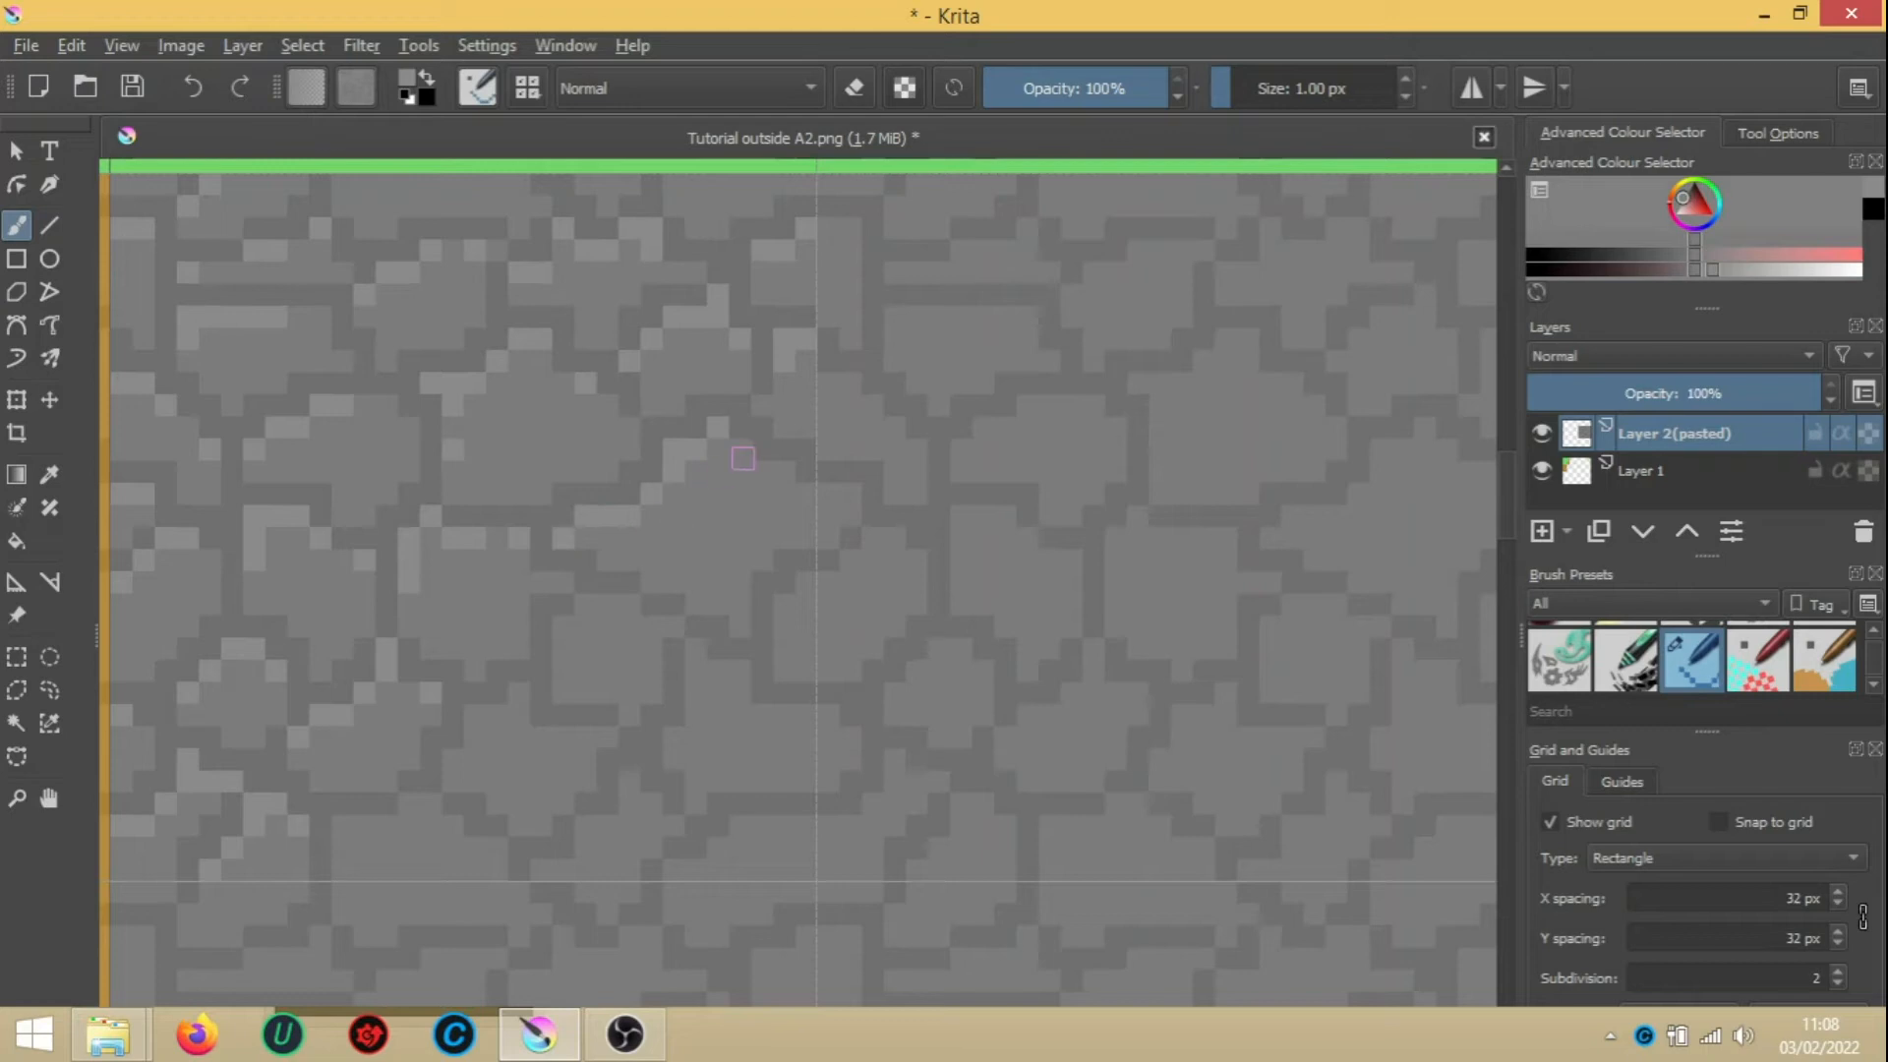
left_click(743, 449)
left_click(834, 494)
left_click(761, 404)
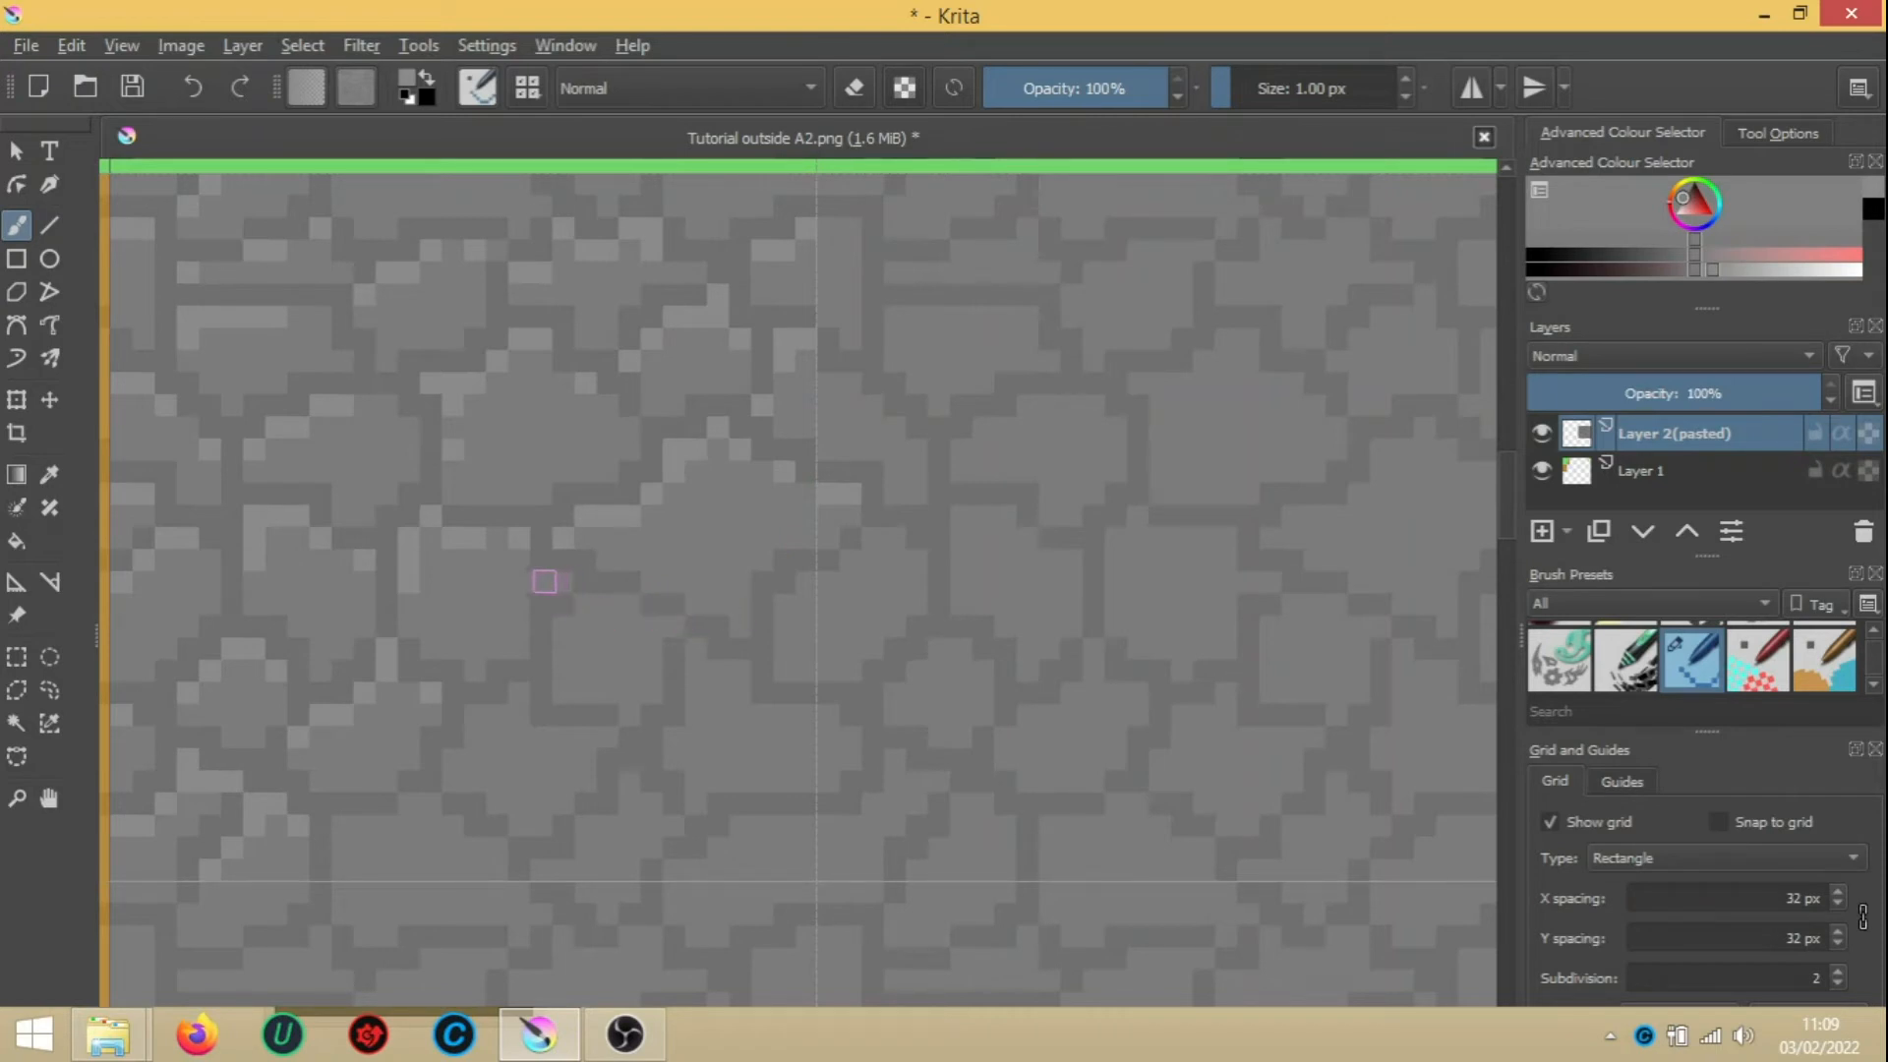
Paint highlights on the upper and left edges of the stones in the tile's lower centre and lower-right area
left_click_drag(584, 608, 616, 607)
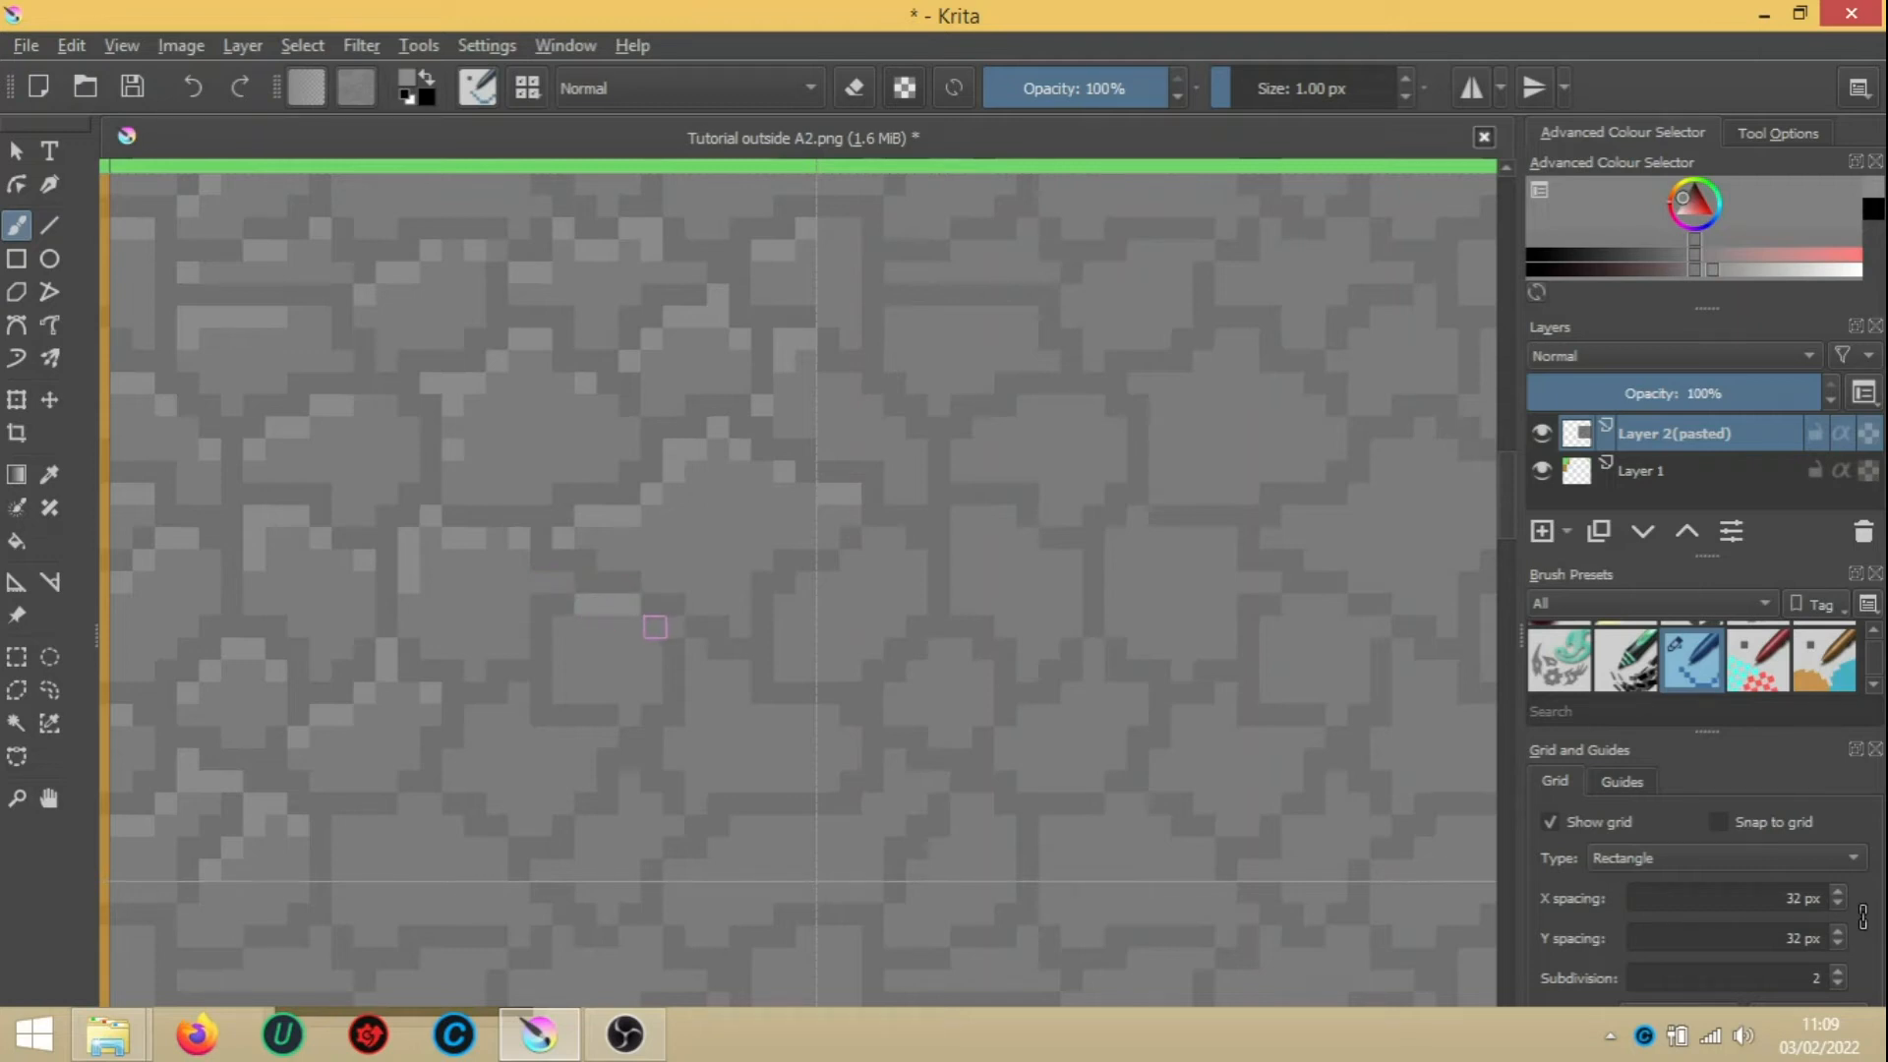
left_click_drag(559, 630, 560, 646)
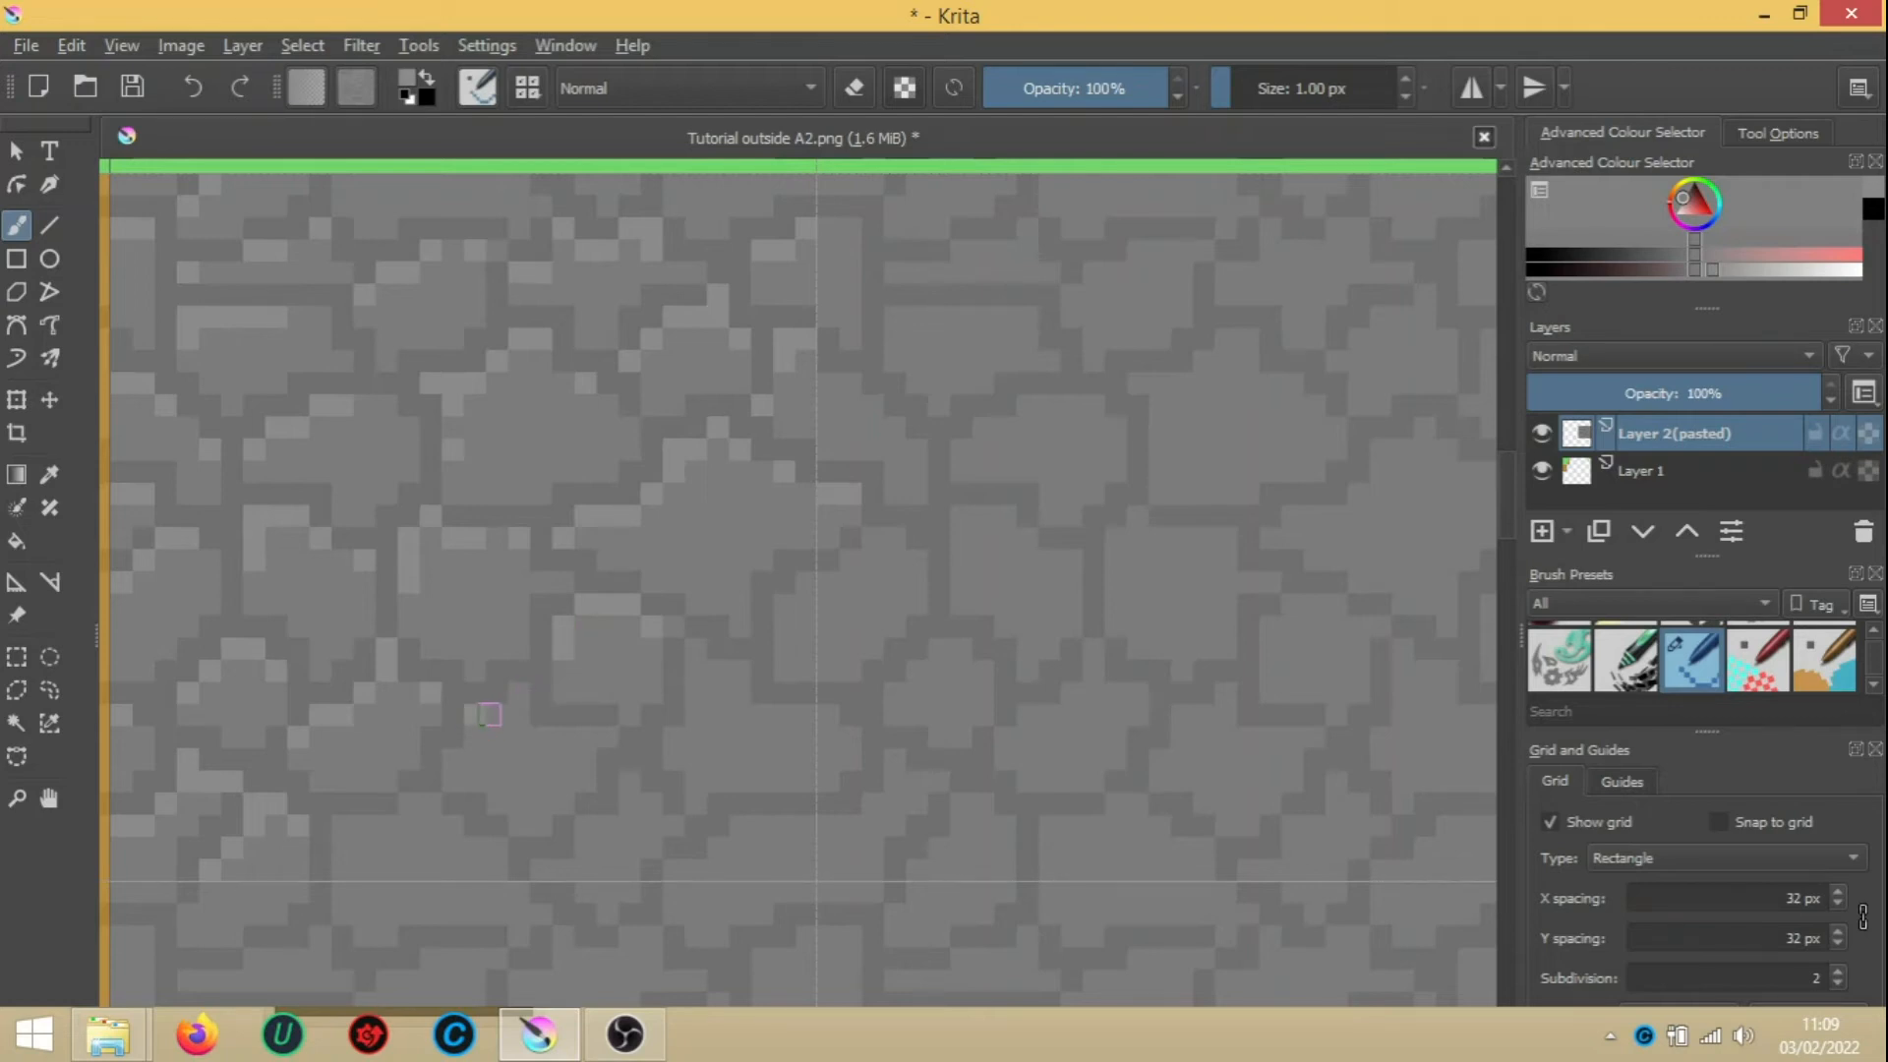
left_click_drag(483, 715, 514, 689)
left_click_drag(450, 759, 450, 784)
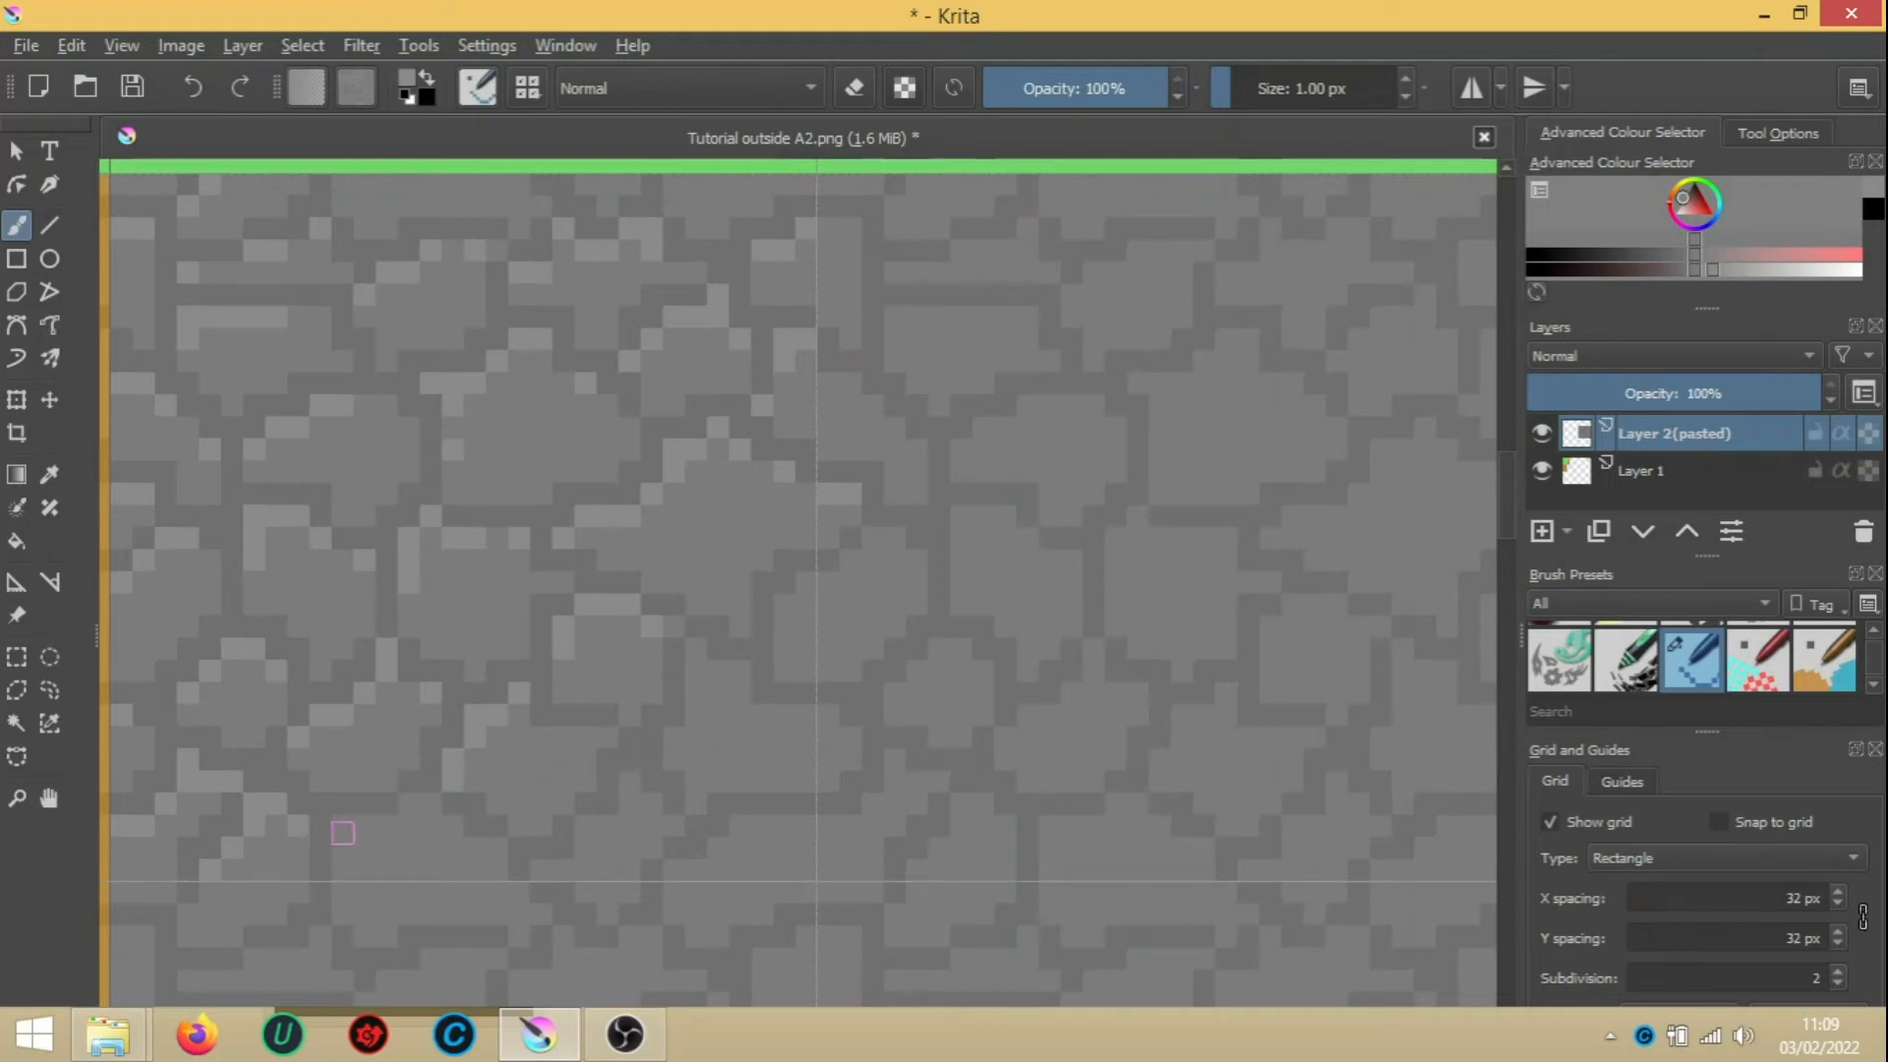
left_click_drag(344, 829, 383, 825)
left_click(338, 847)
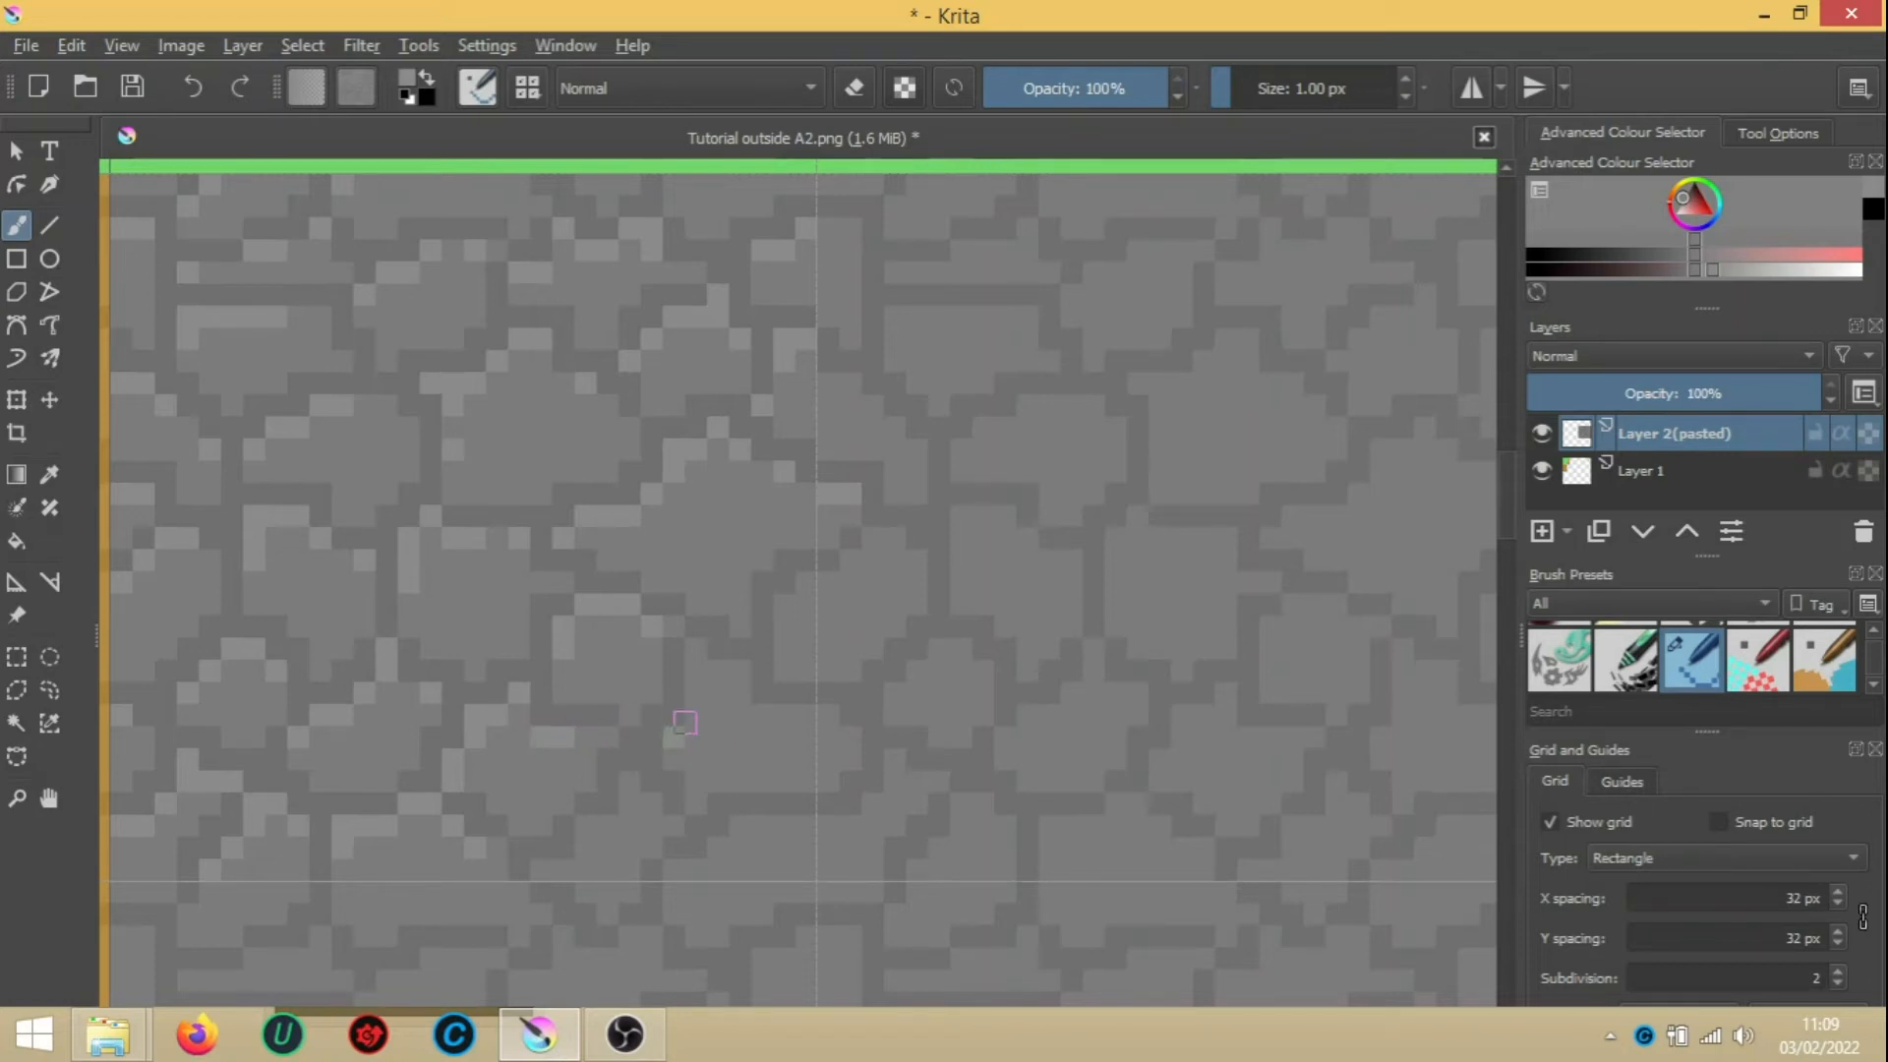
left_click_drag(696, 685, 695, 654)
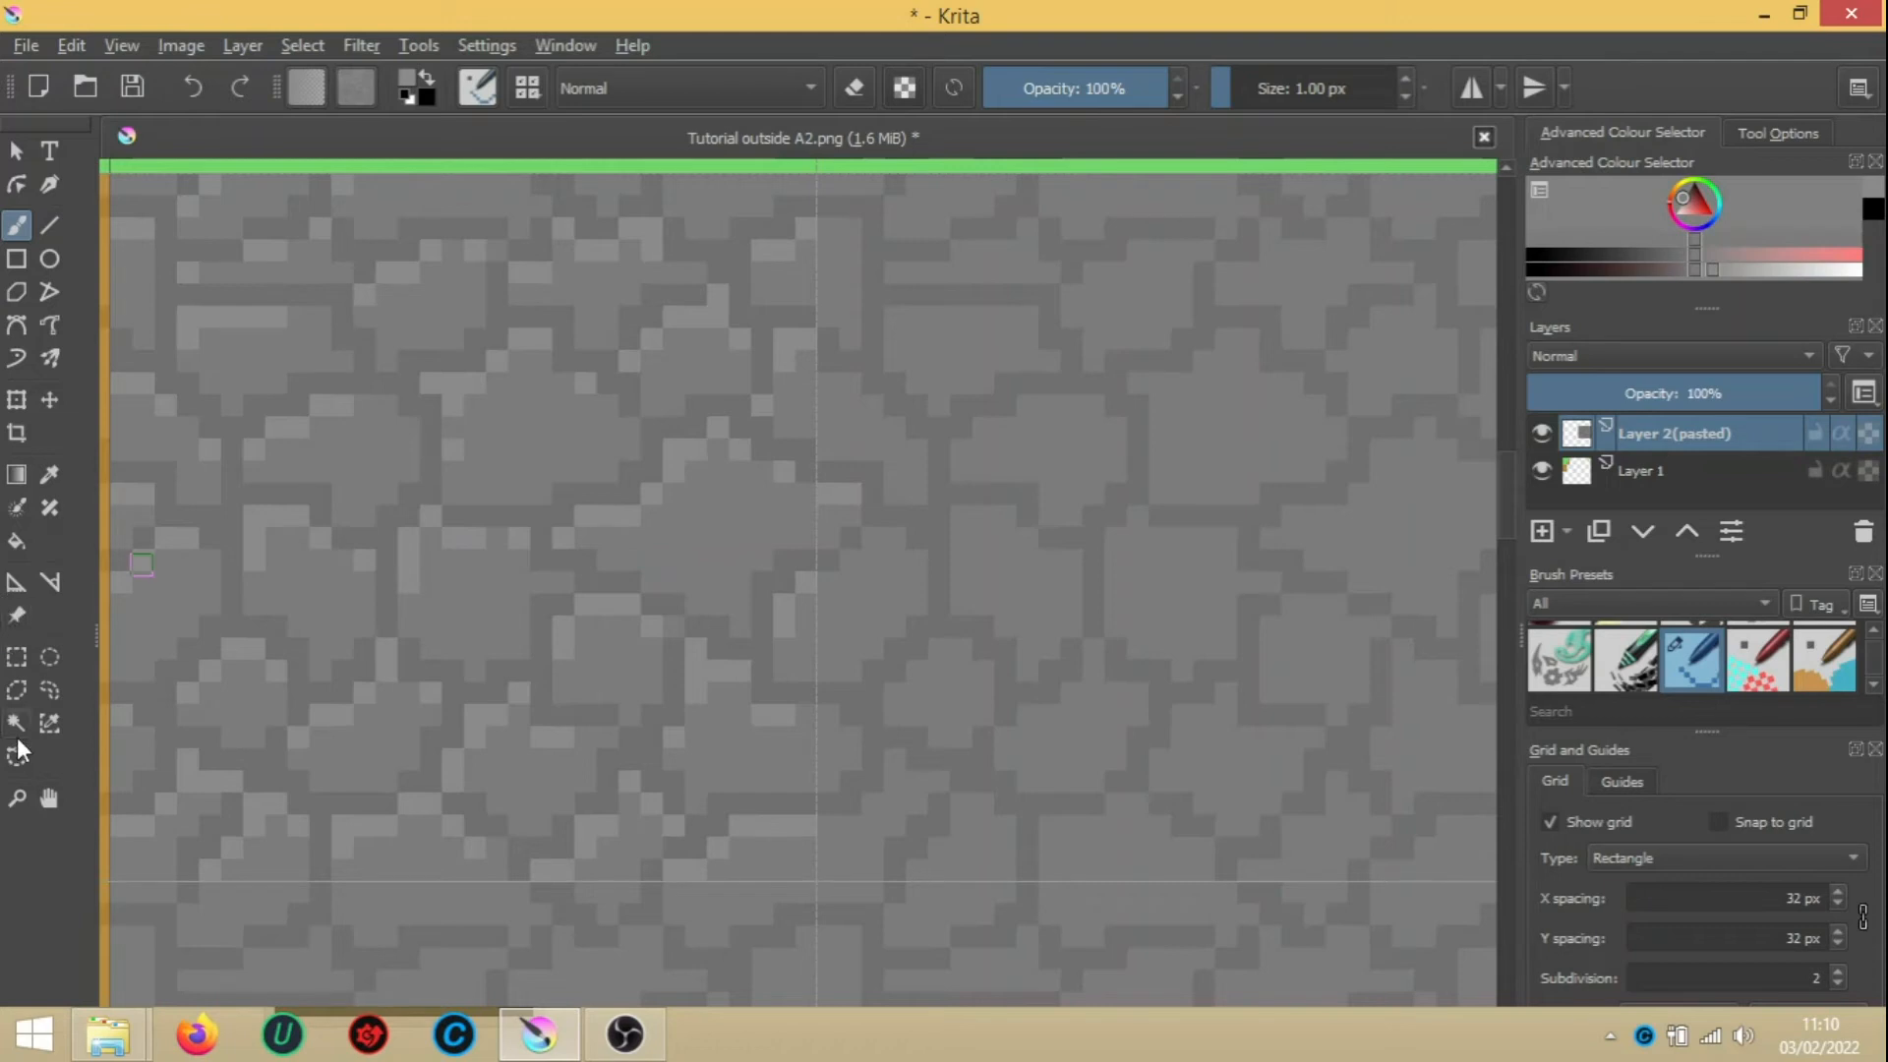
Examine the highlighted stone tile at a smaller scale beside the plain grey and brown tiles, then return to a close view
left_click(17, 806)
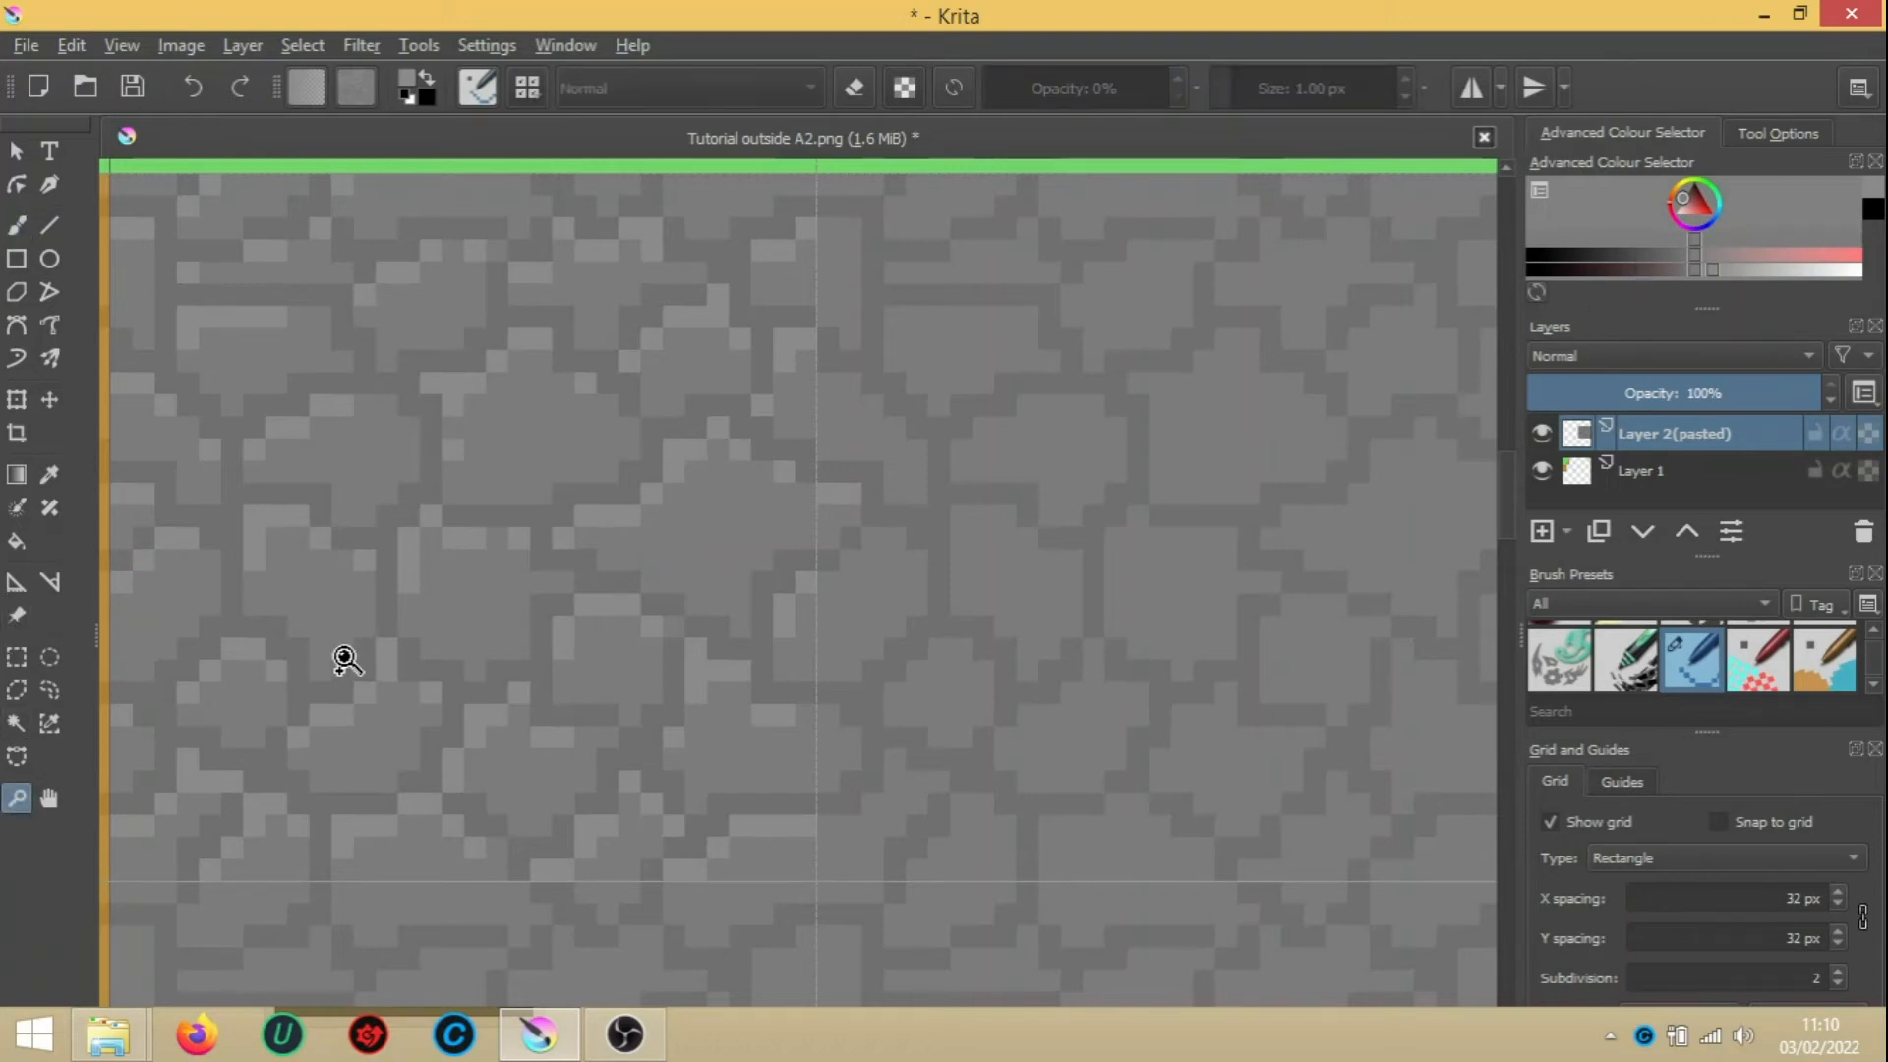
left_click(469, 645)
scroll(468, 645, "down", 3)
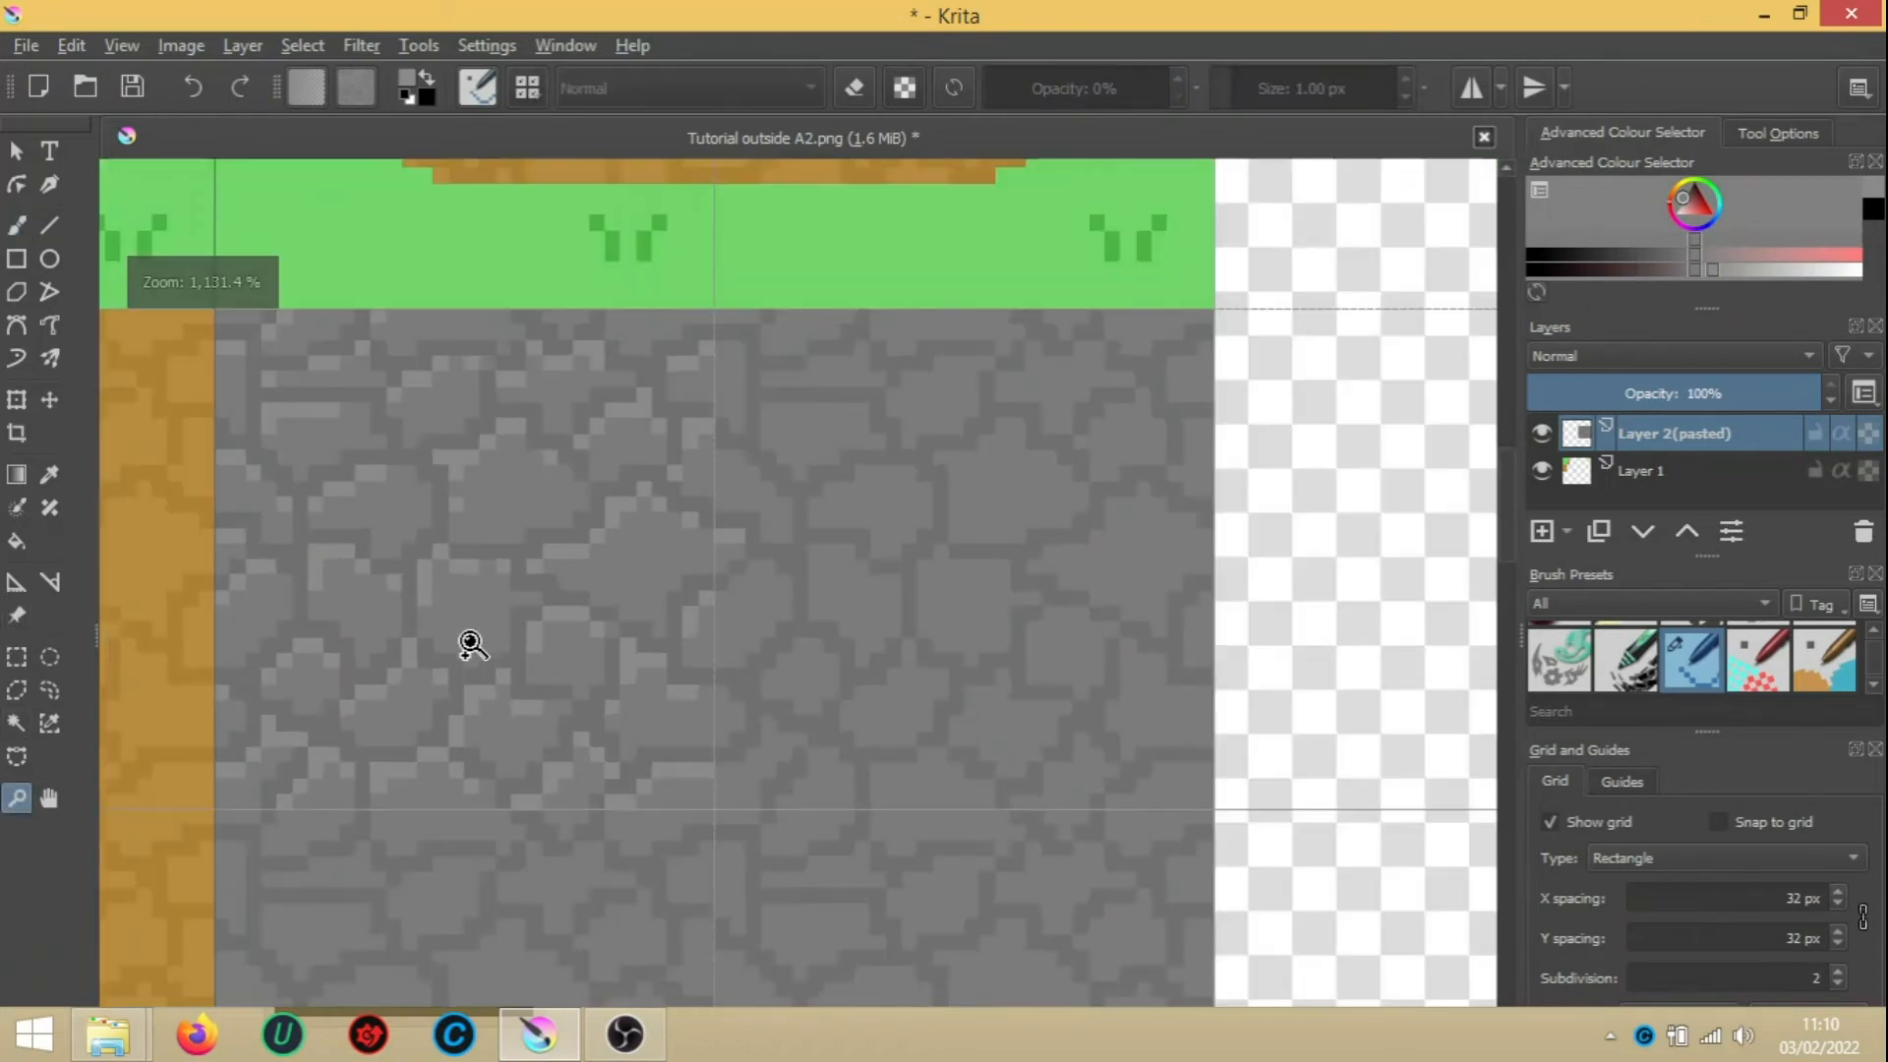
scroll(469, 644, "down", 1)
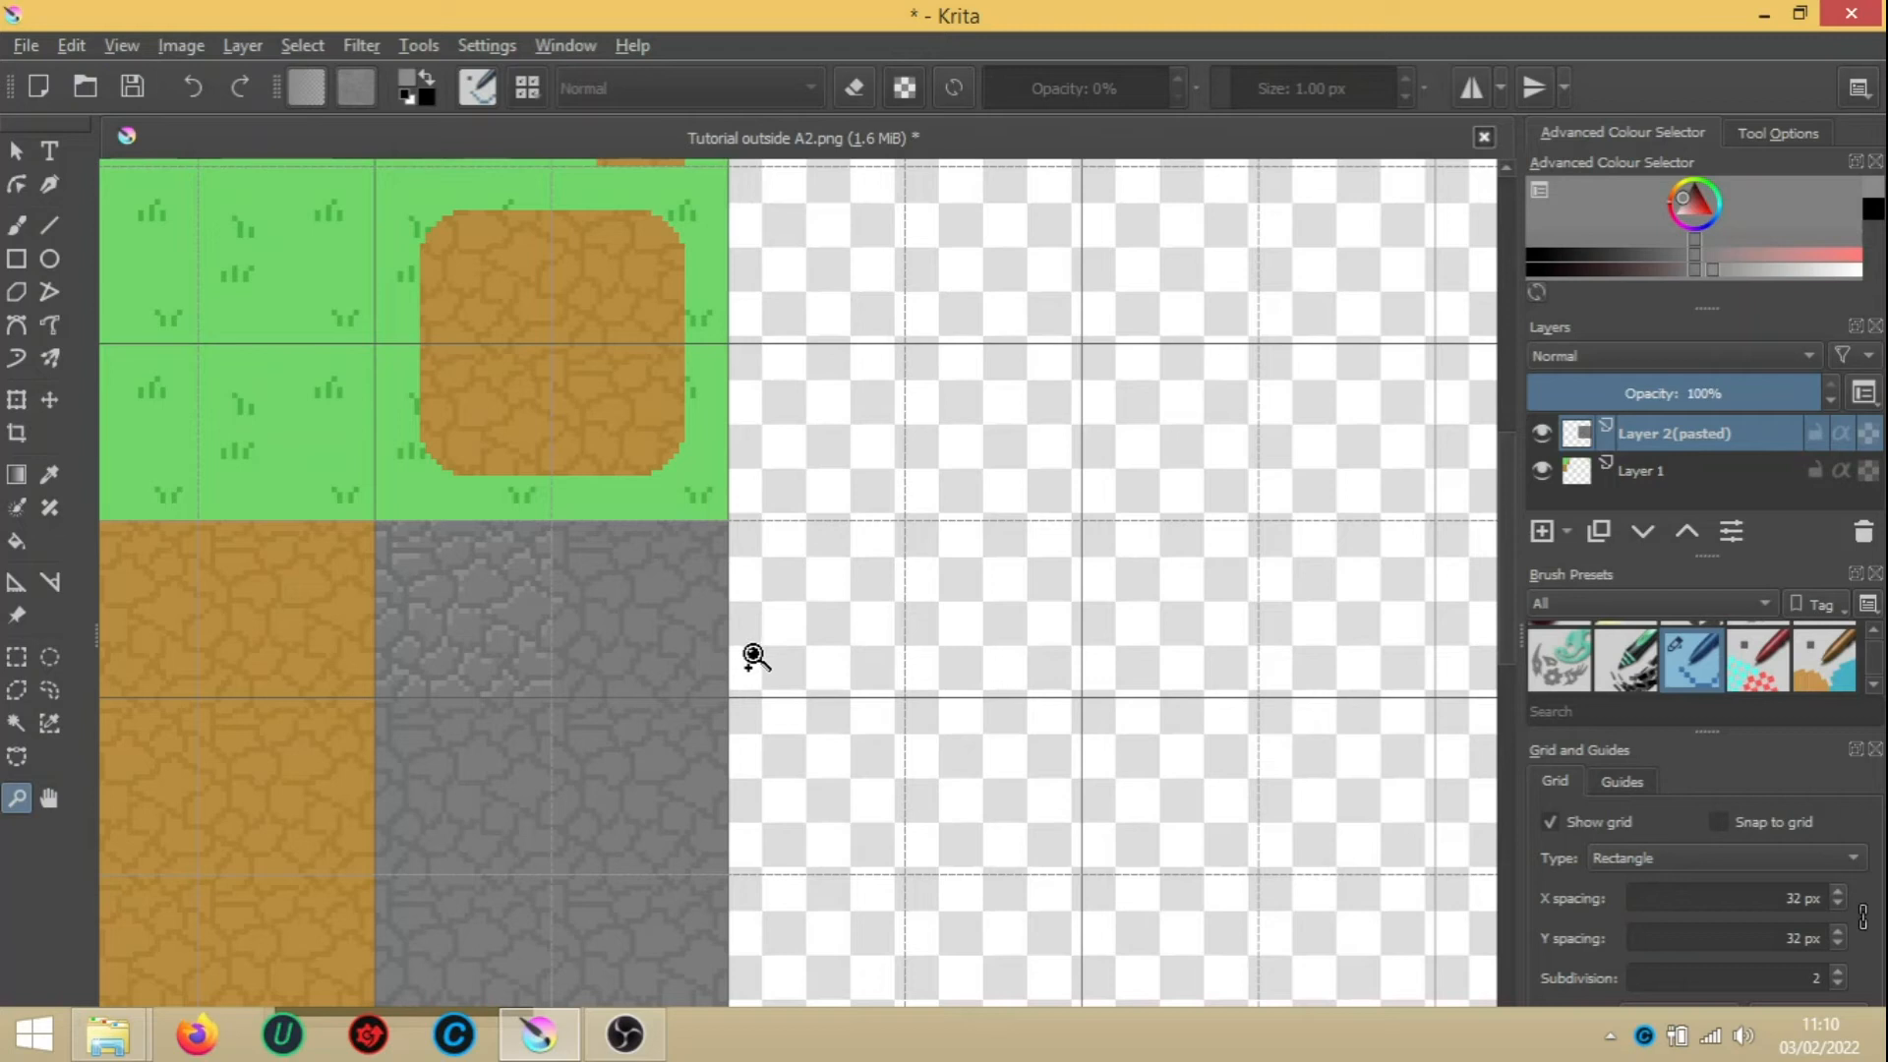
left_click(542, 661)
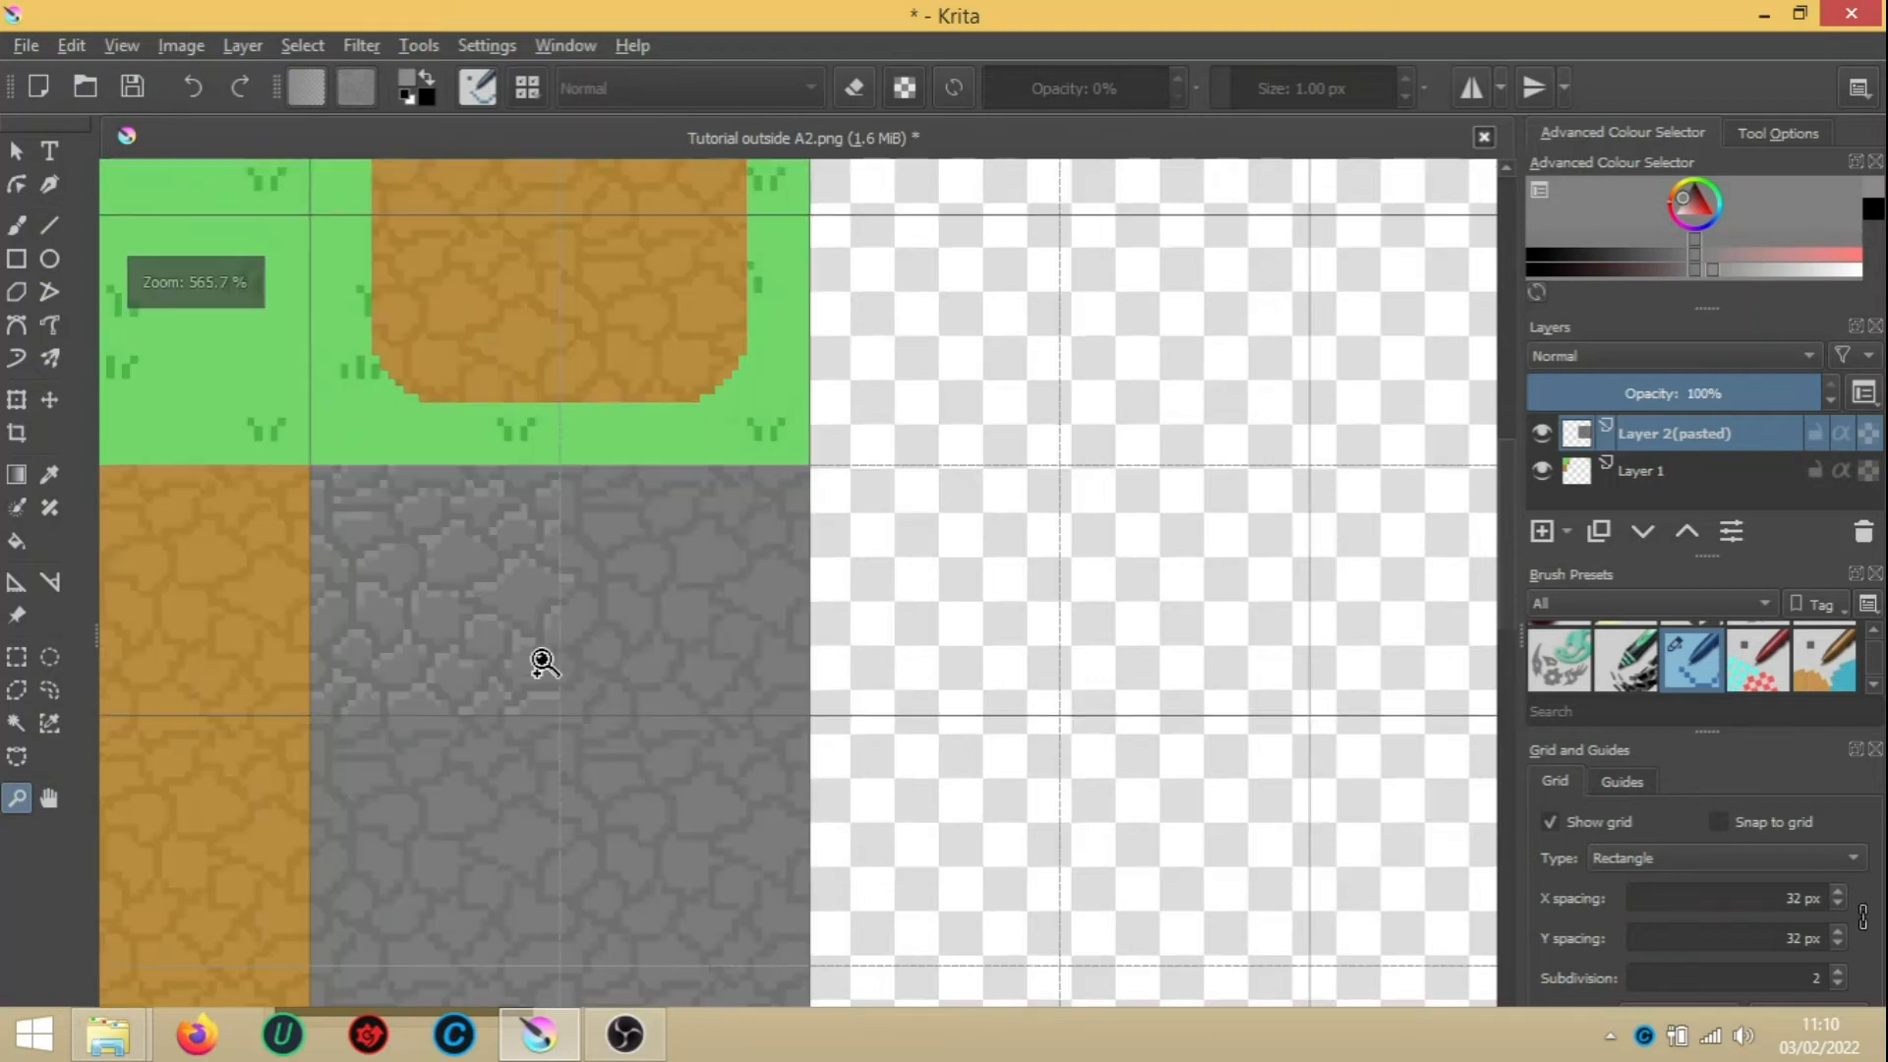
left_click(542, 661)
left_click(541, 660)
left_click(46, 809)
left_click_drag(413, 725, 489, 726)
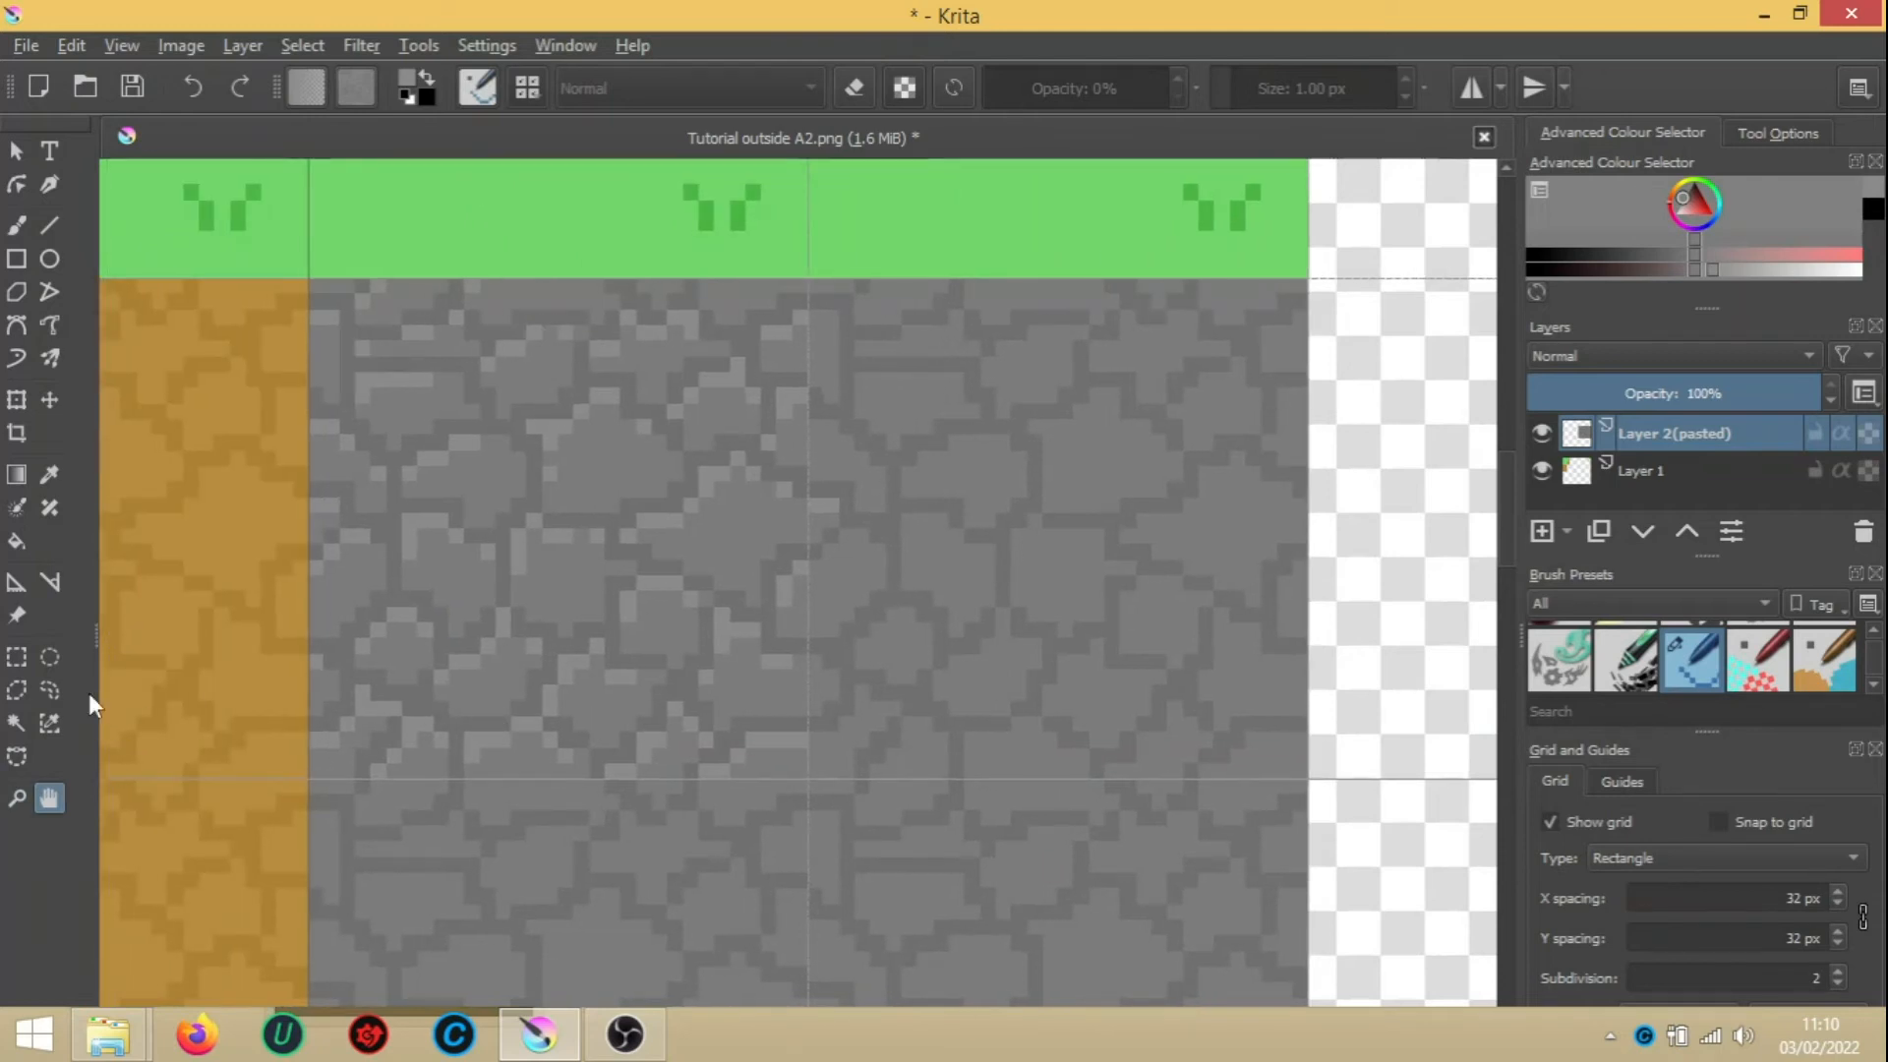
Merge the grey stone layer down and duplicate the highlighted tile onto the plain grey tile directly to its right
left_click(16, 657)
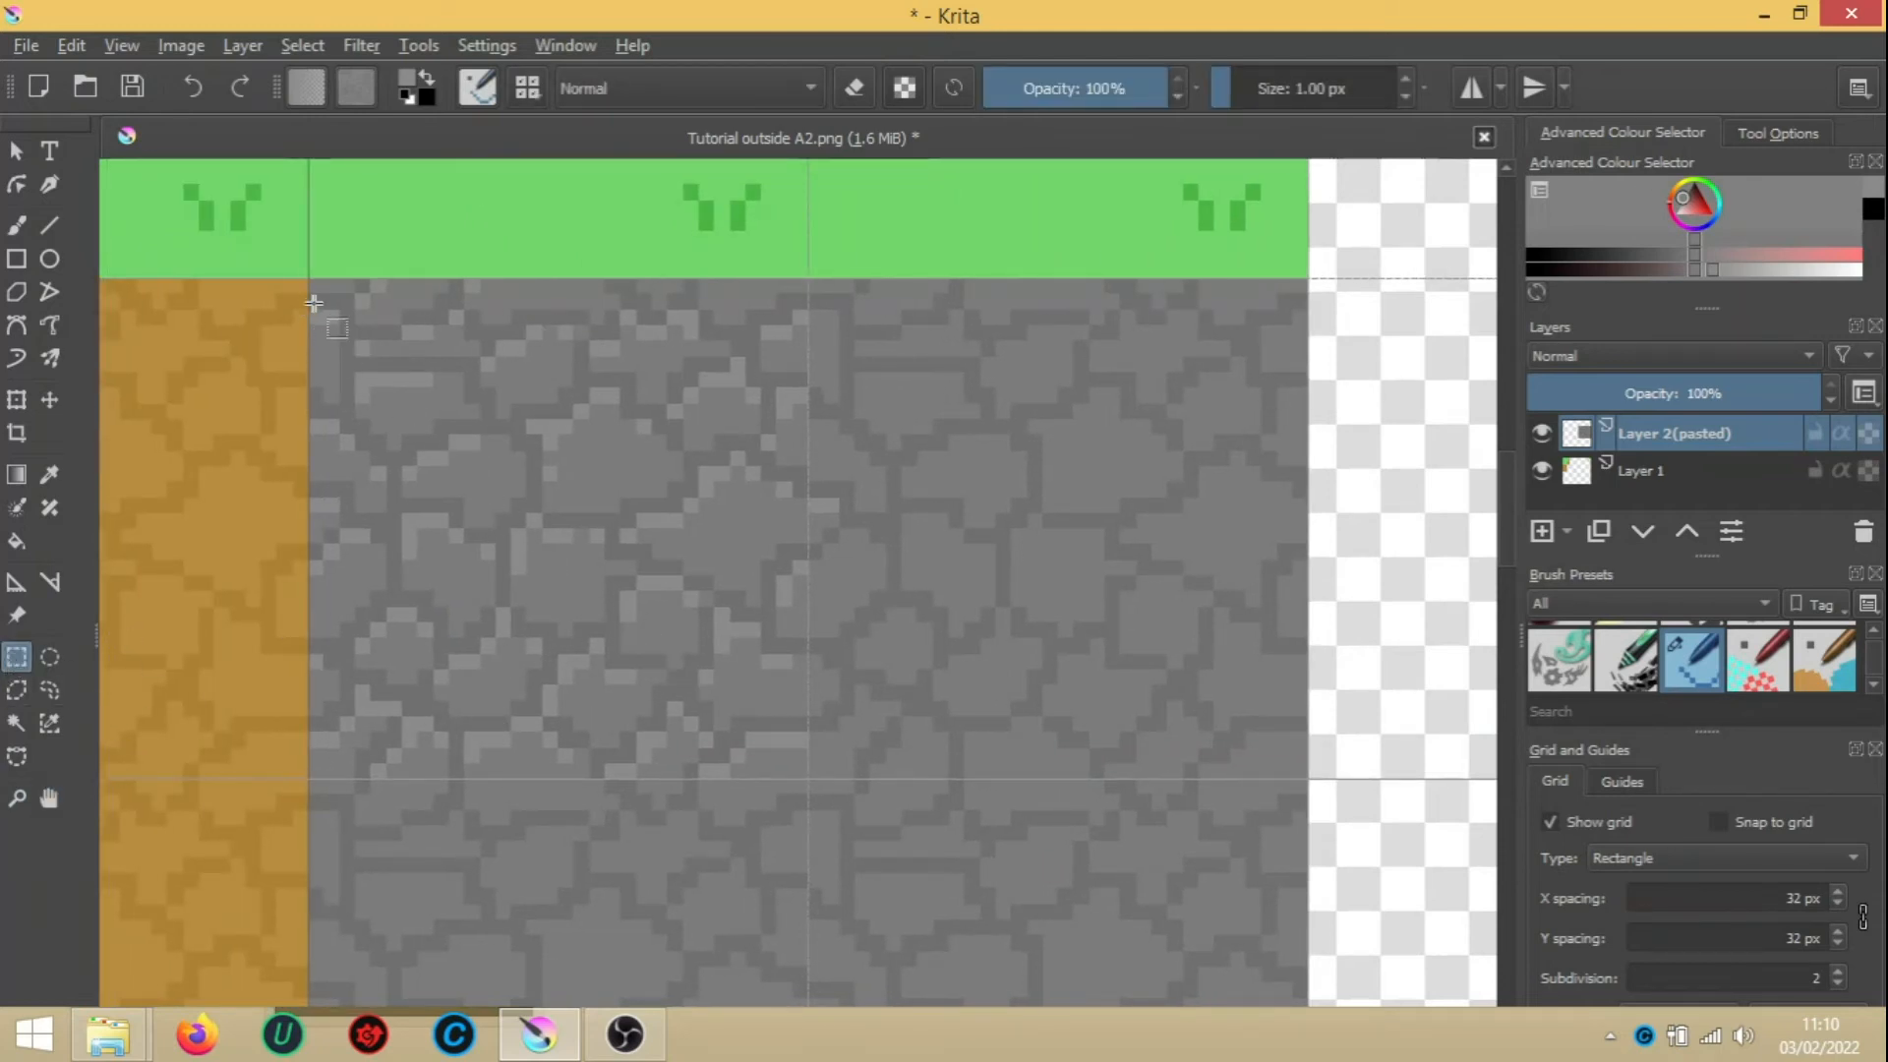
left_click_drag(309, 279, 814, 777)
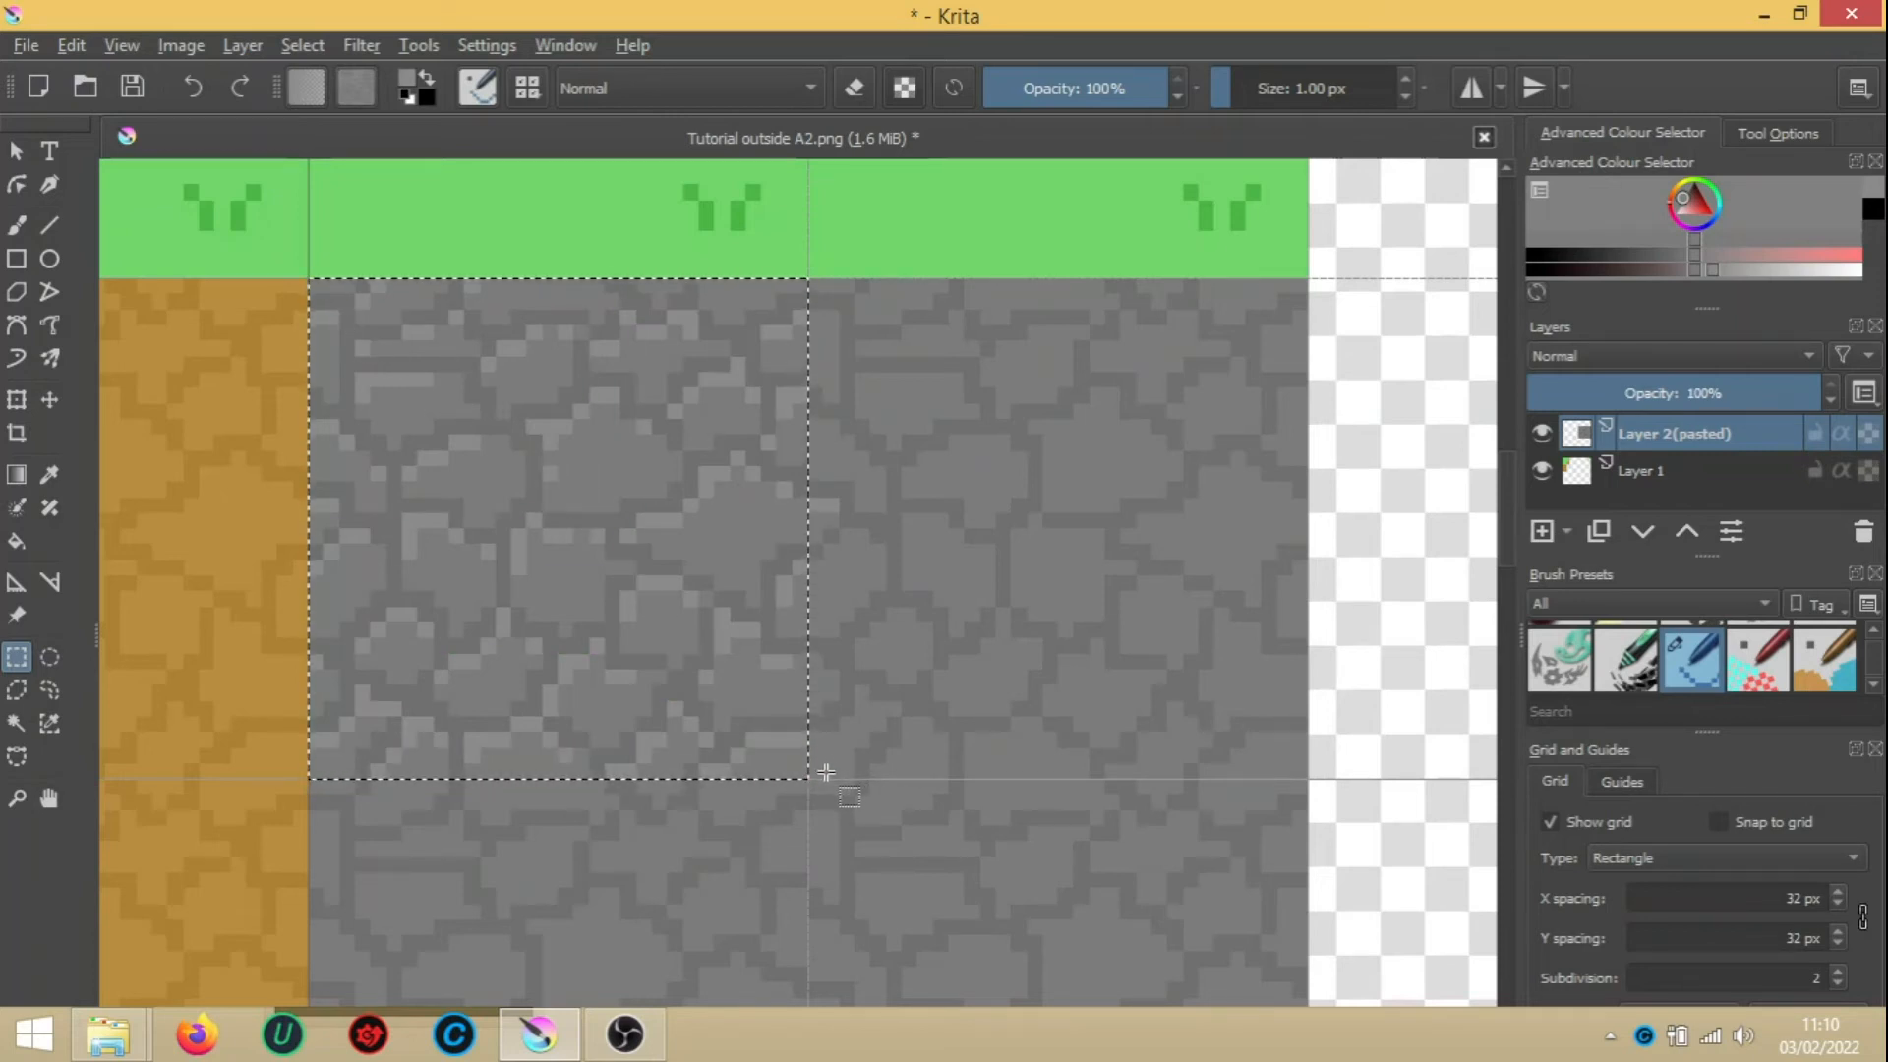
key("ctrl+e")
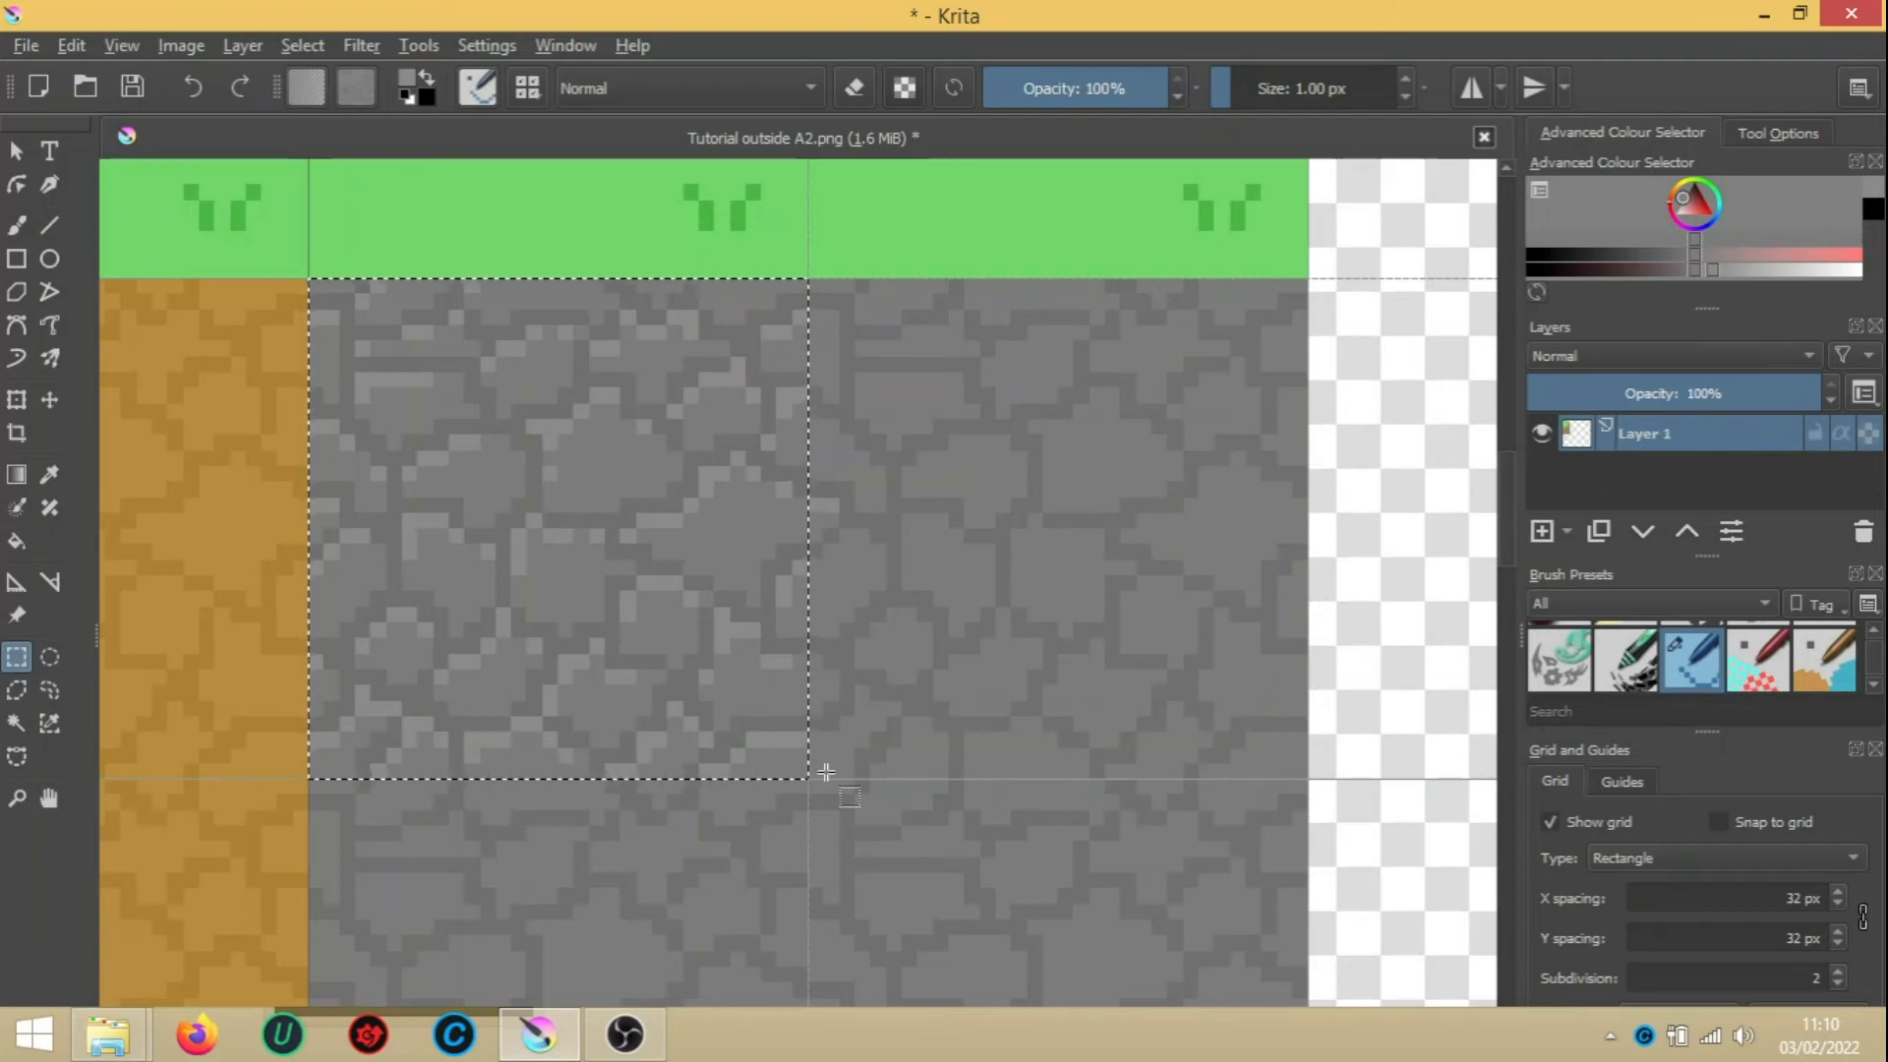
key("ctrl+c")
key("ctrl+v")
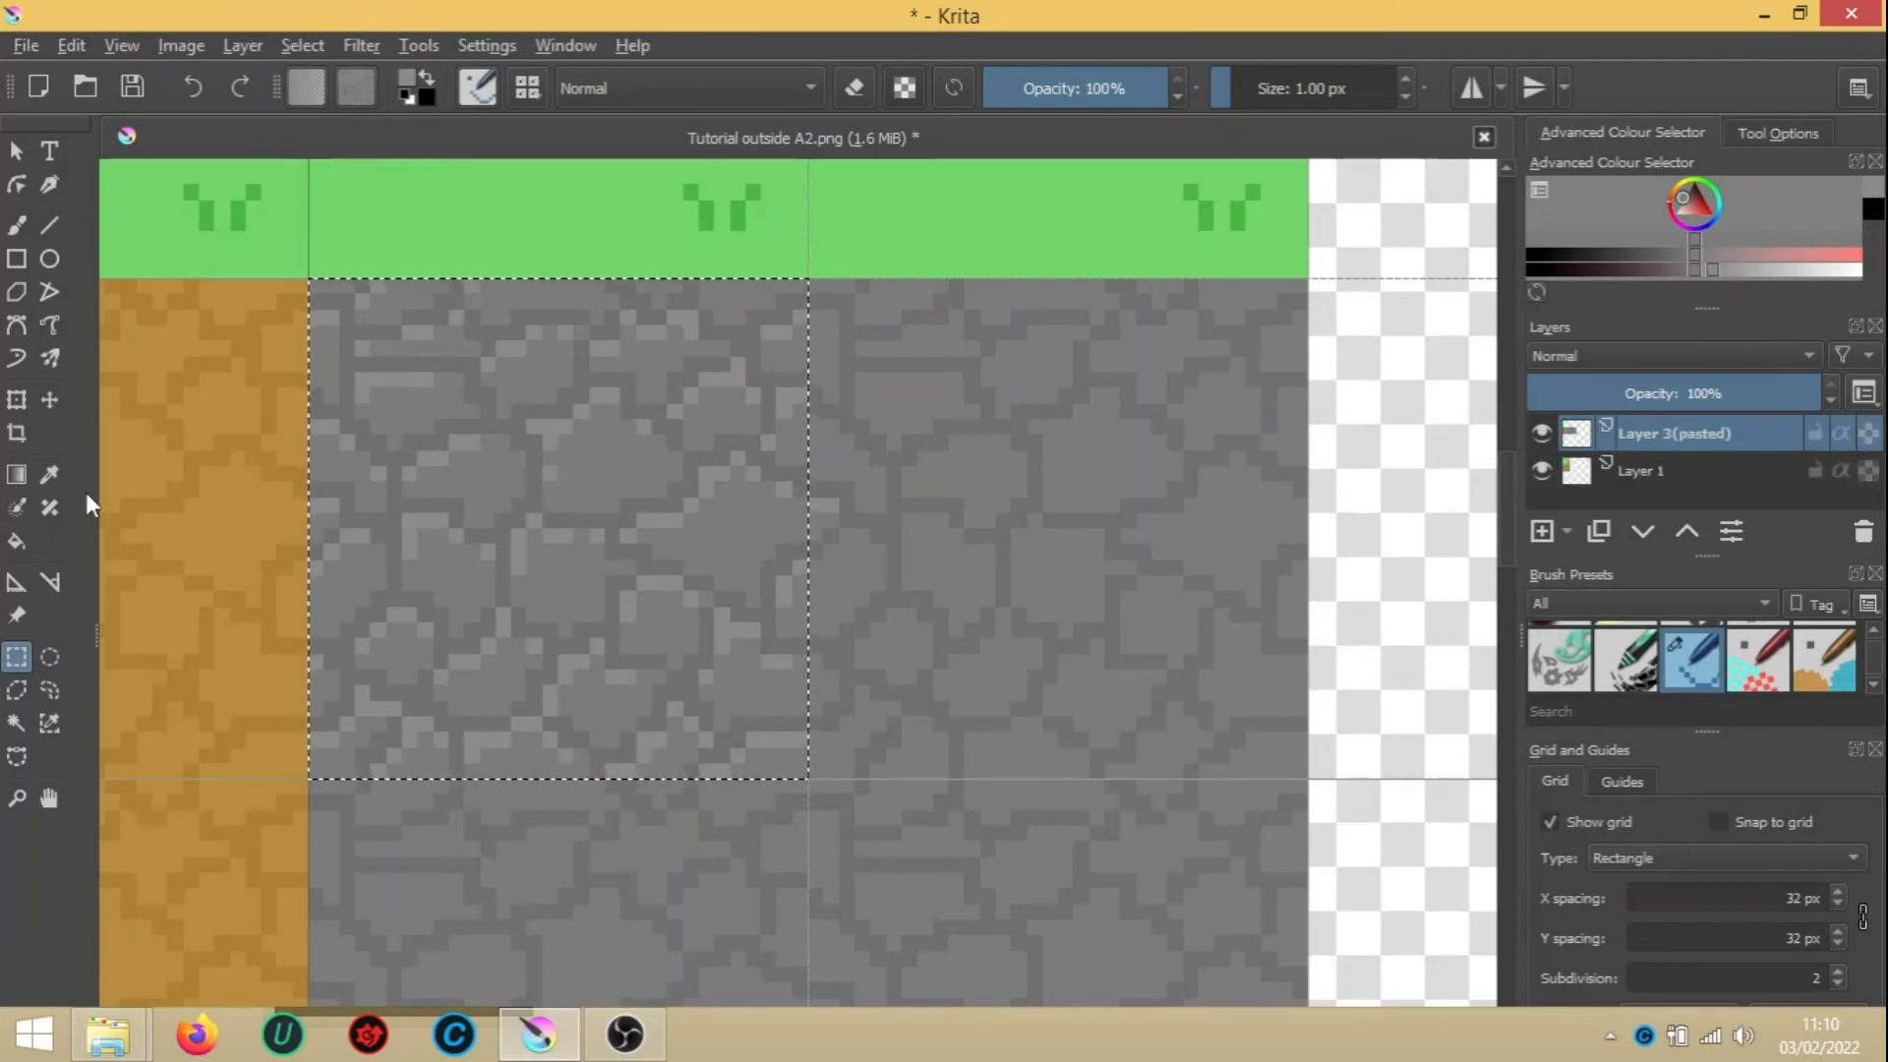
left_click(49, 399)
left_click_drag(536, 526, 1030, 530)
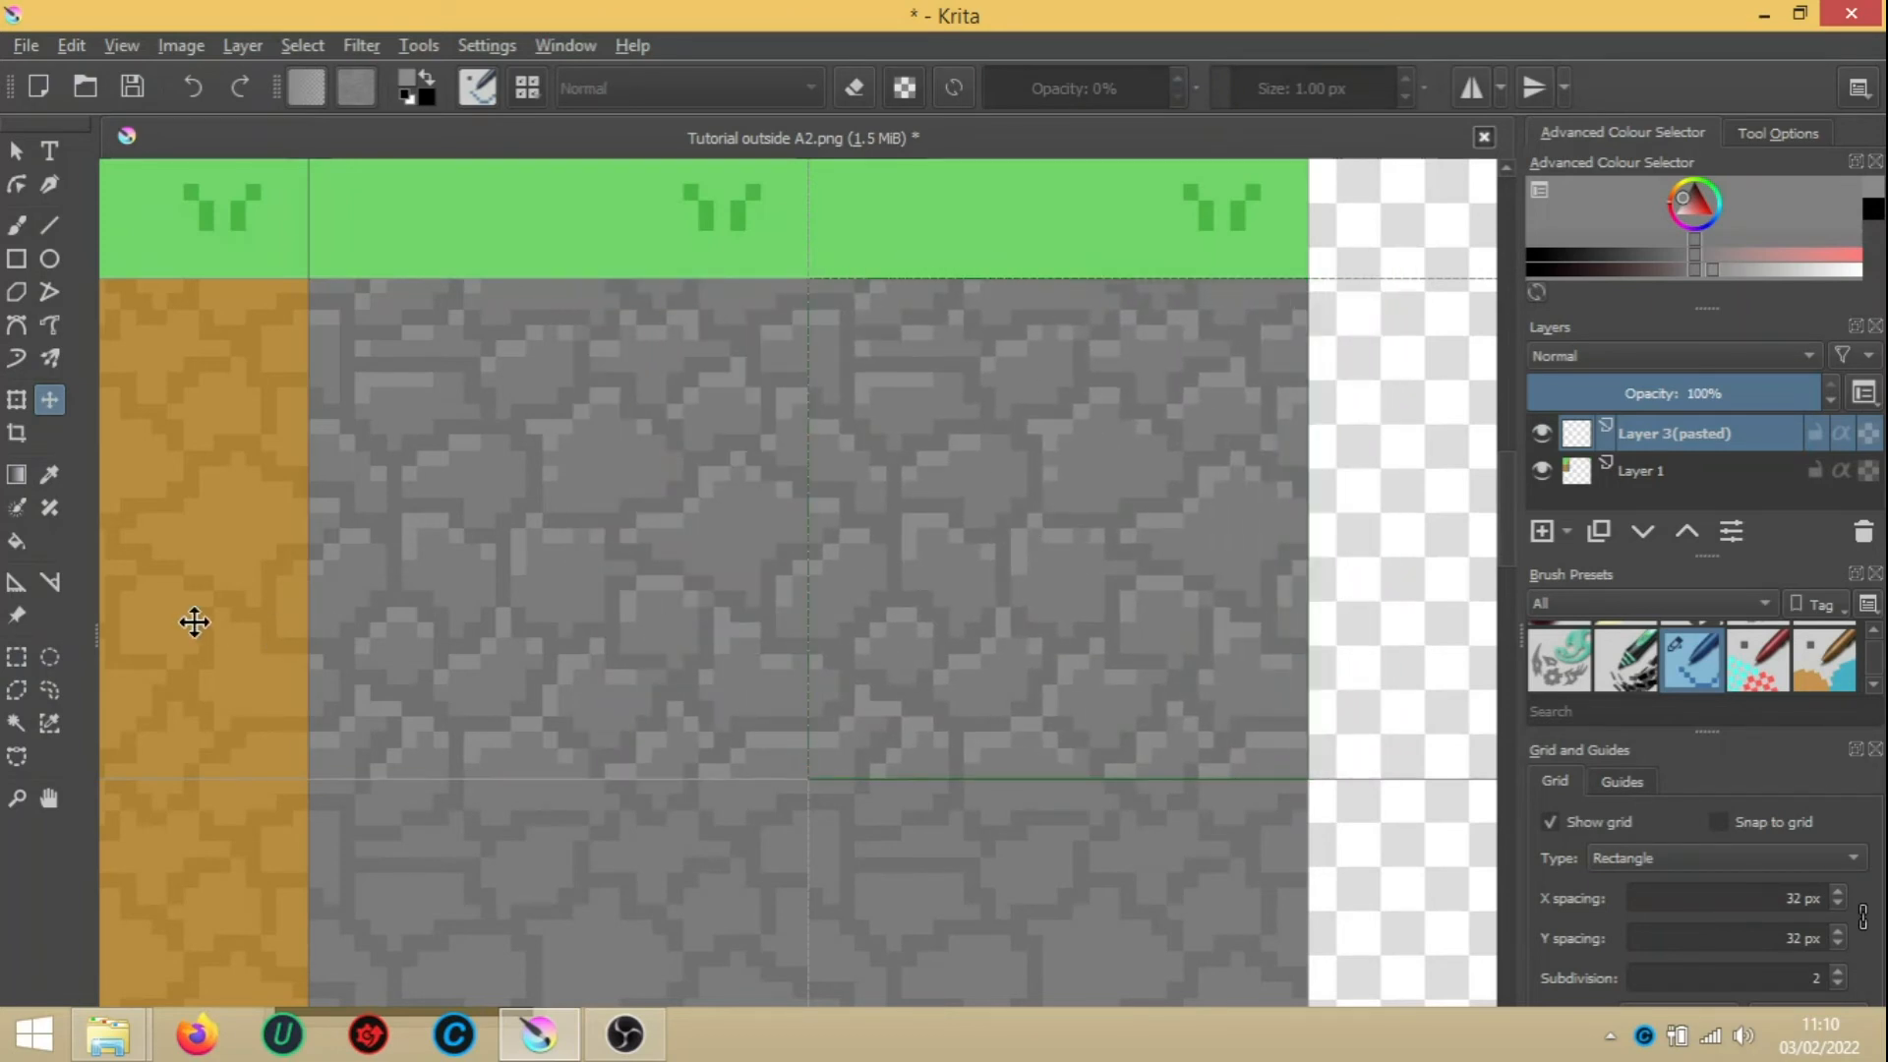
Merge the pasted tile down and copy the block's two highlighted upper tiles onto the plain grey tiles in the middle row
left_click(17, 656)
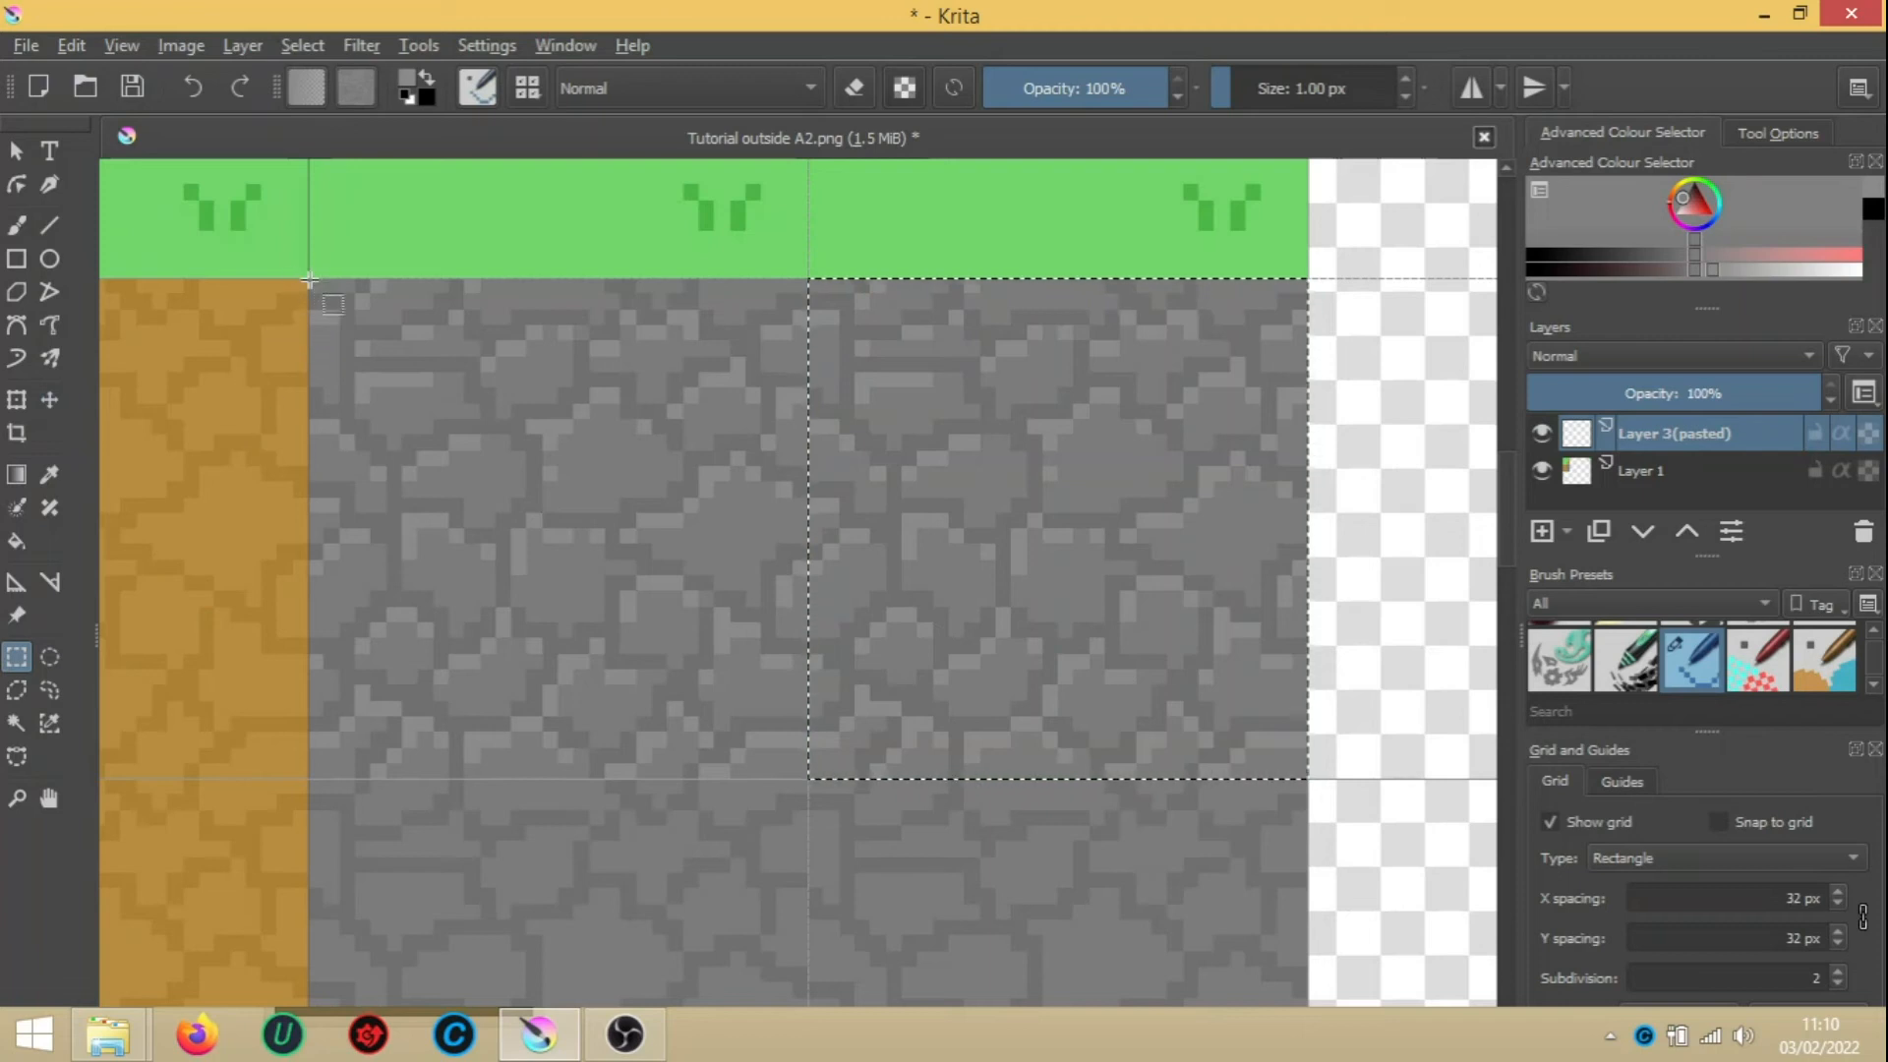
left_click_drag(333, 325, 1291, 777)
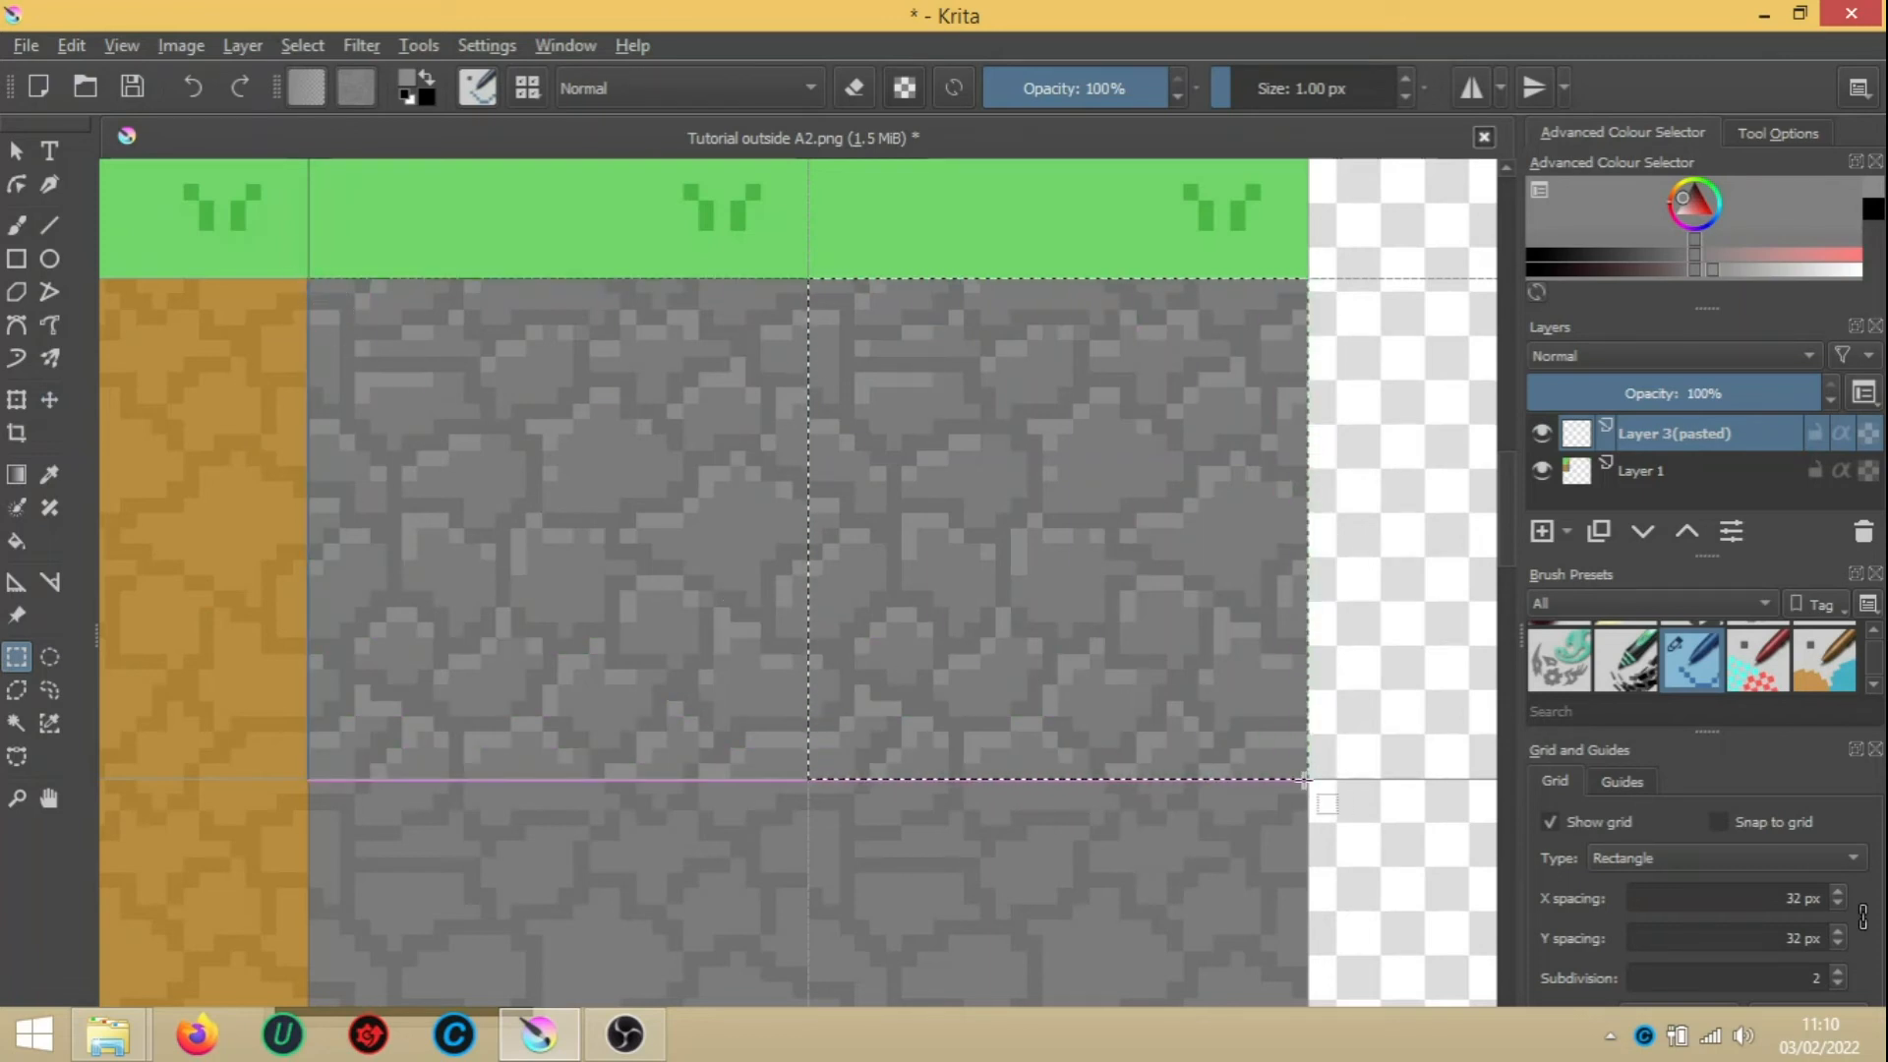
key("ctrl+e")
key("ctrl+c")
key("ctrl+v")
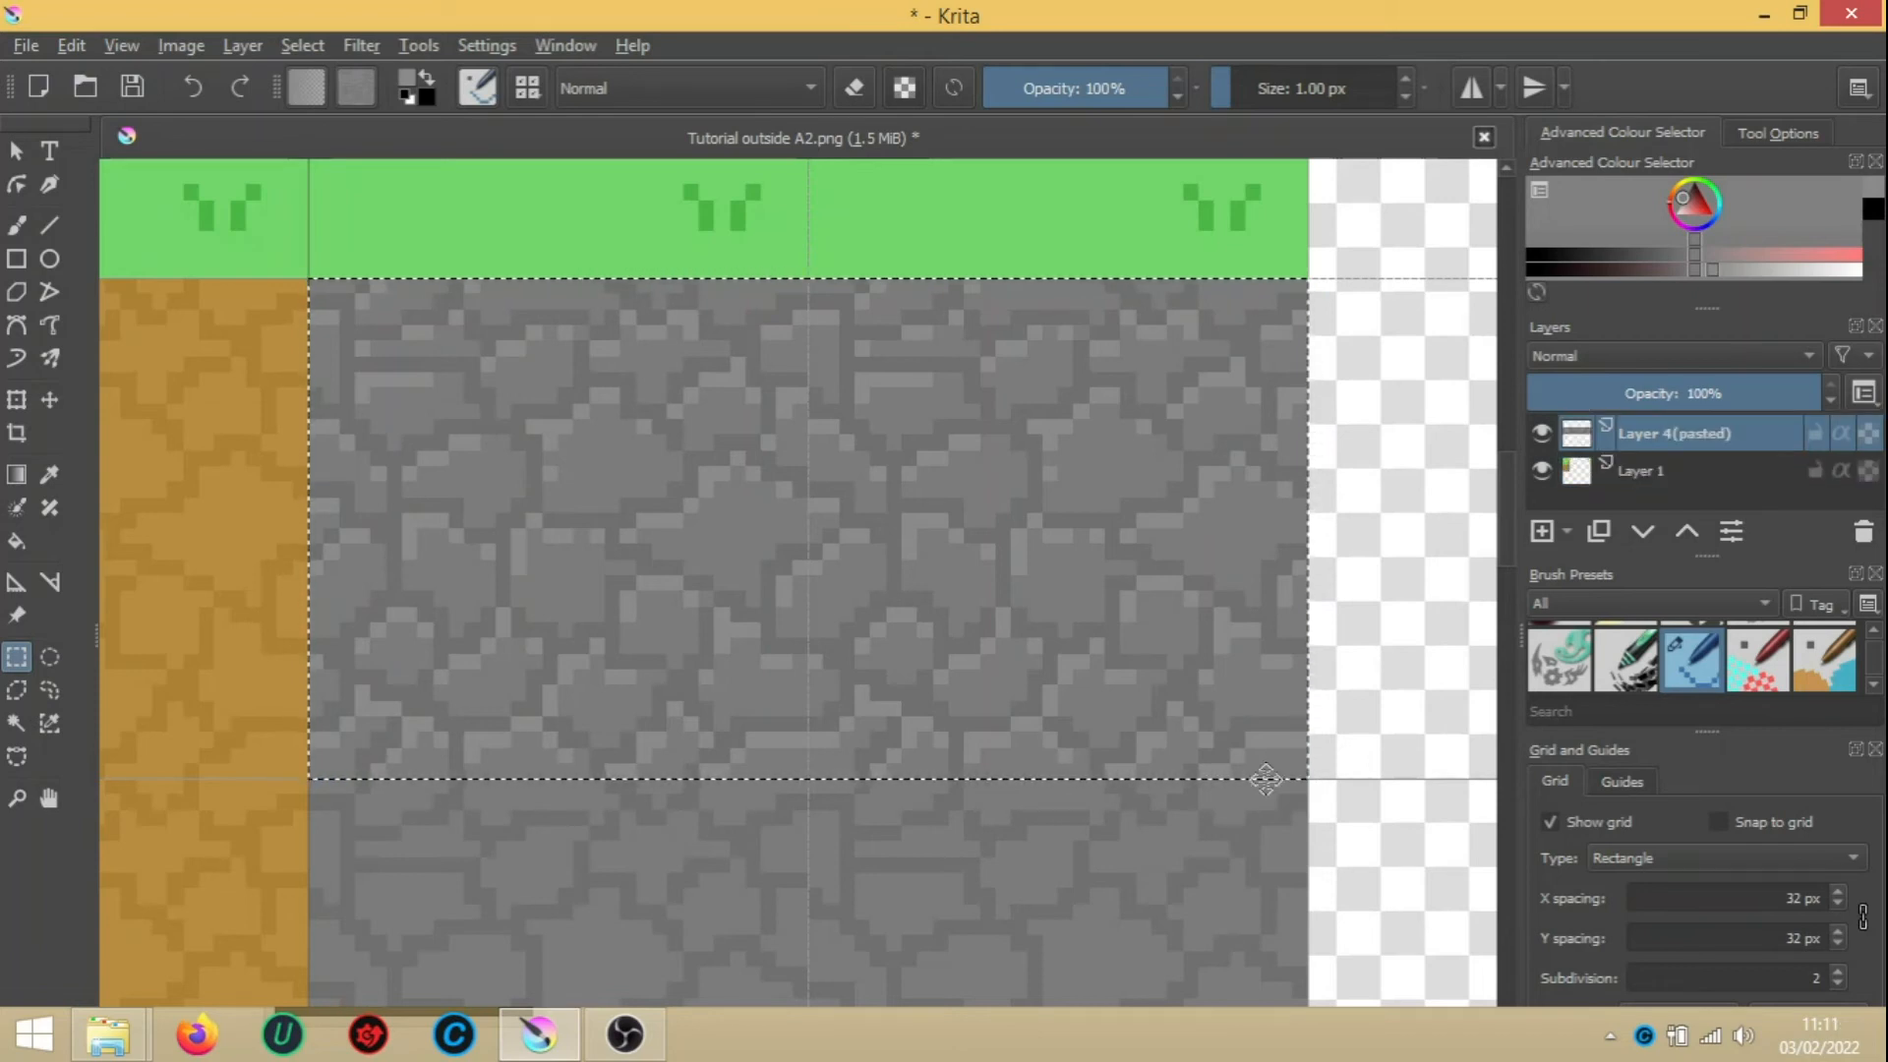
left_click(48, 798)
left_click_drag(695, 881, 696, 506)
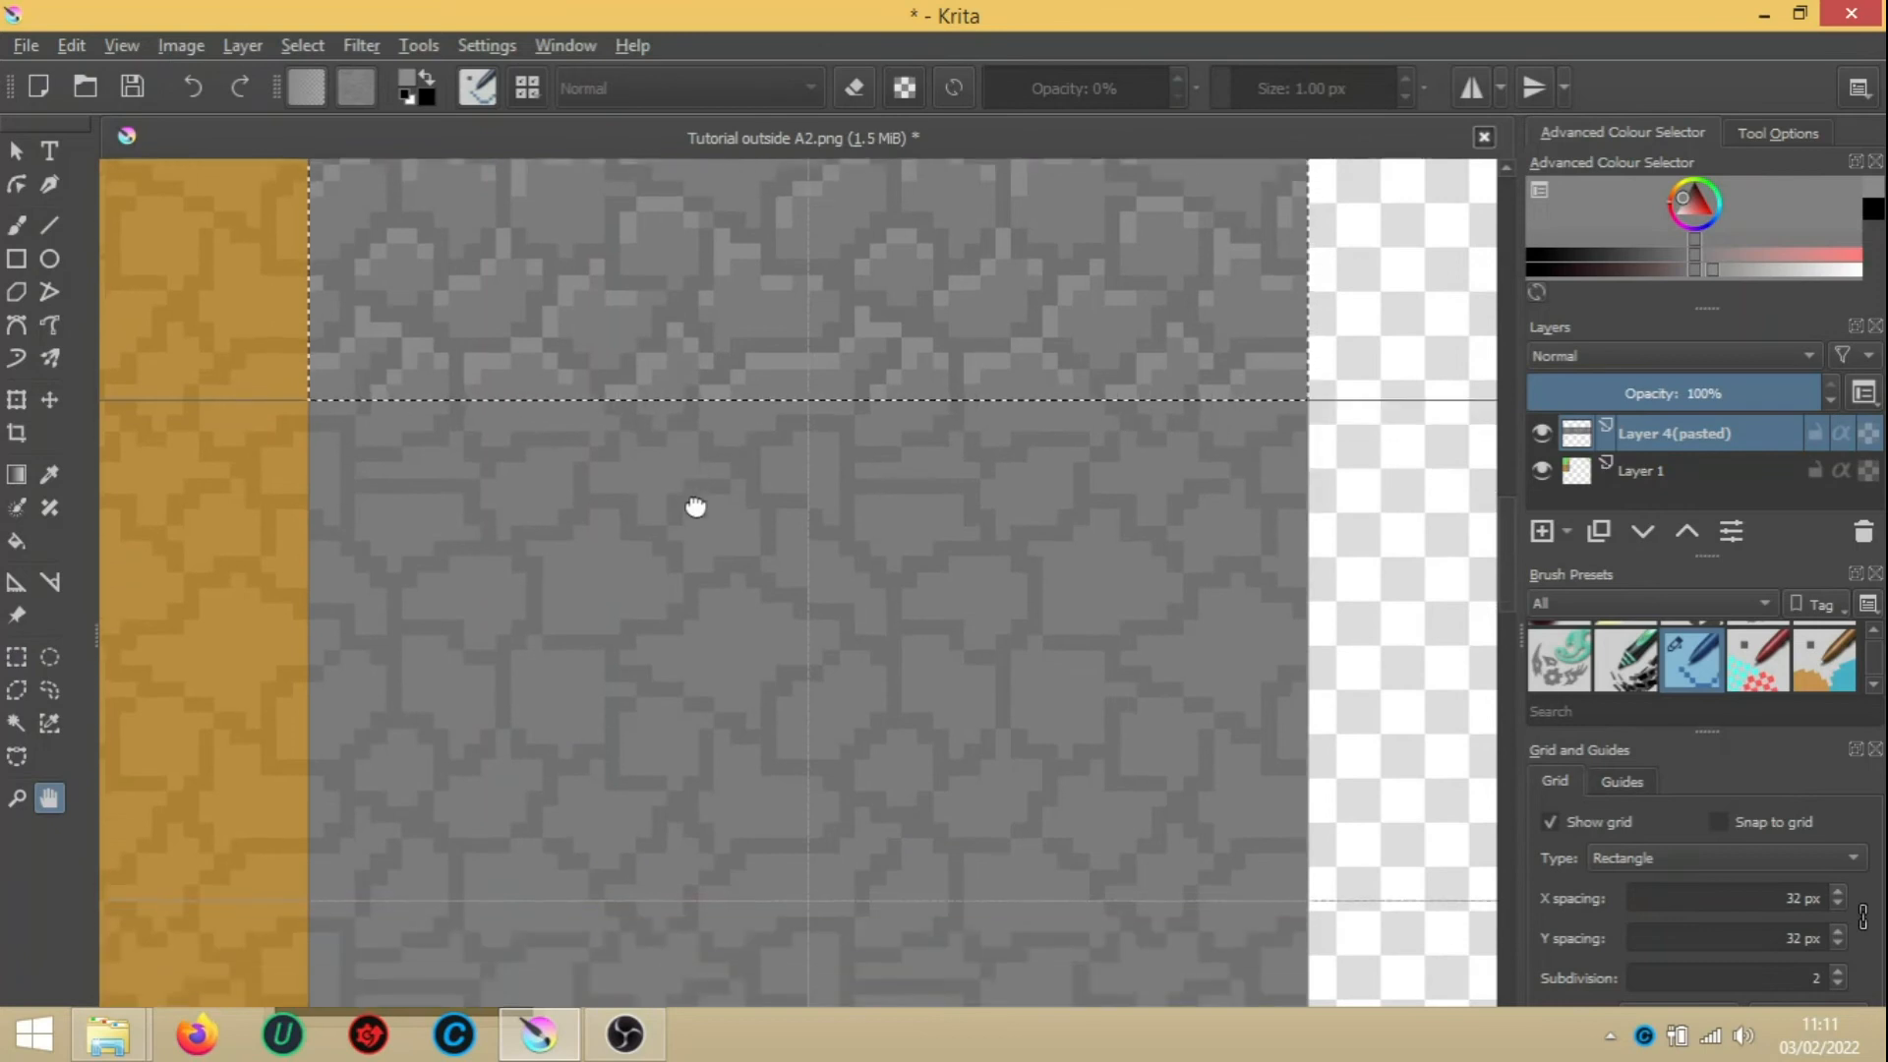
left_click(49, 399)
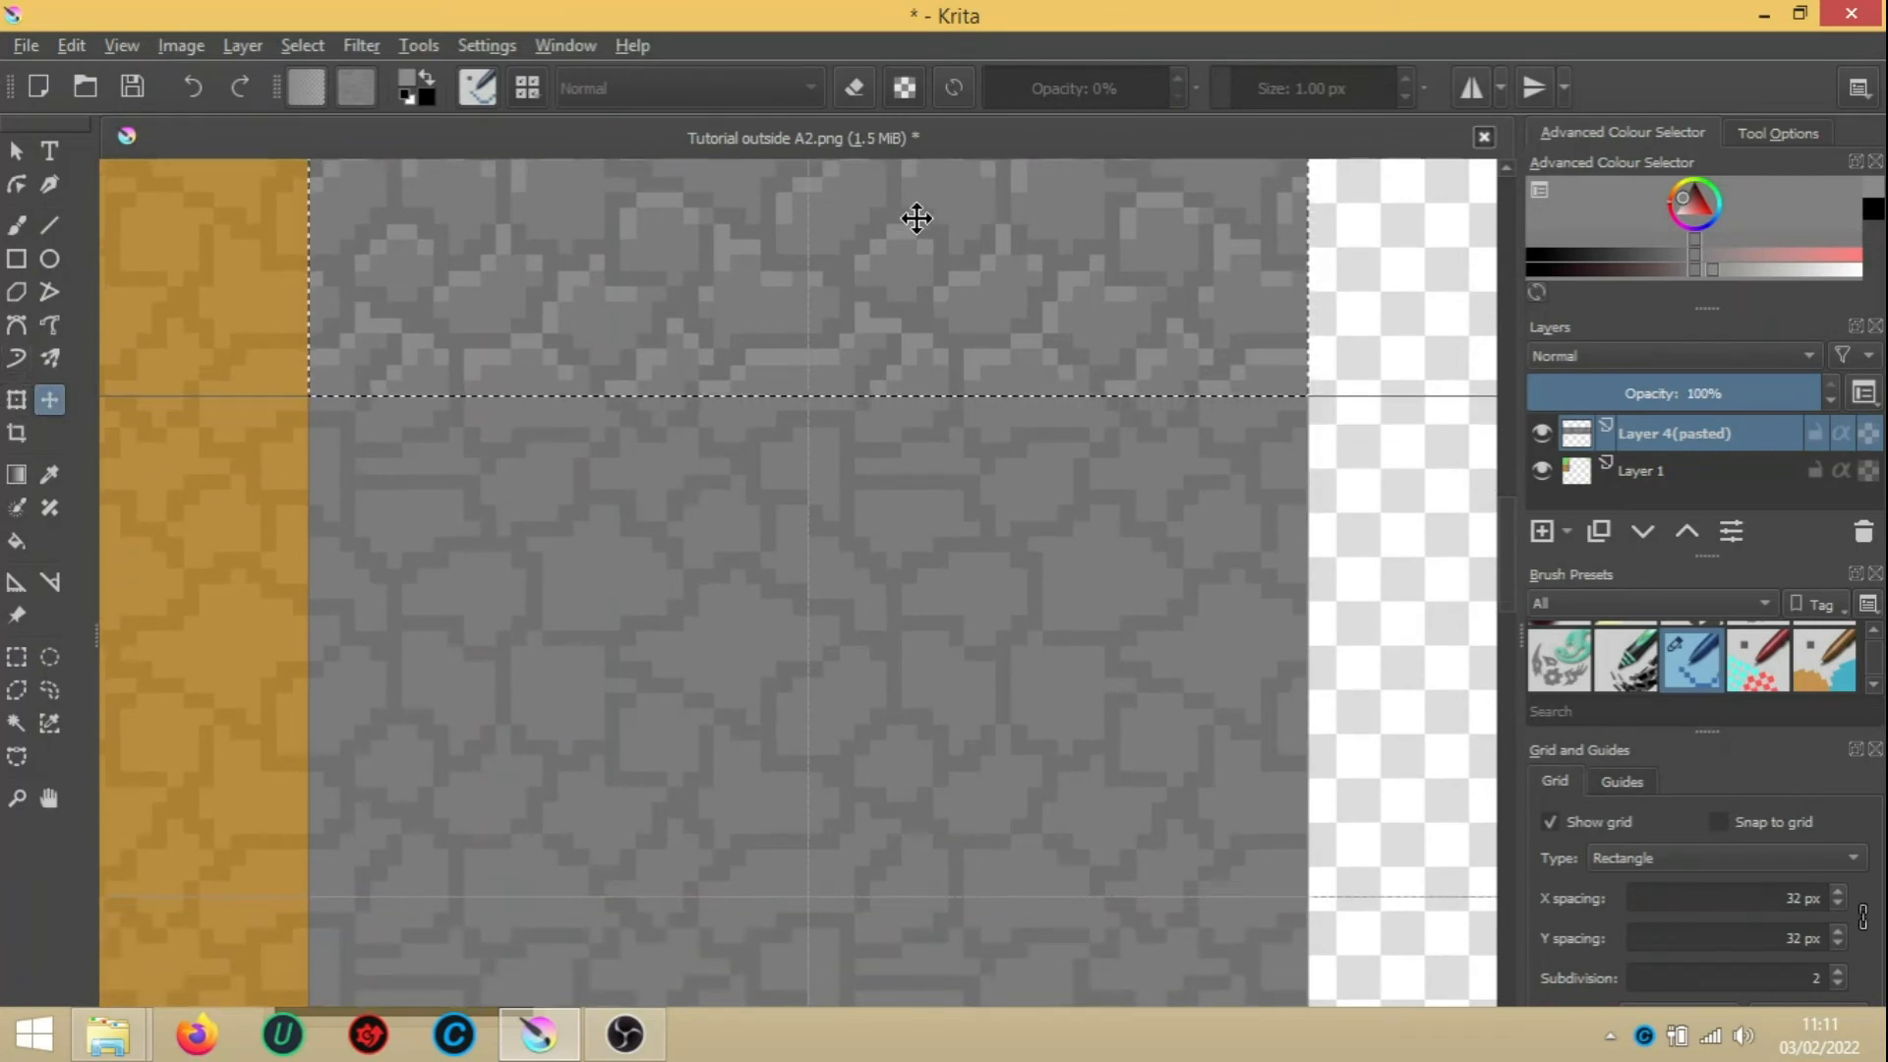
left_click_drag(787, 270, 781, 742)
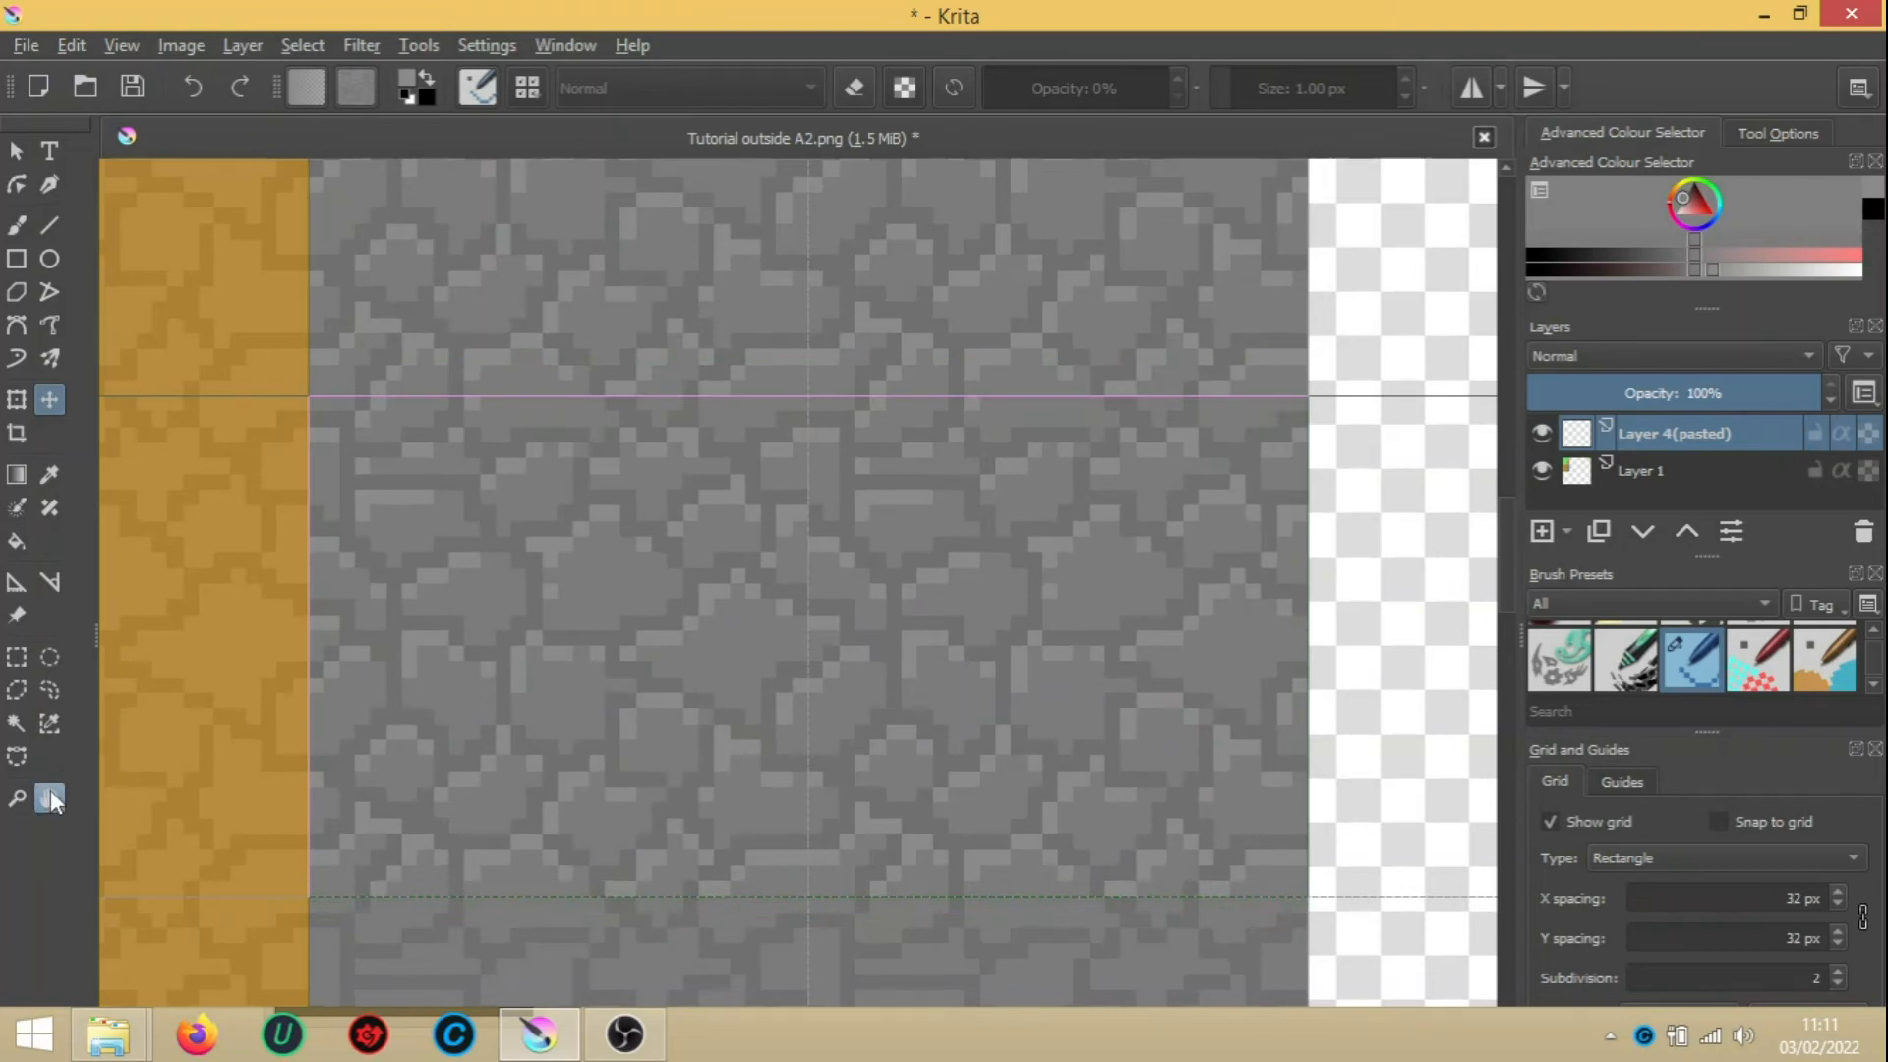
Merge the middle-row copy down, paste the highlighted tile pair again onto the block's lowest row, and clear the selection
left_click(51, 797)
left_click_drag(653, 838, 661, 364)
key("ctrl+e")
key("ctrl+v")
left_click_drag(862, 312, 868, 805)
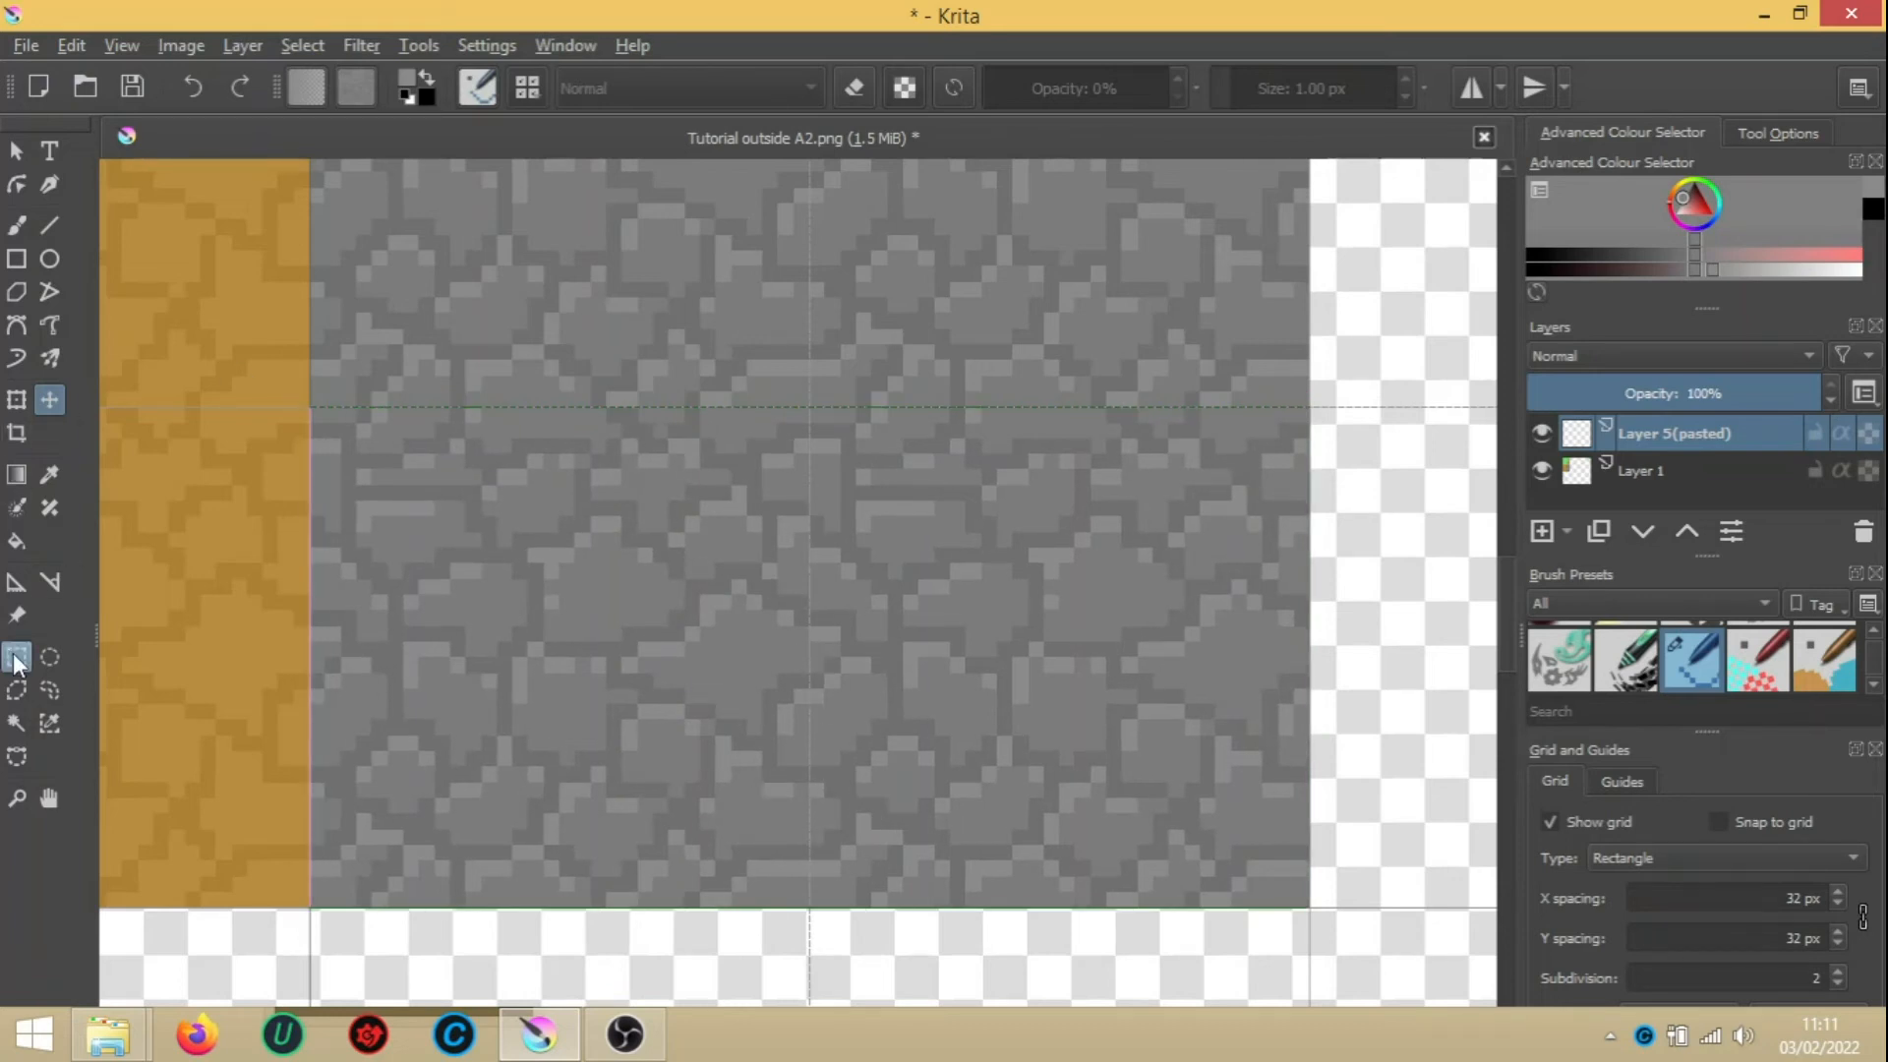
left_click(17, 659)
left_click(1426, 561)
Examine the whole tileset at a smaller scale, comparing the grey stone block with the dirt and grass blocks
left_click(49, 798)
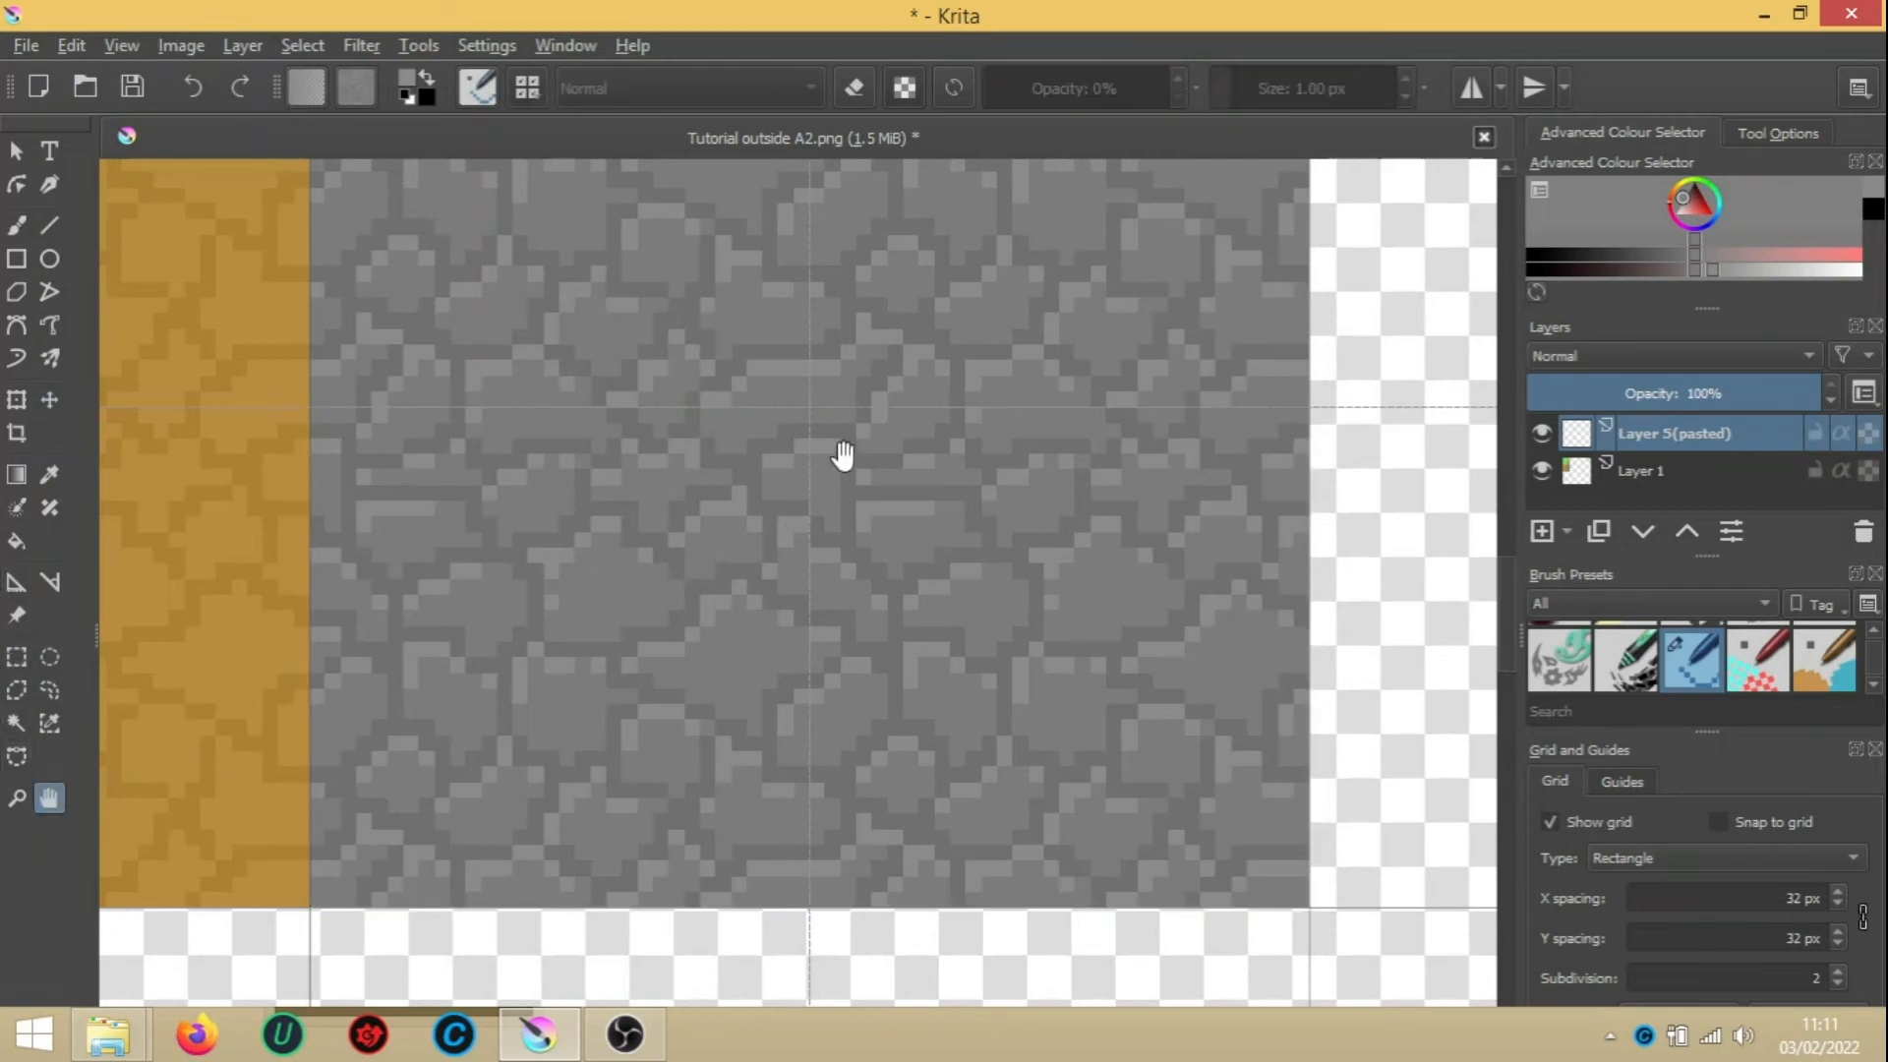
left_click_drag(864, 459, 840, 812)
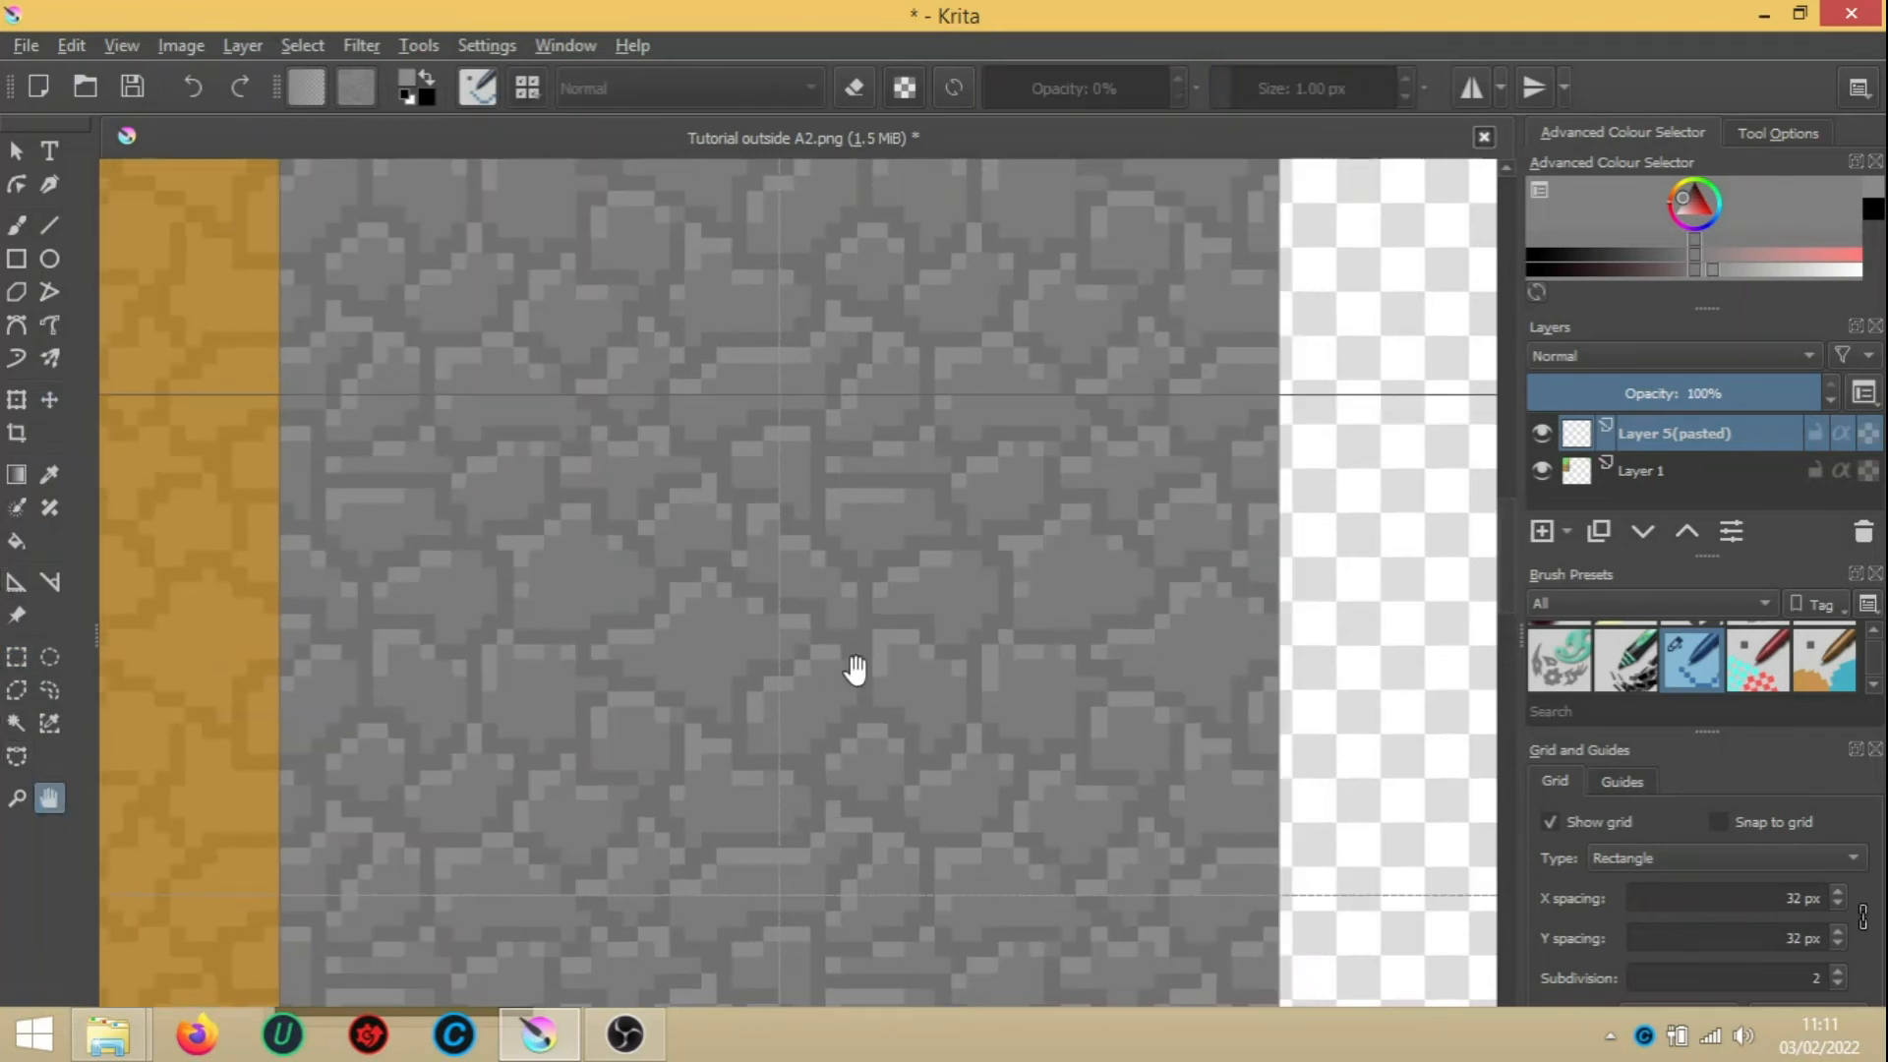
left_click_drag(864, 321, 864, 754)
left_click_drag(973, 537, 311, 539)
left_click_drag(1425, 532, 1367, 548)
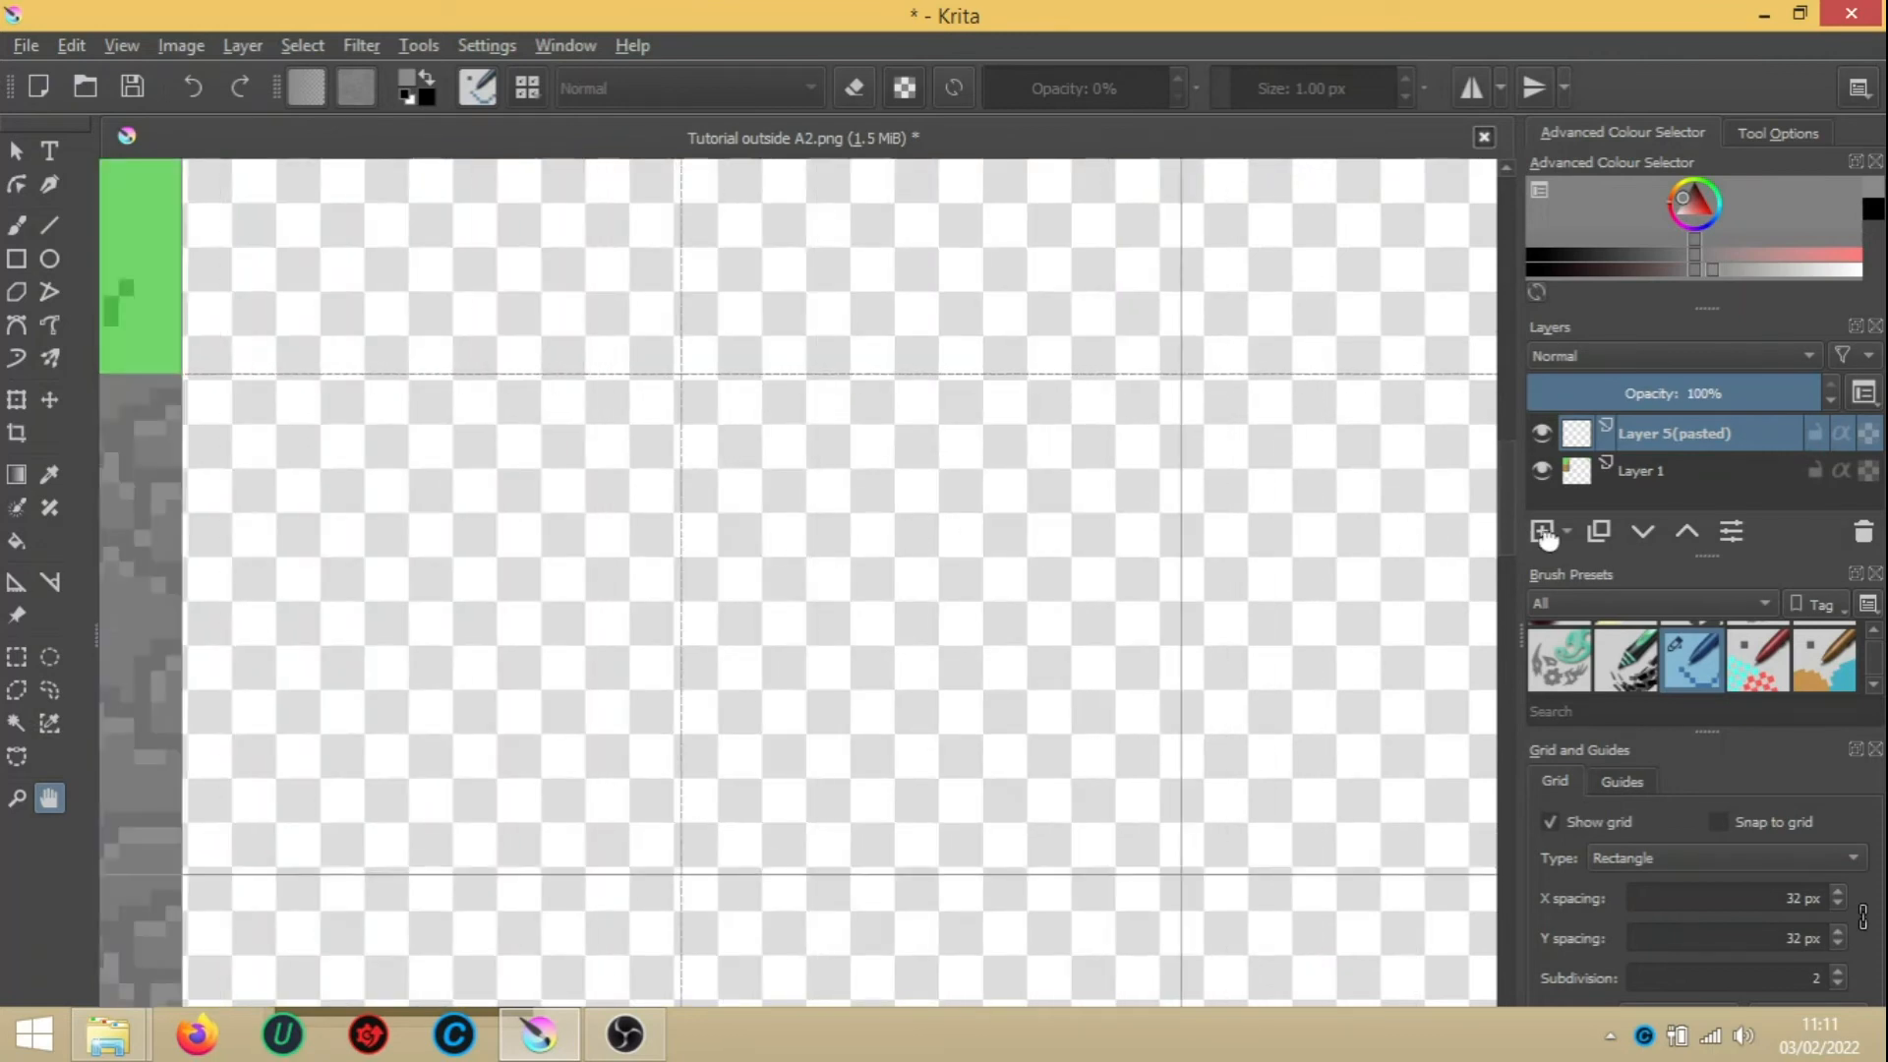
left_click_drag(1549, 537, 1737, 529)
left_click(16, 797)
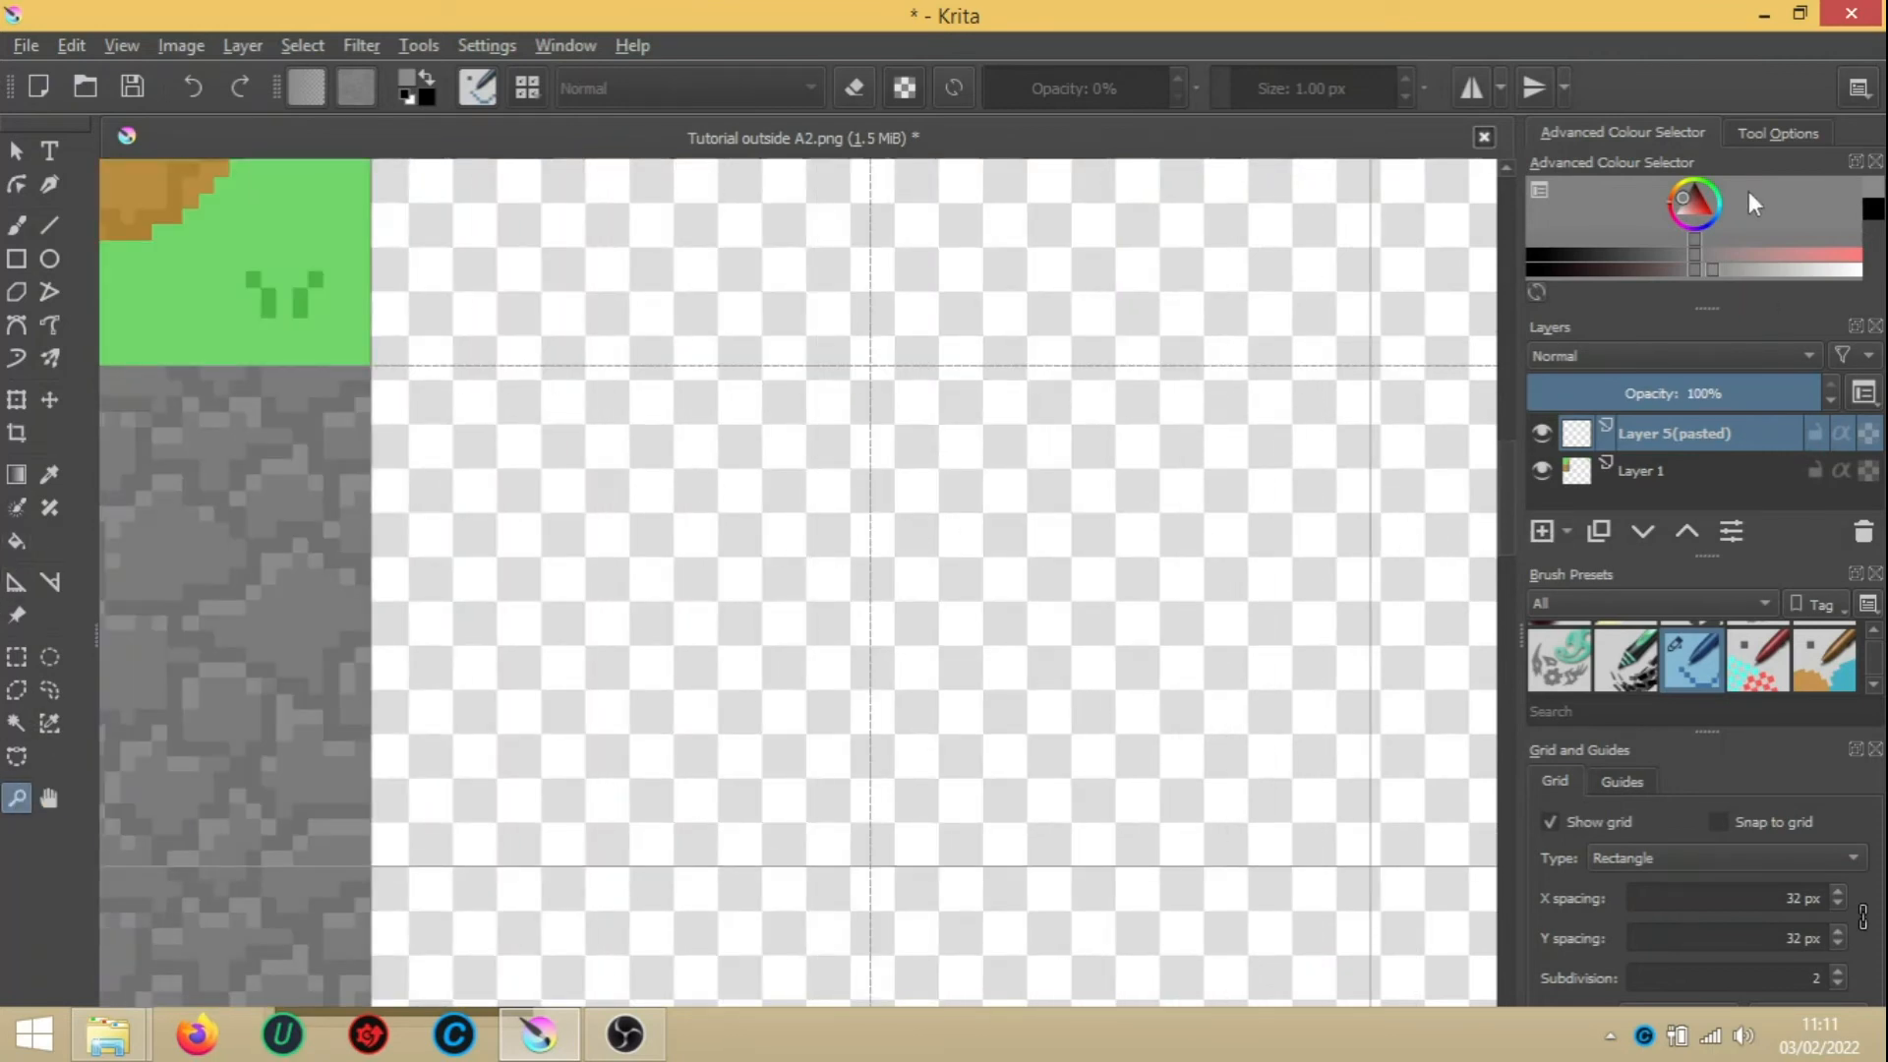
left_click(1795, 136)
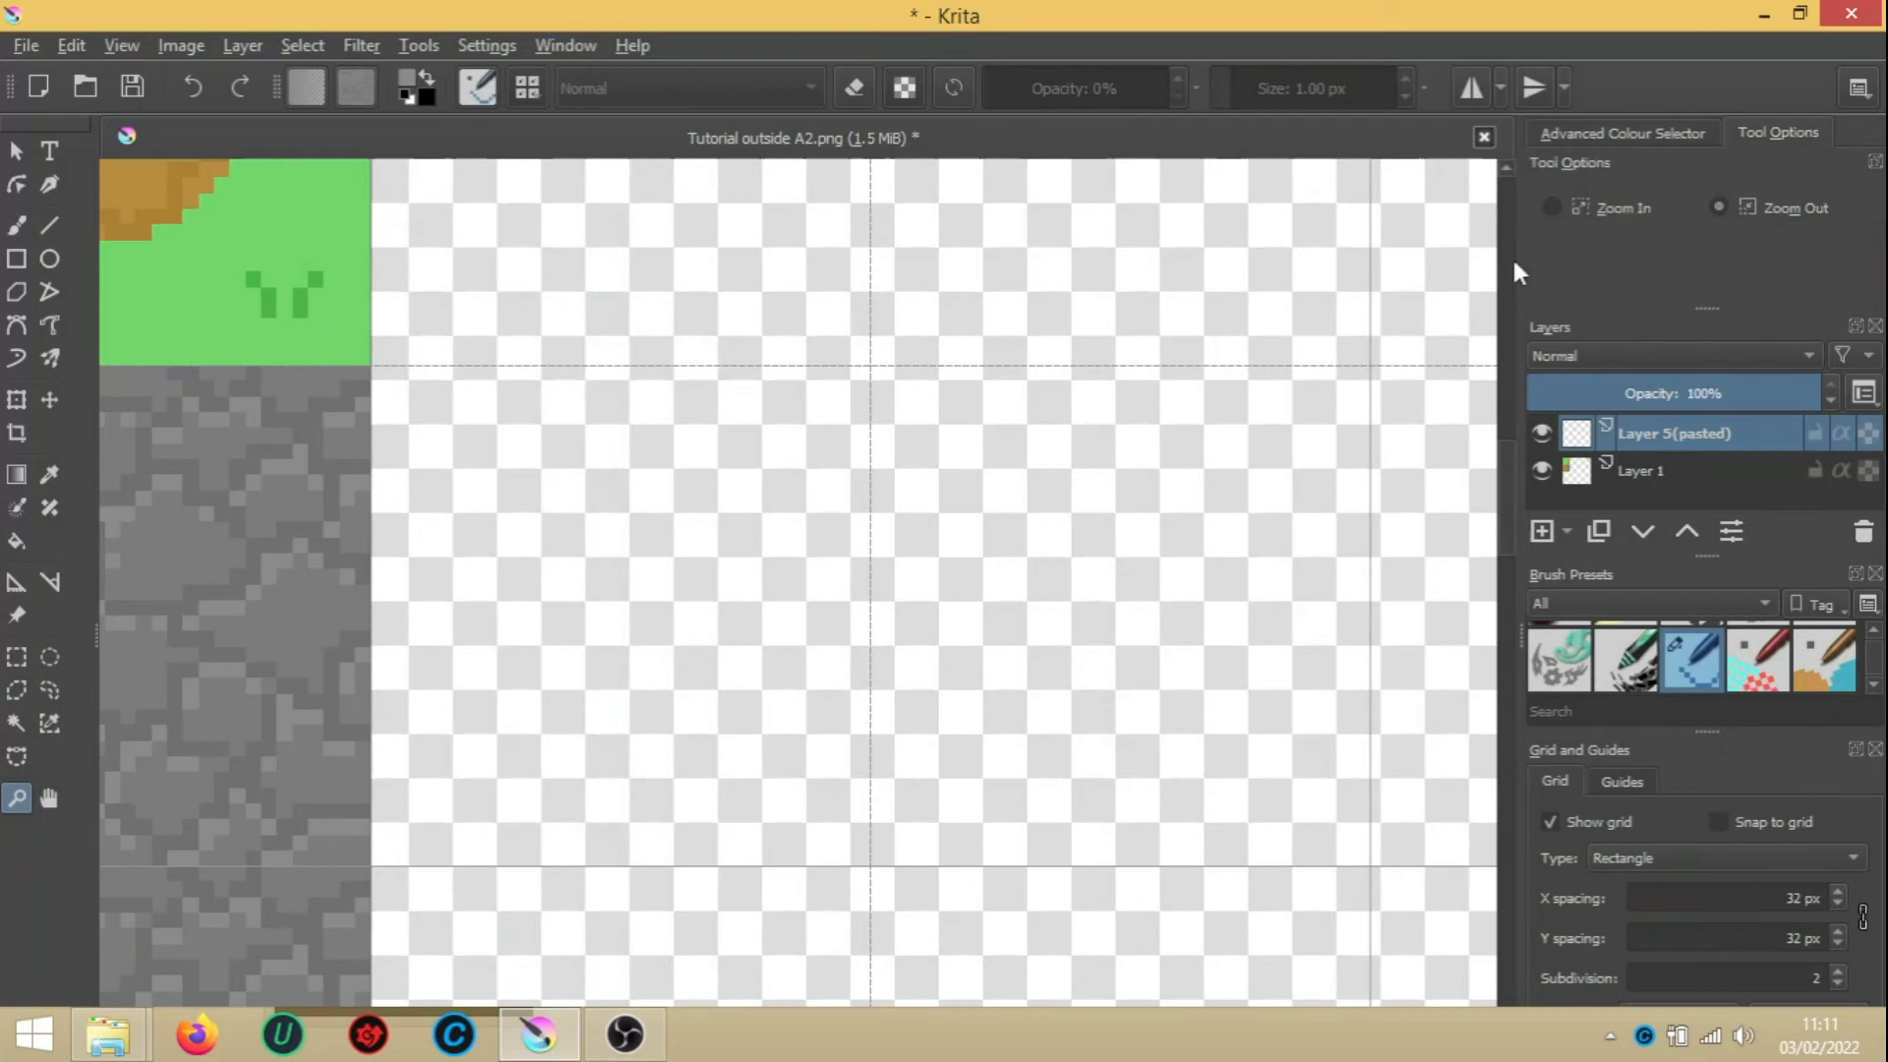
scroll(853, 458, "down", 5)
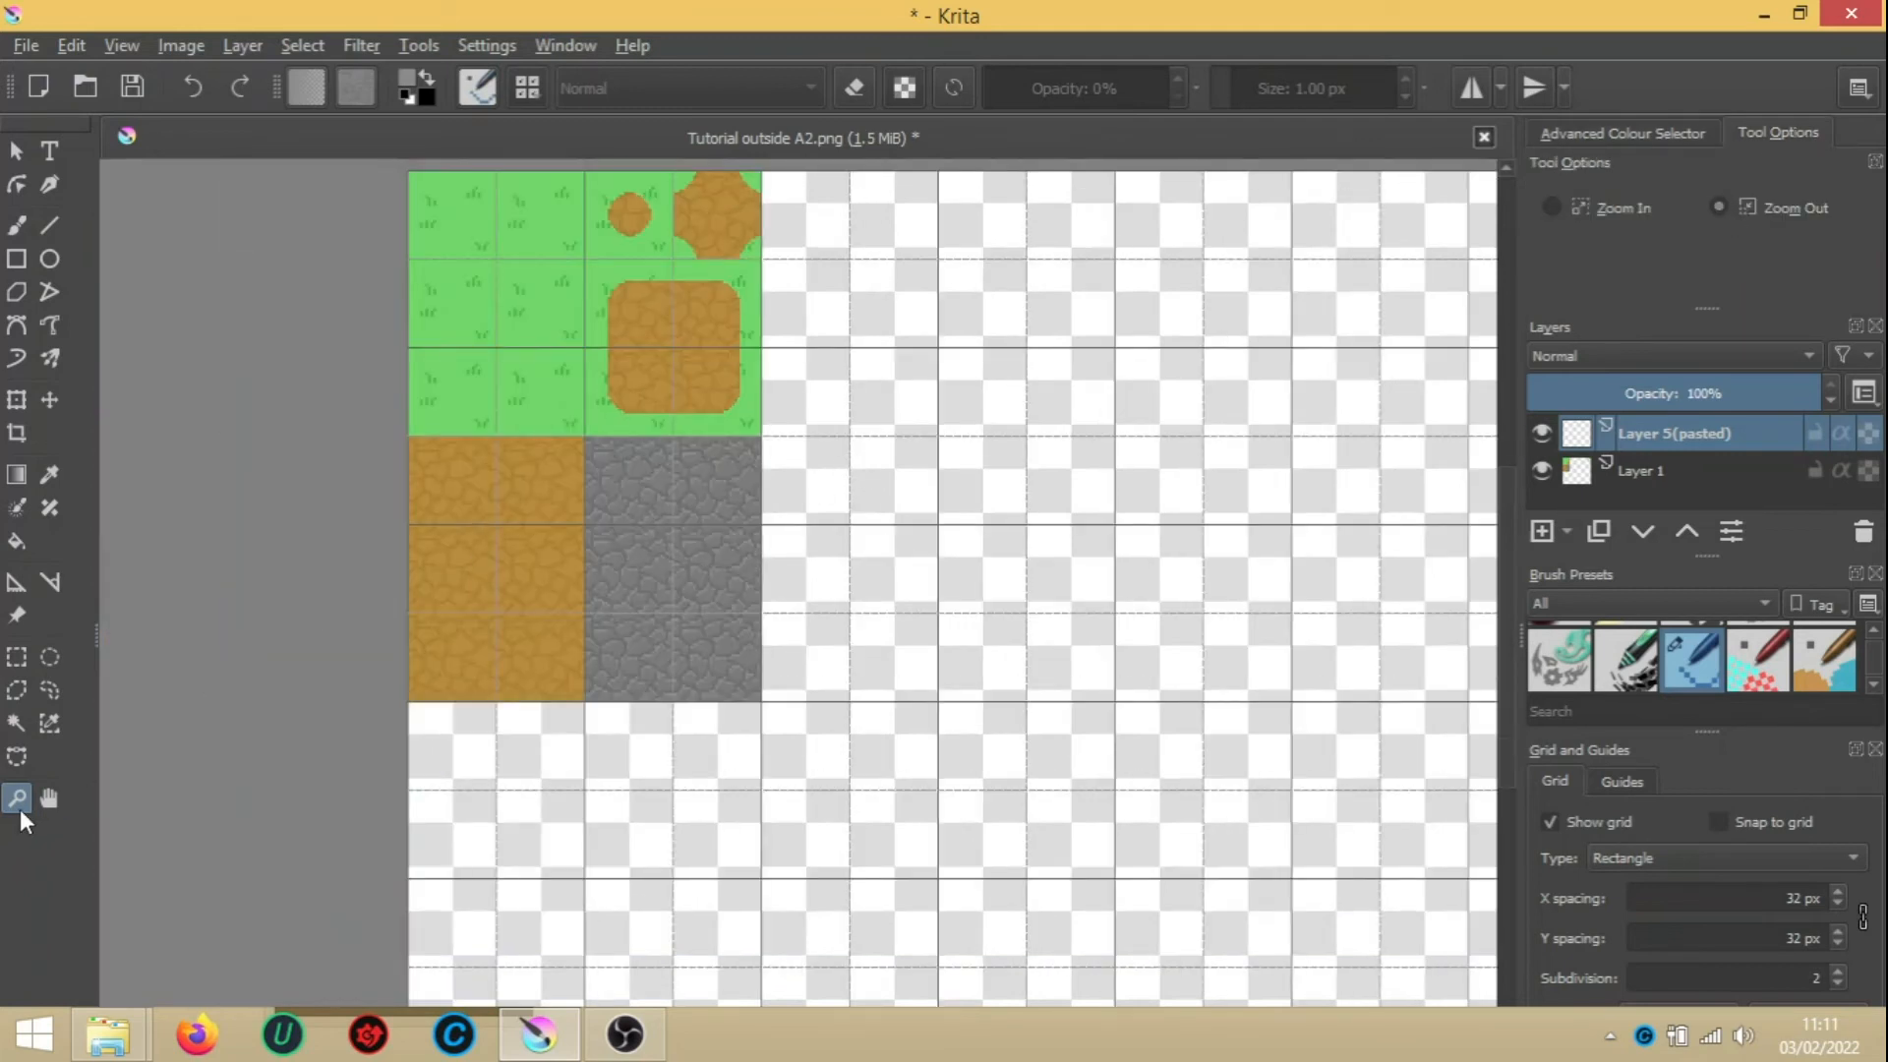
left_click(43, 798)
left_click_drag(1318, 463, 1142, 510)
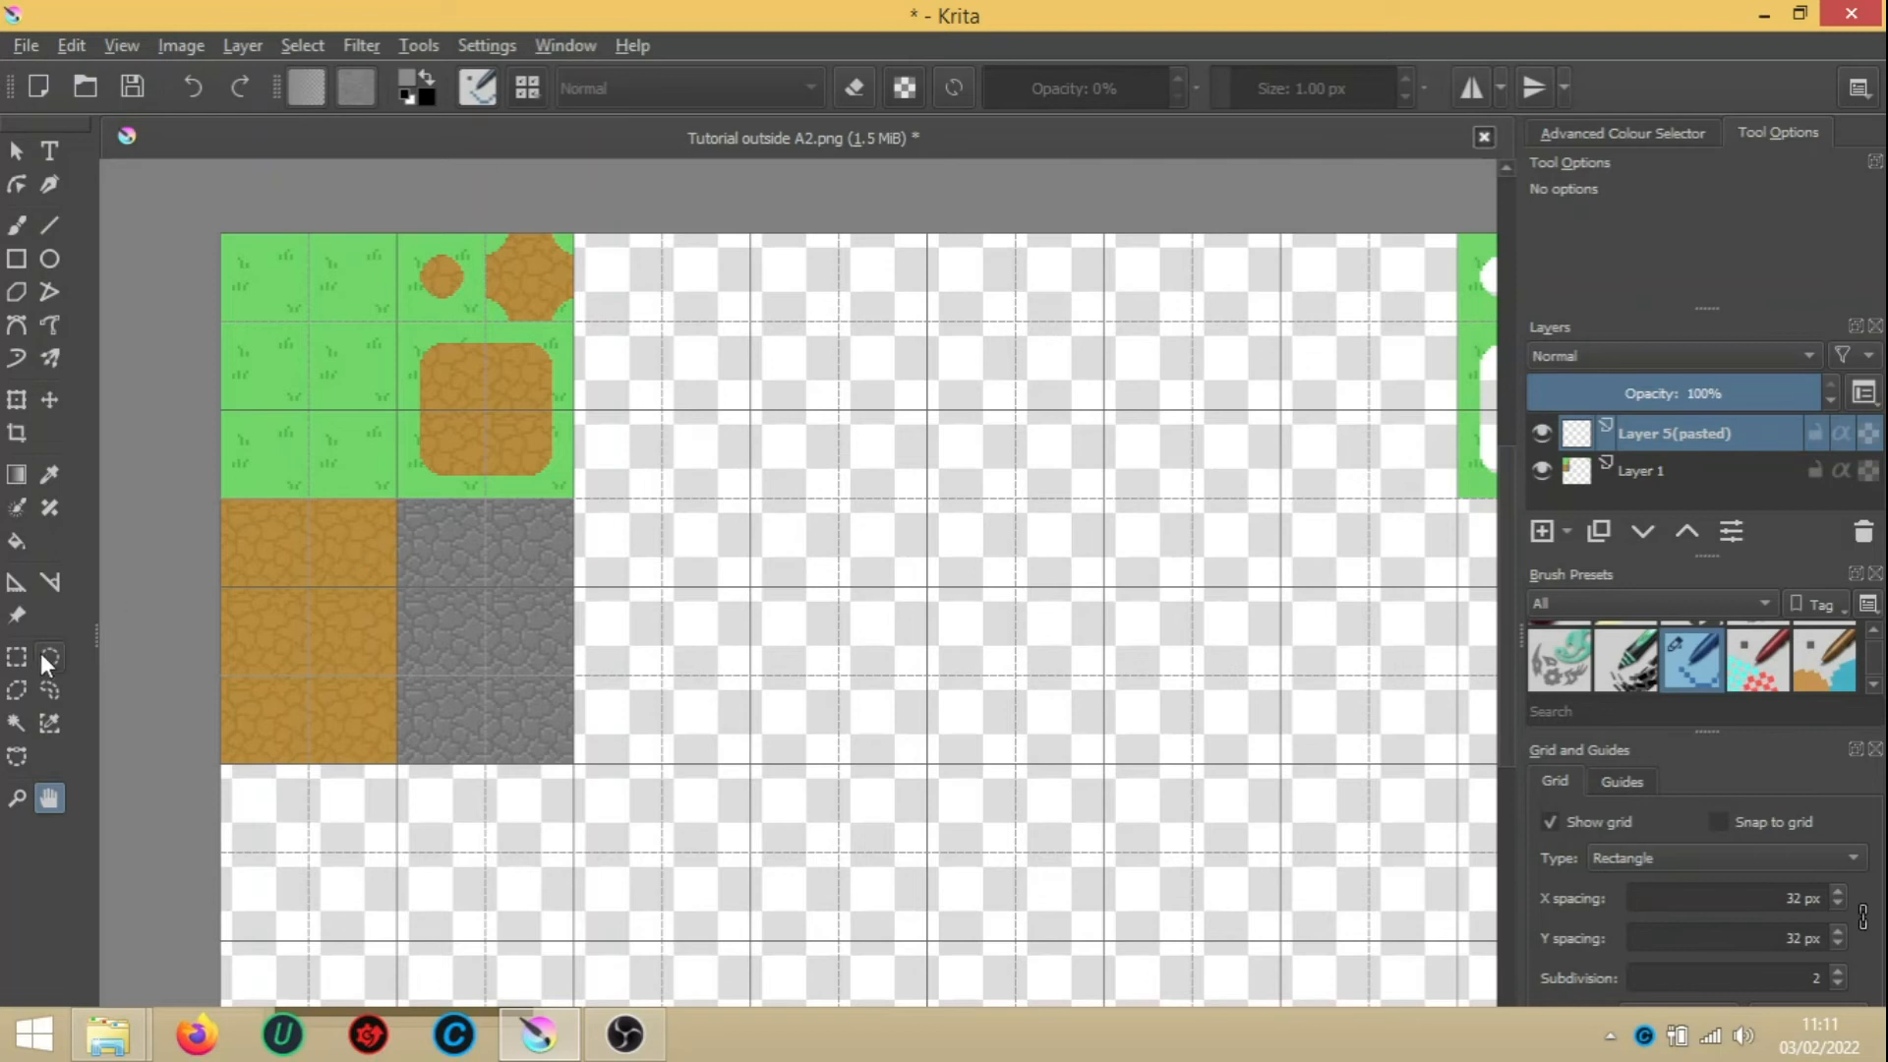
Select the entire grey stone block, two tiles wide and three high, merge its layer down, and paste a copy of it
left_click(15, 798)
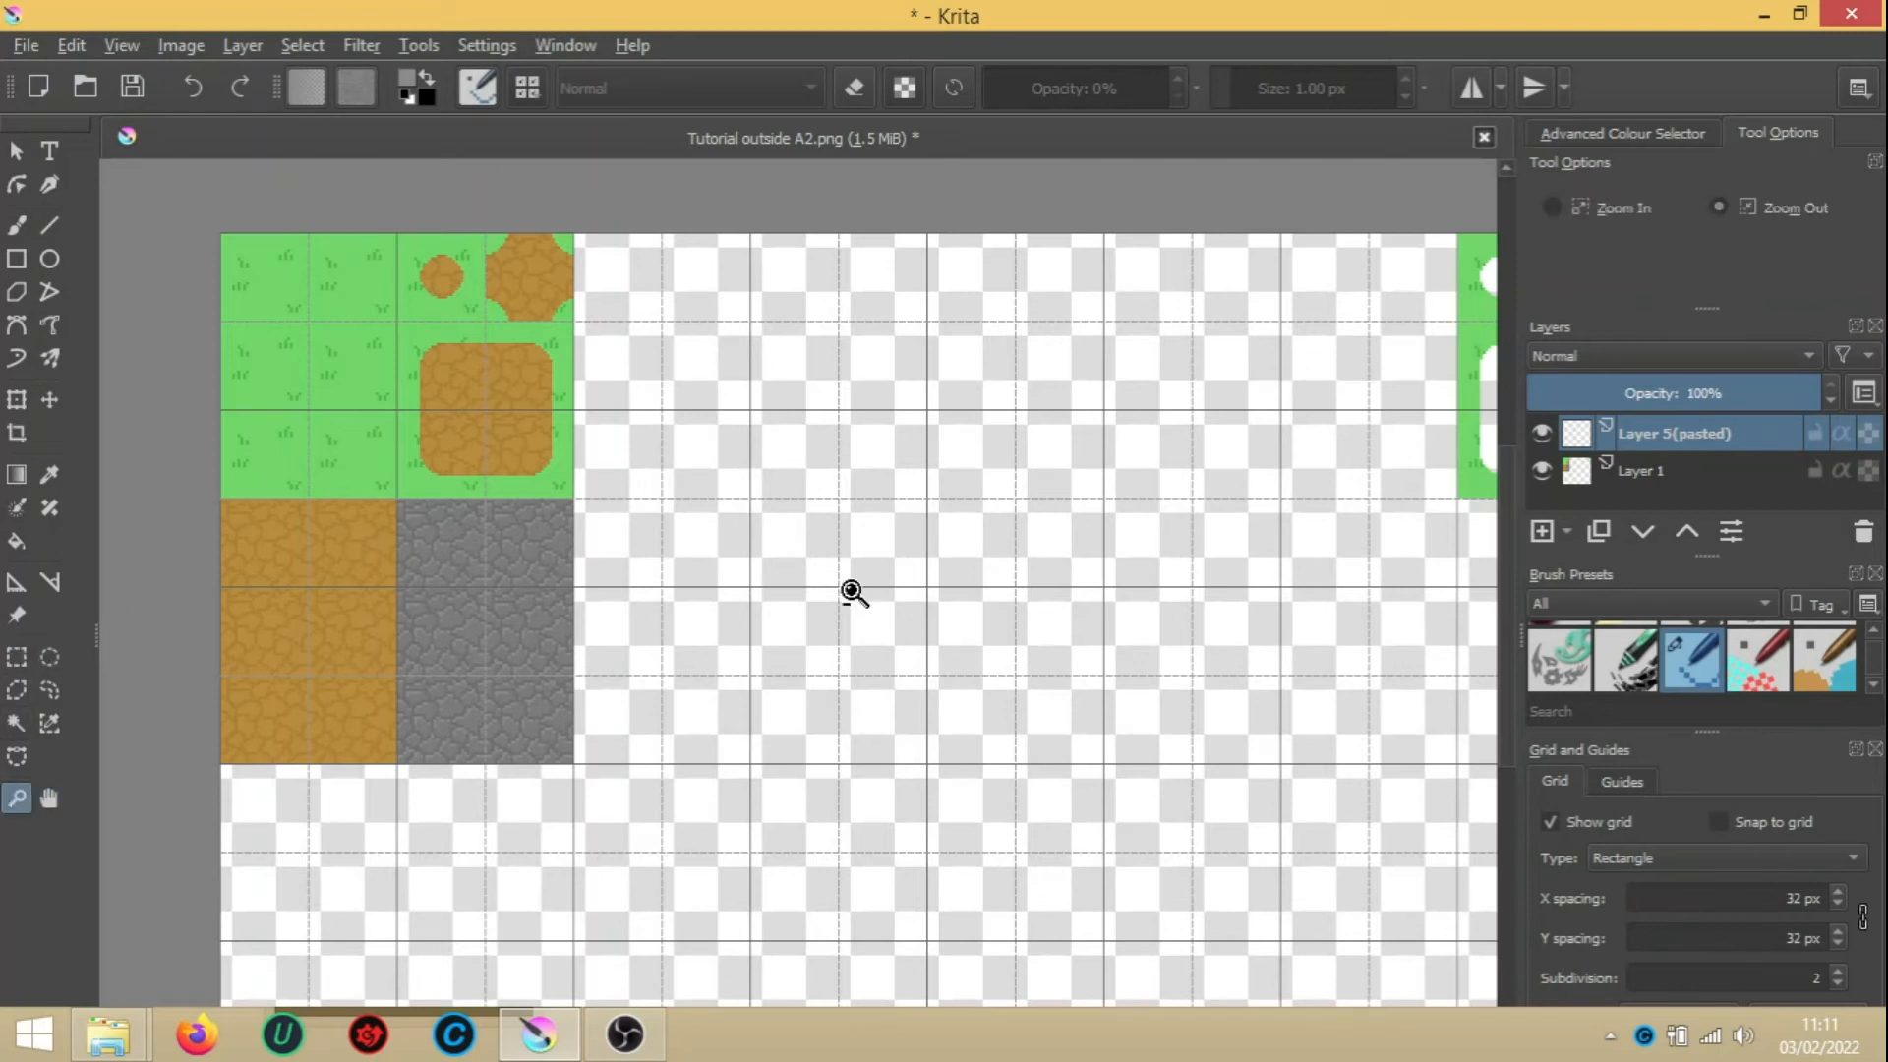
left_click(1570, 202)
left_click(524, 668)
left_click(16, 657)
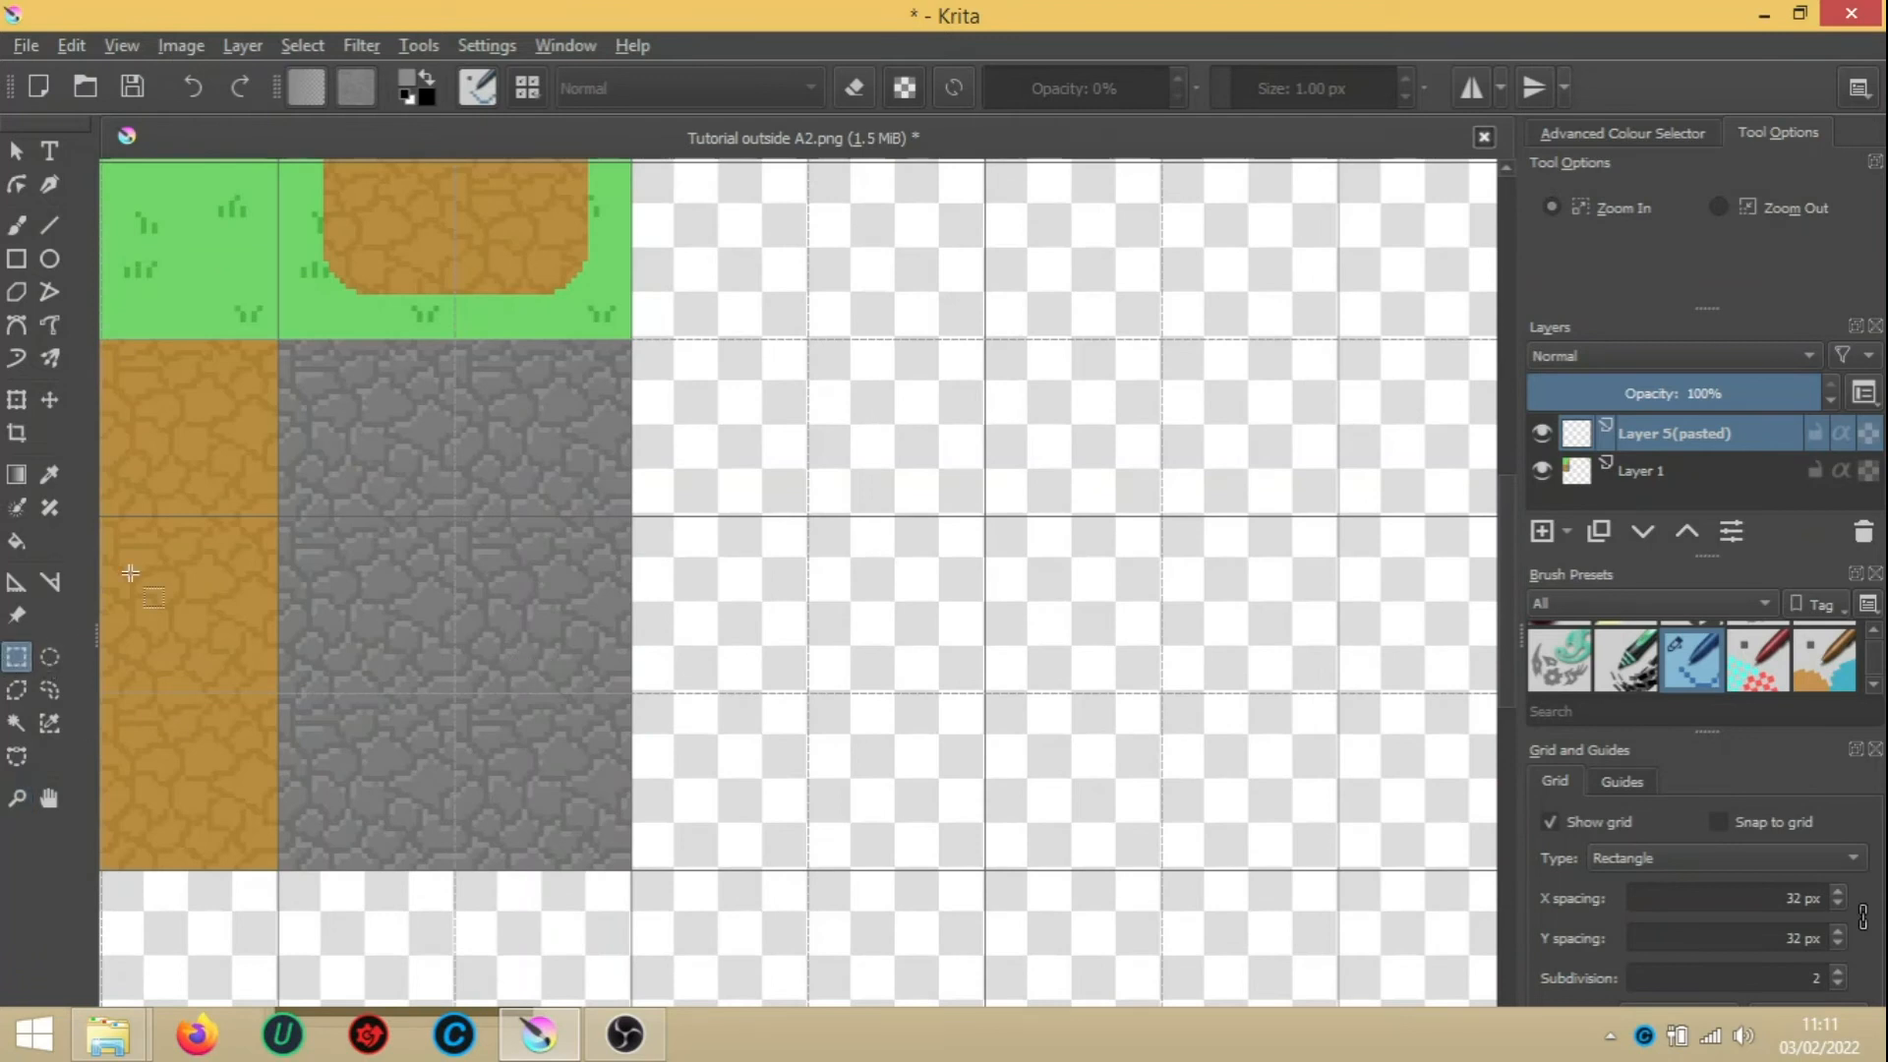
left_click(15, 798)
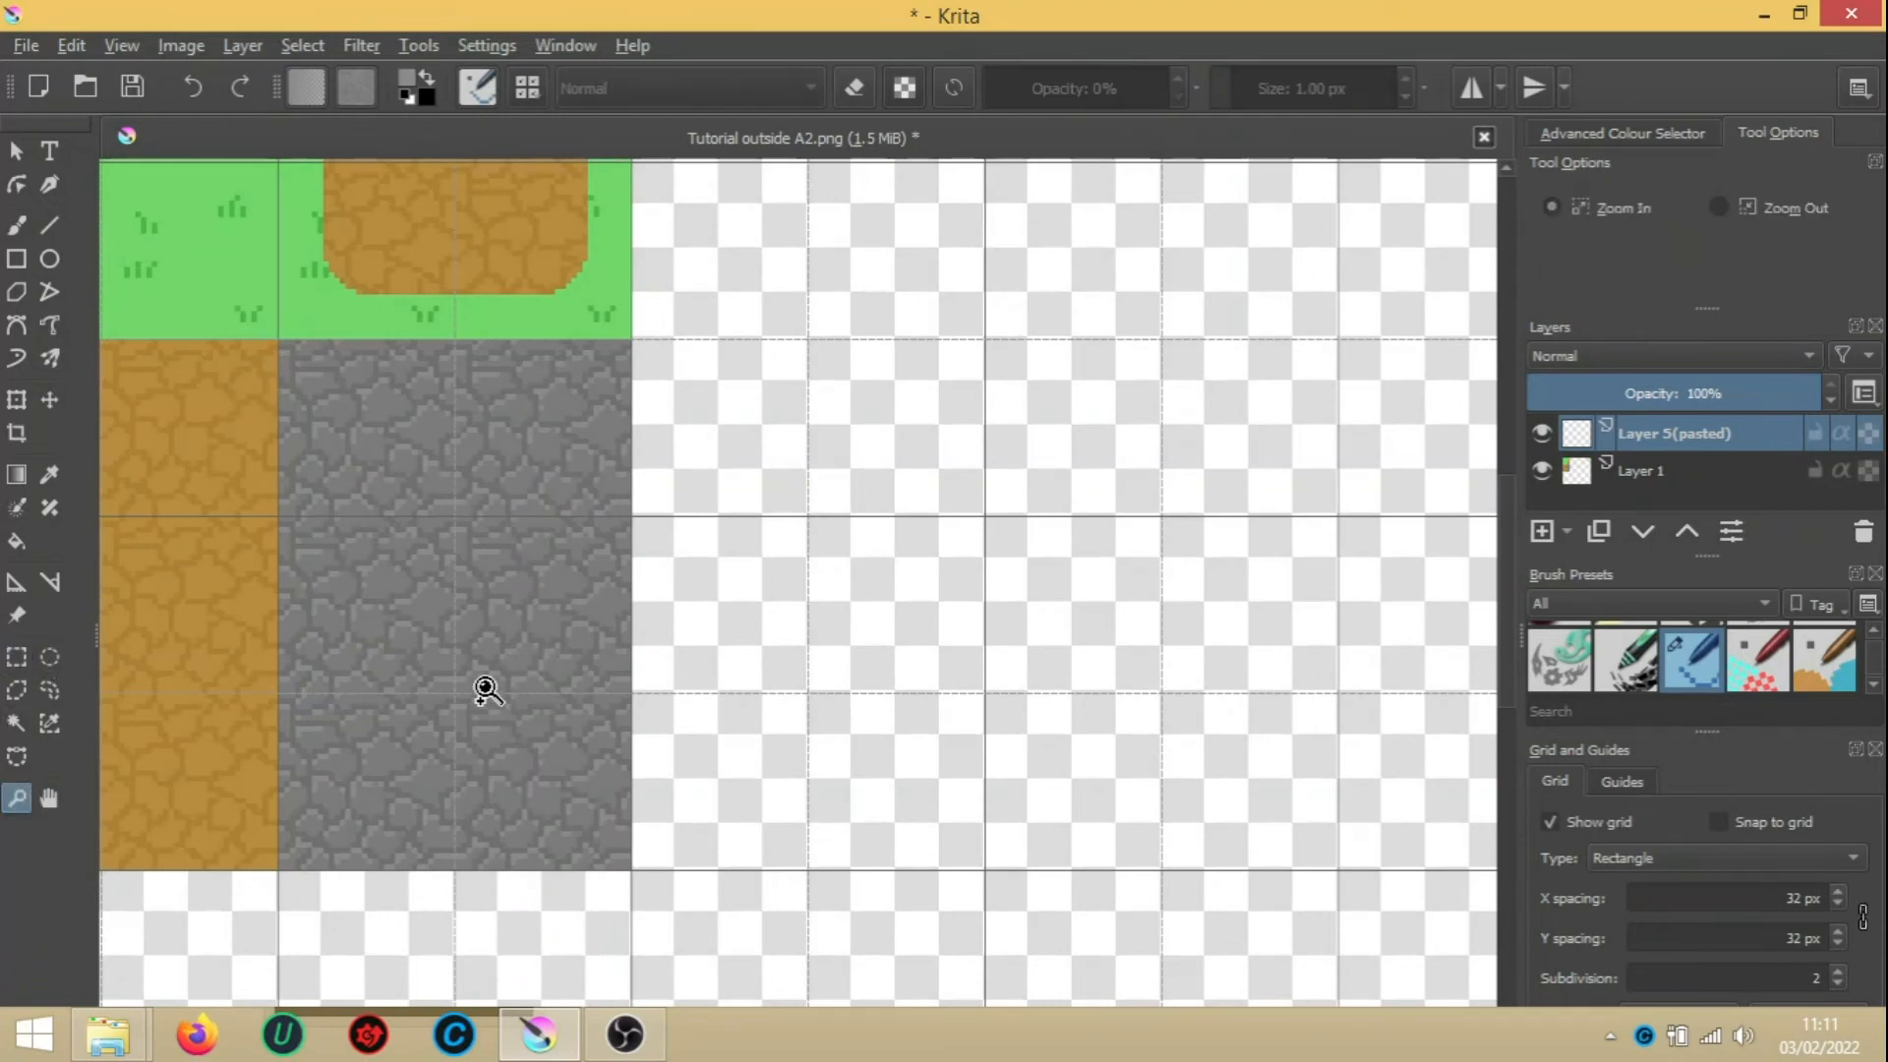
left_click(482, 685)
left_click(16, 657)
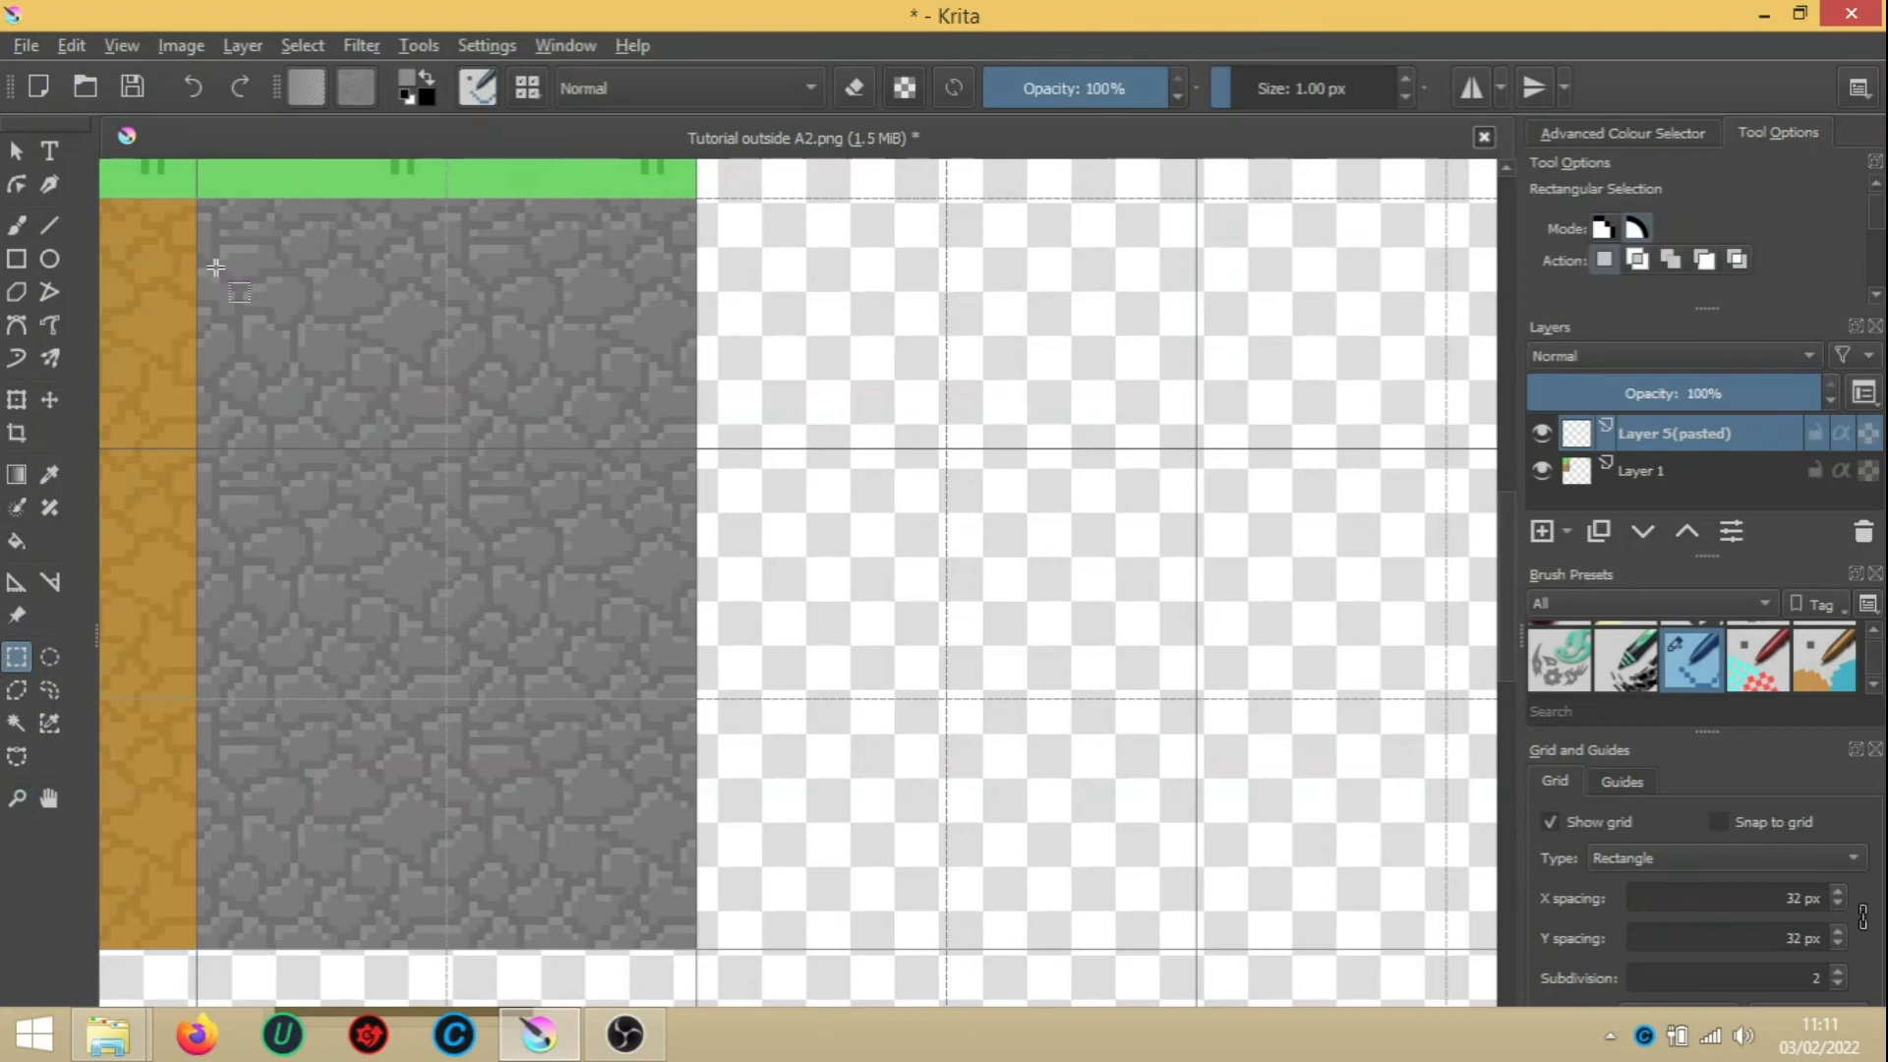
left_click_drag(195, 197, 697, 950)
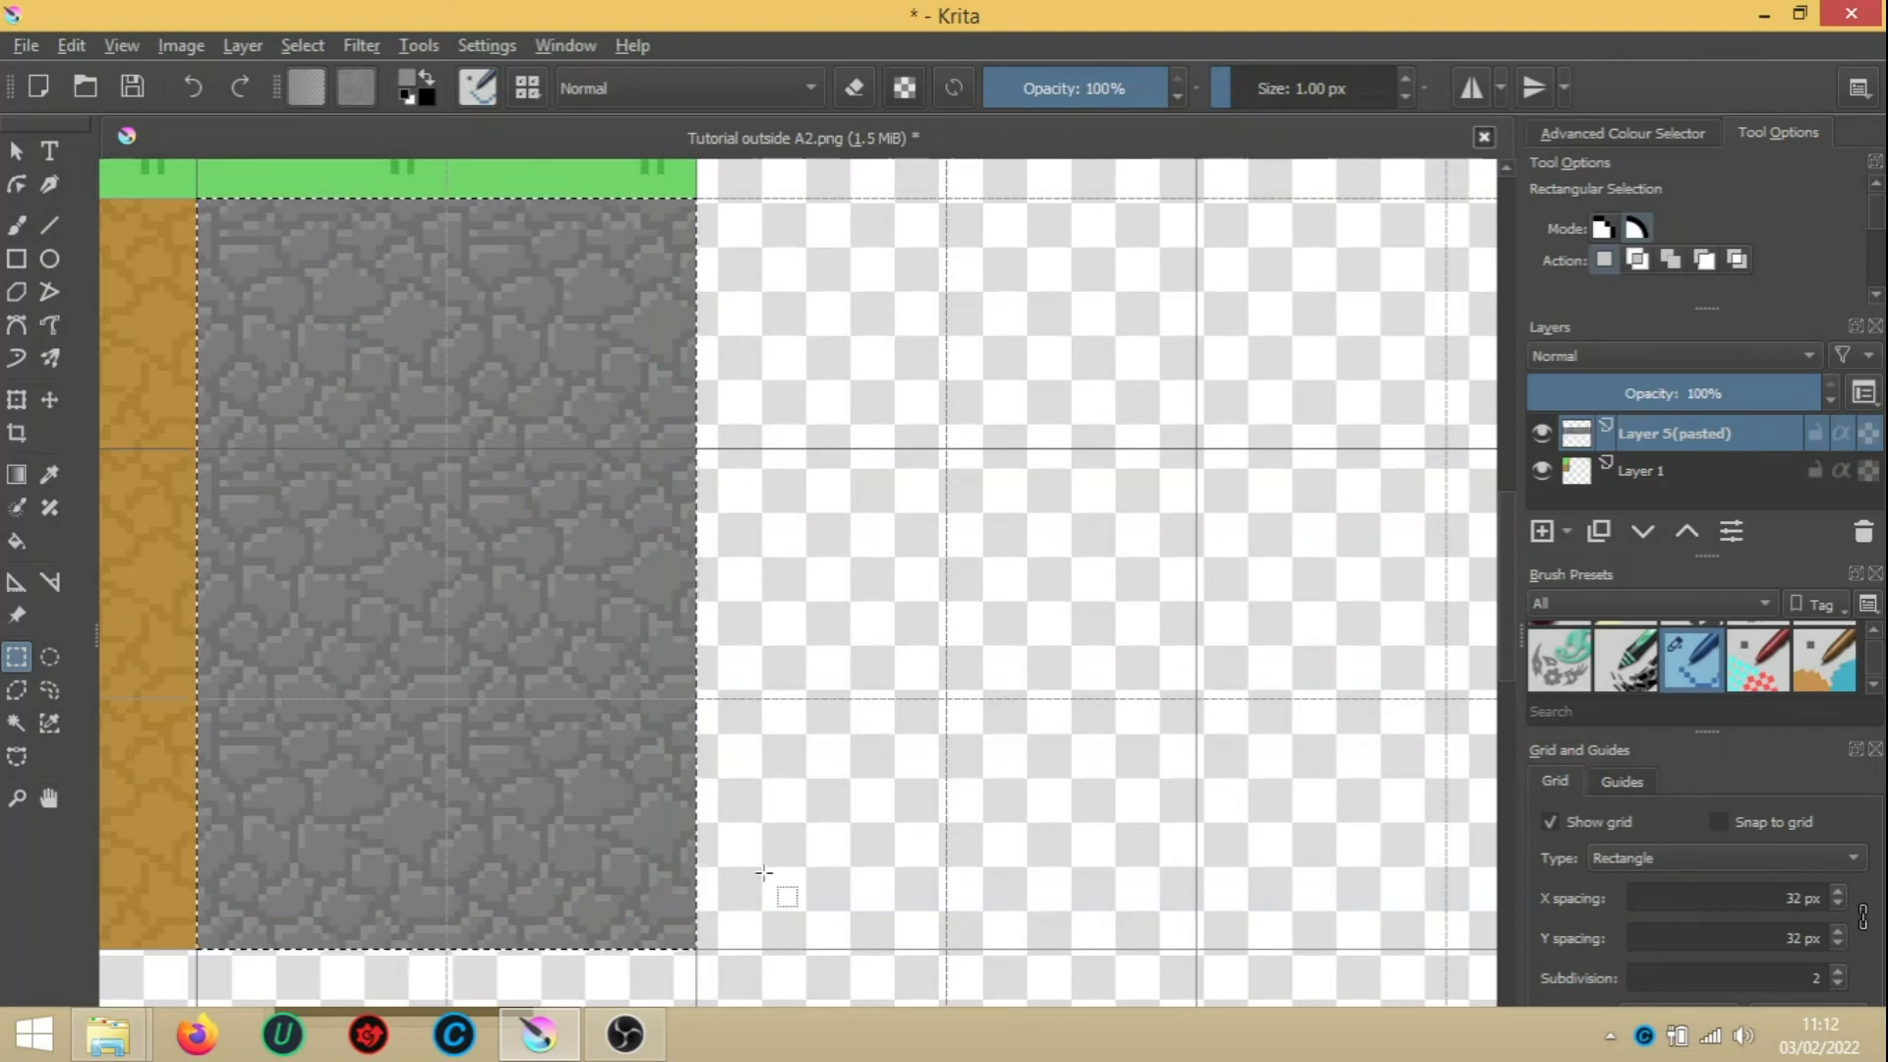
key("ctrl+e")
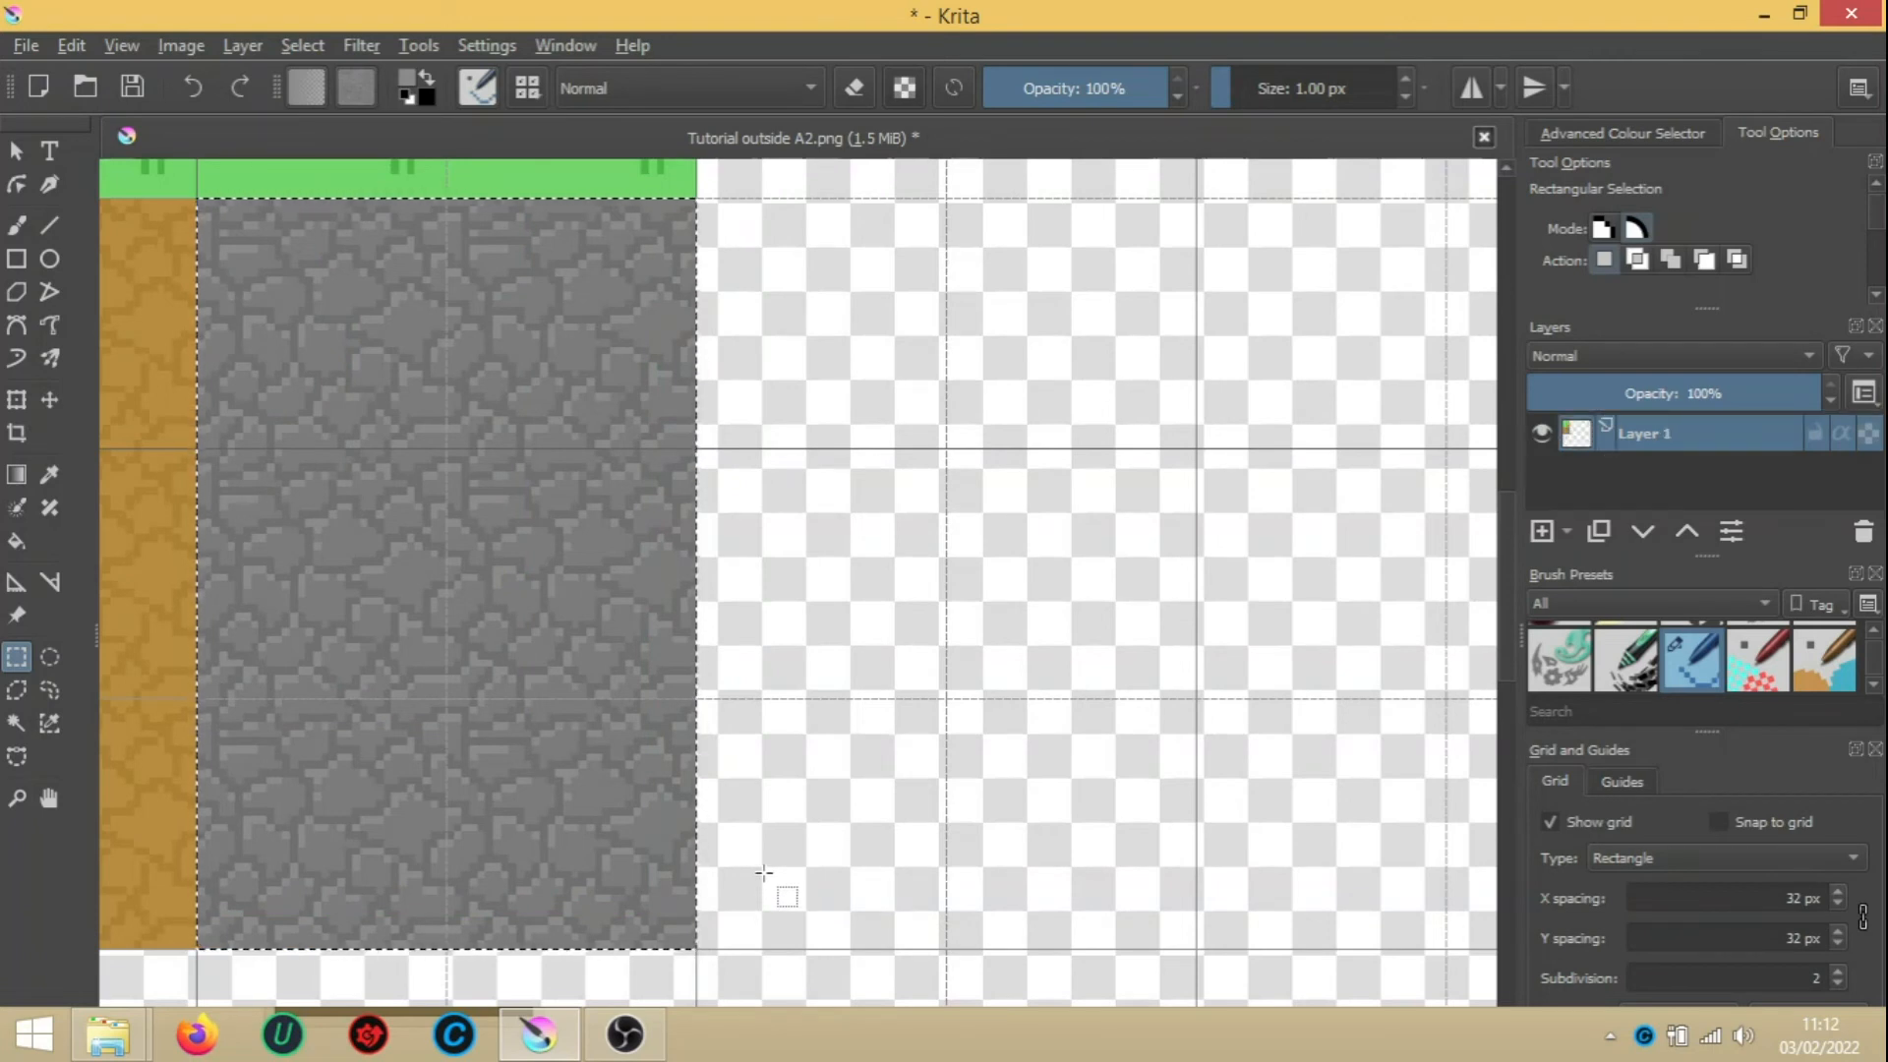
key("ctrl+v")
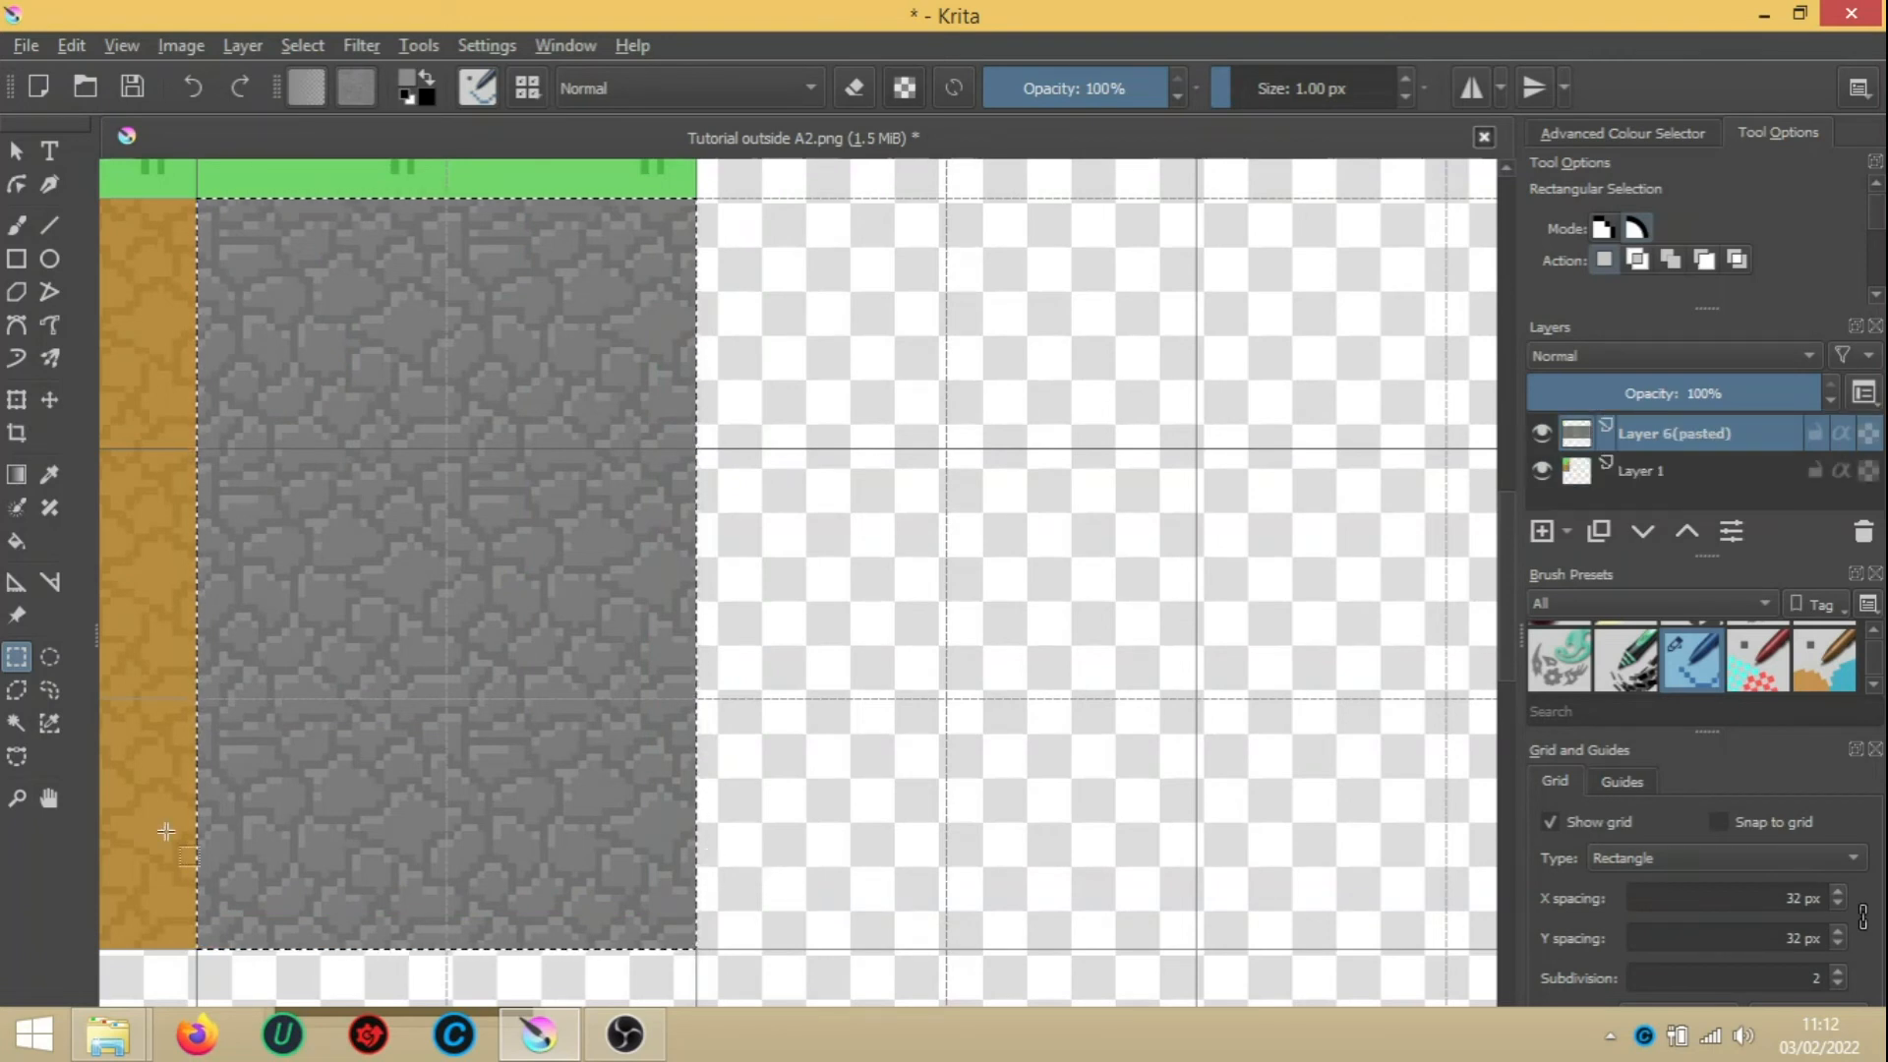
Place the copied stone block directly right of the grass-bordered dirt block, aligned to the grid, and merge it down
left_click(48, 798)
left_click_drag(800, 476, 705, 991)
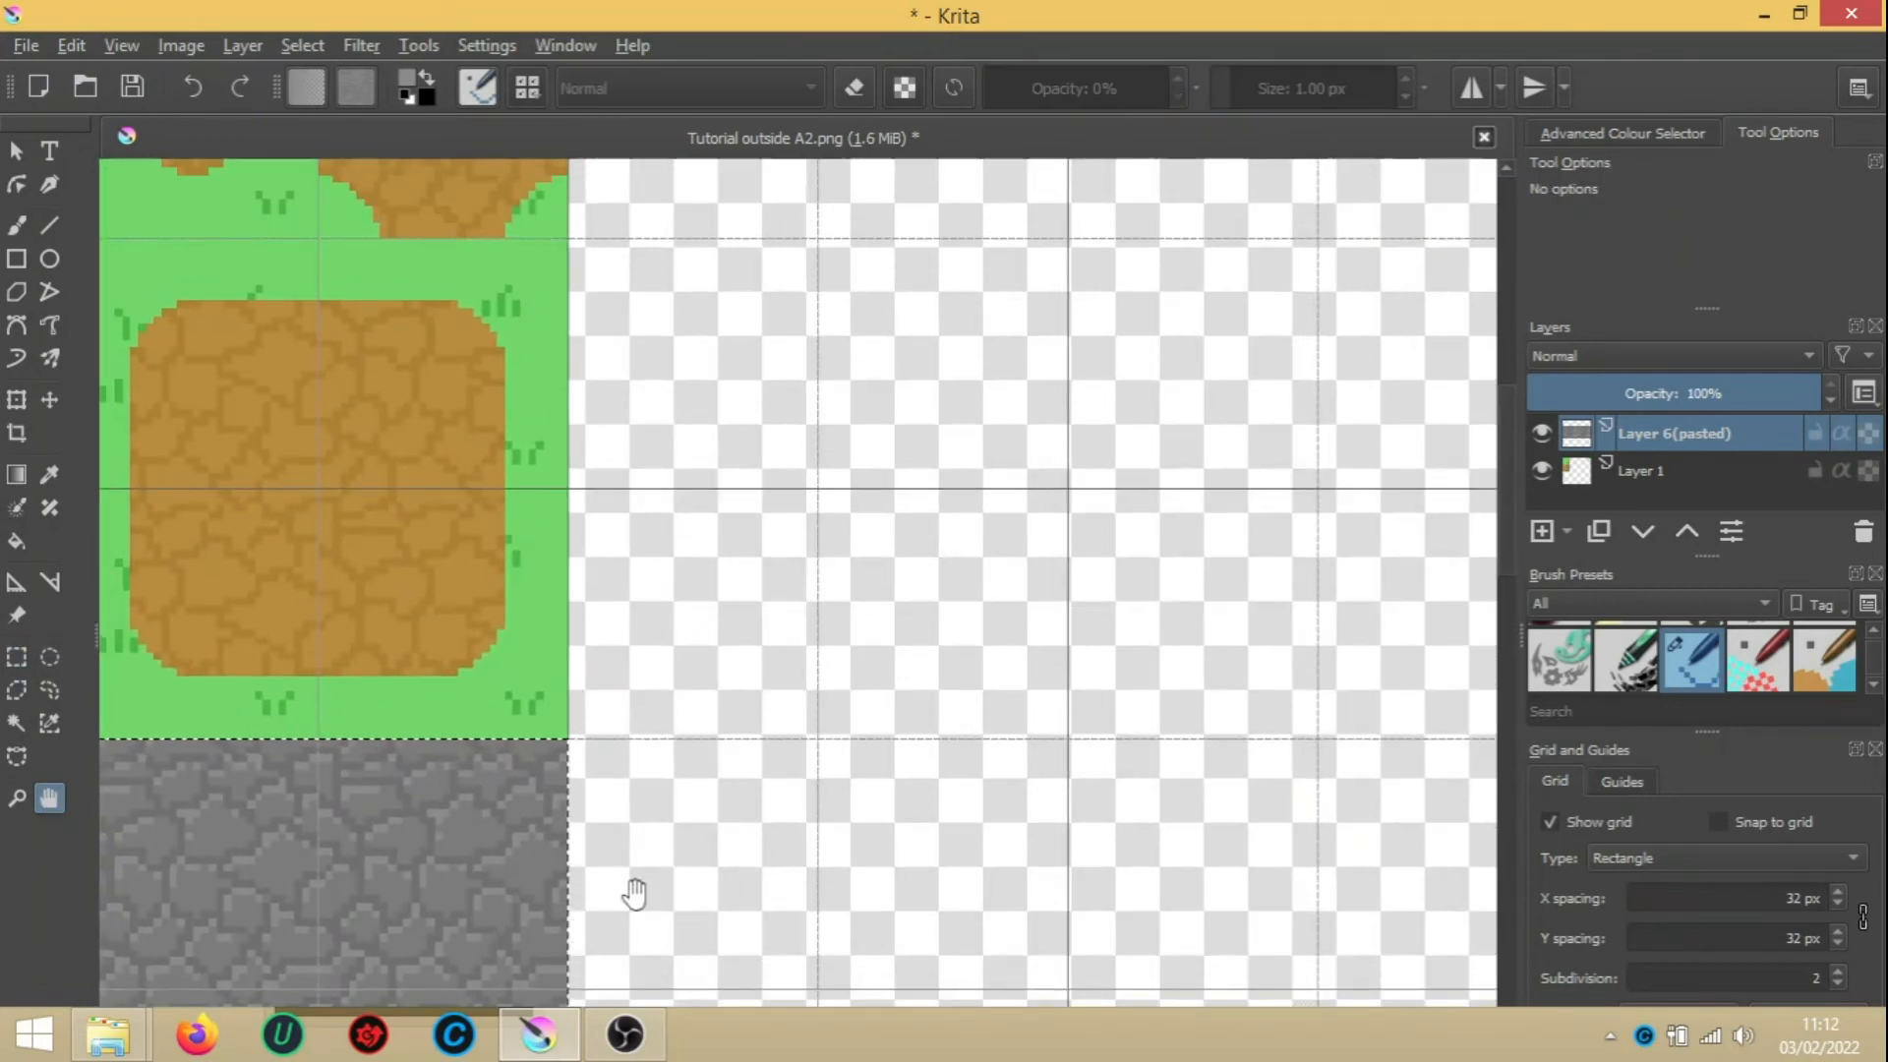
left_click(47, 403)
left_click_drag(337, 964, 831, 274)
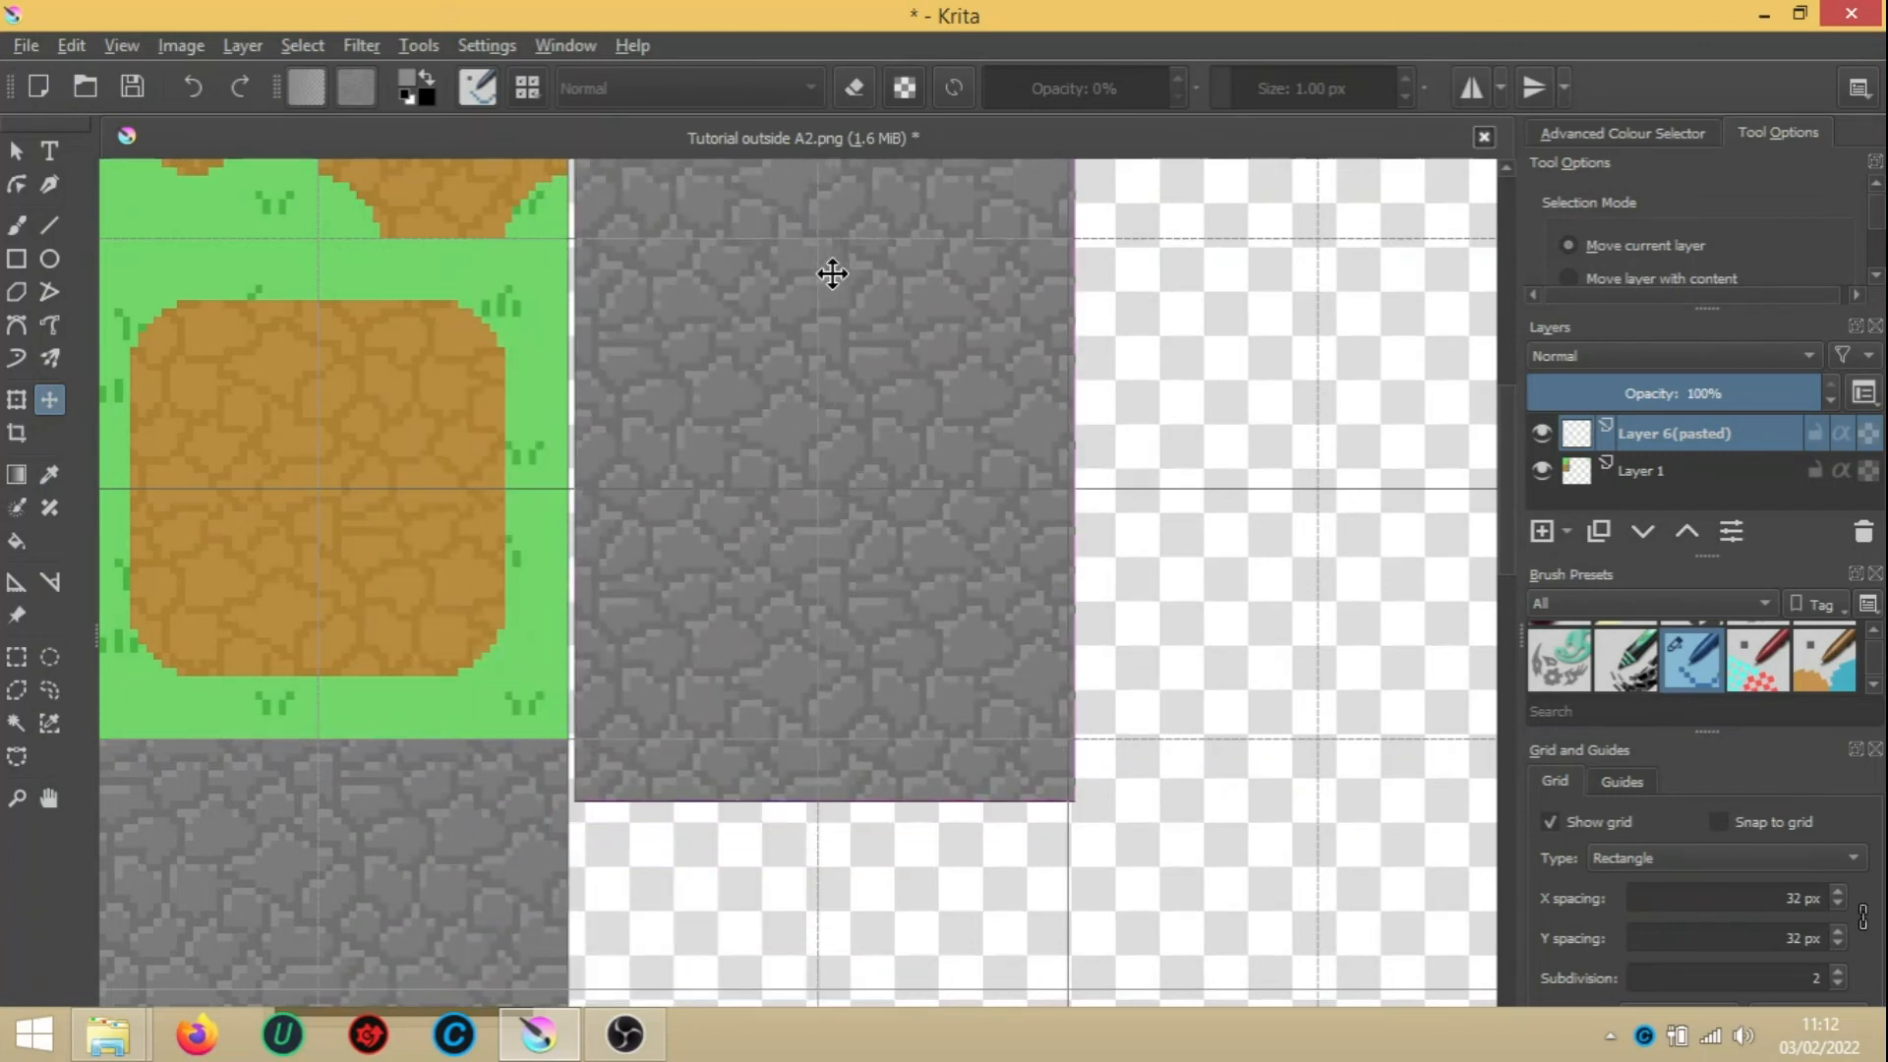
left_click_drag(851, 531, 837, 490)
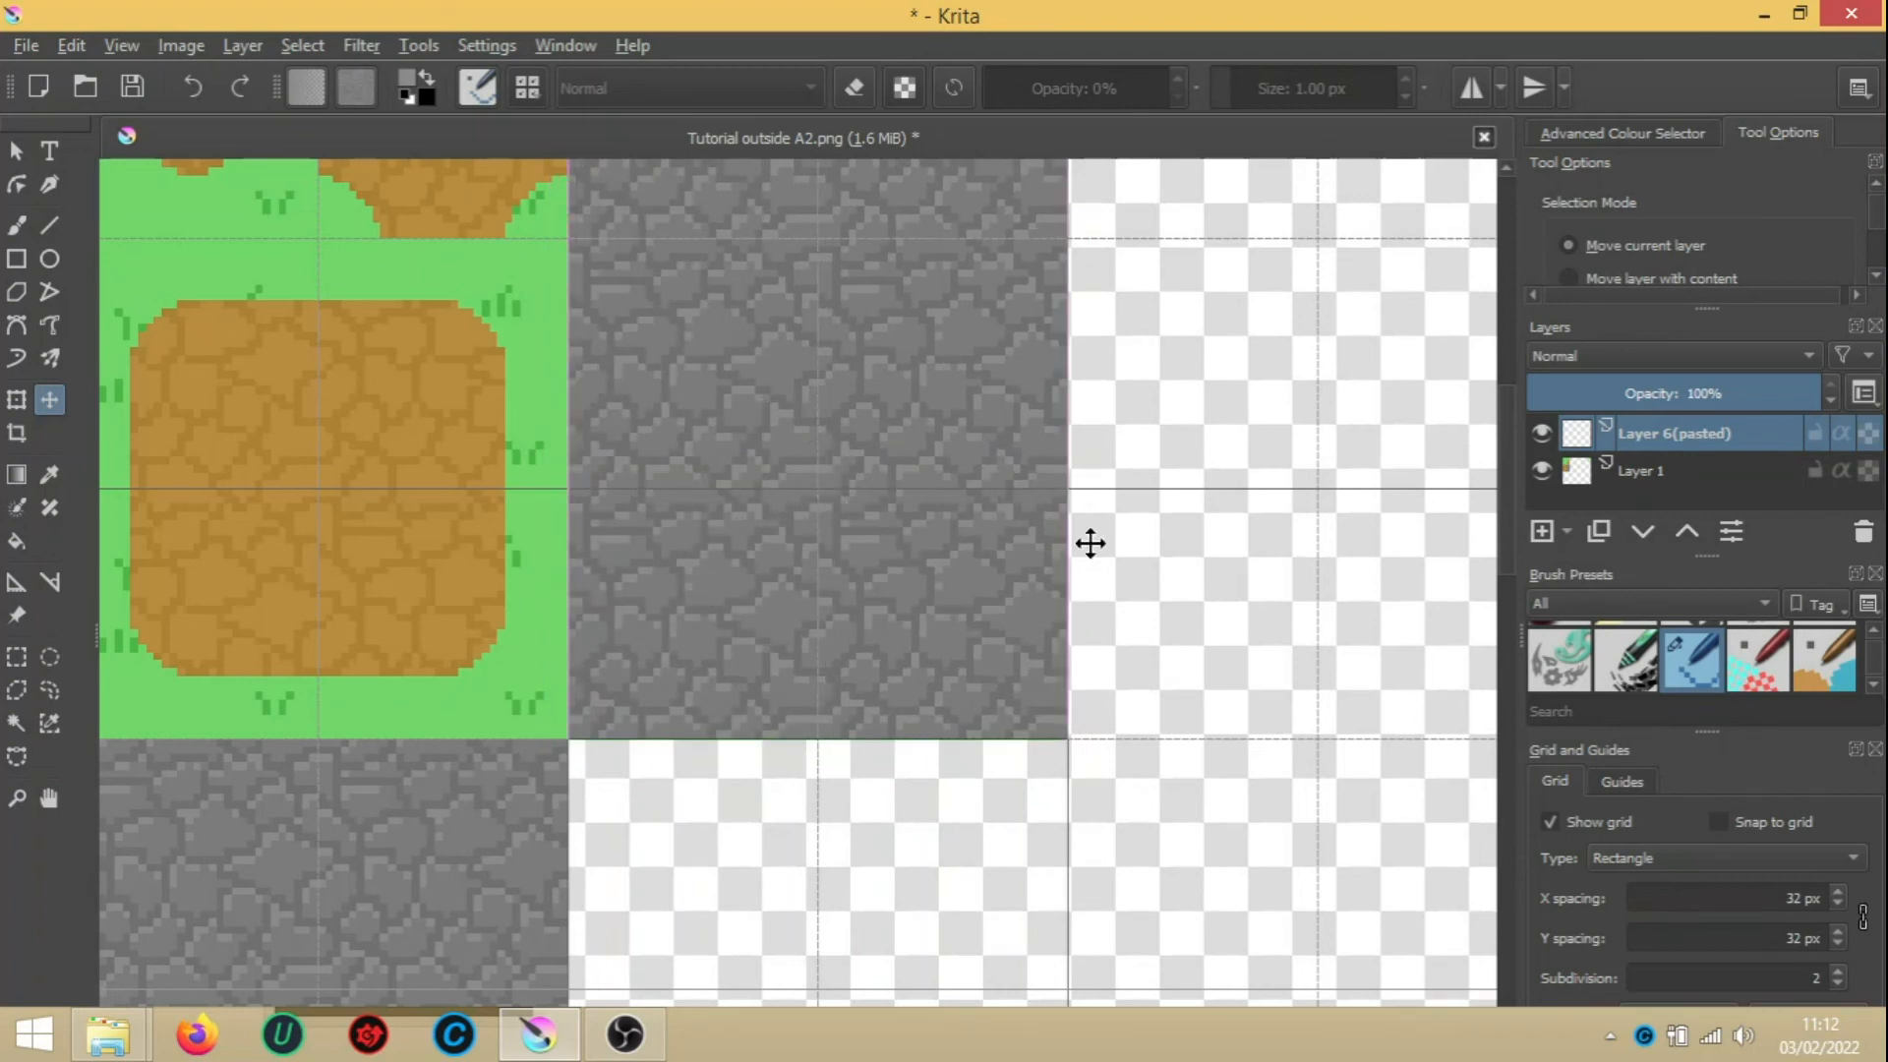
left_click(16, 657)
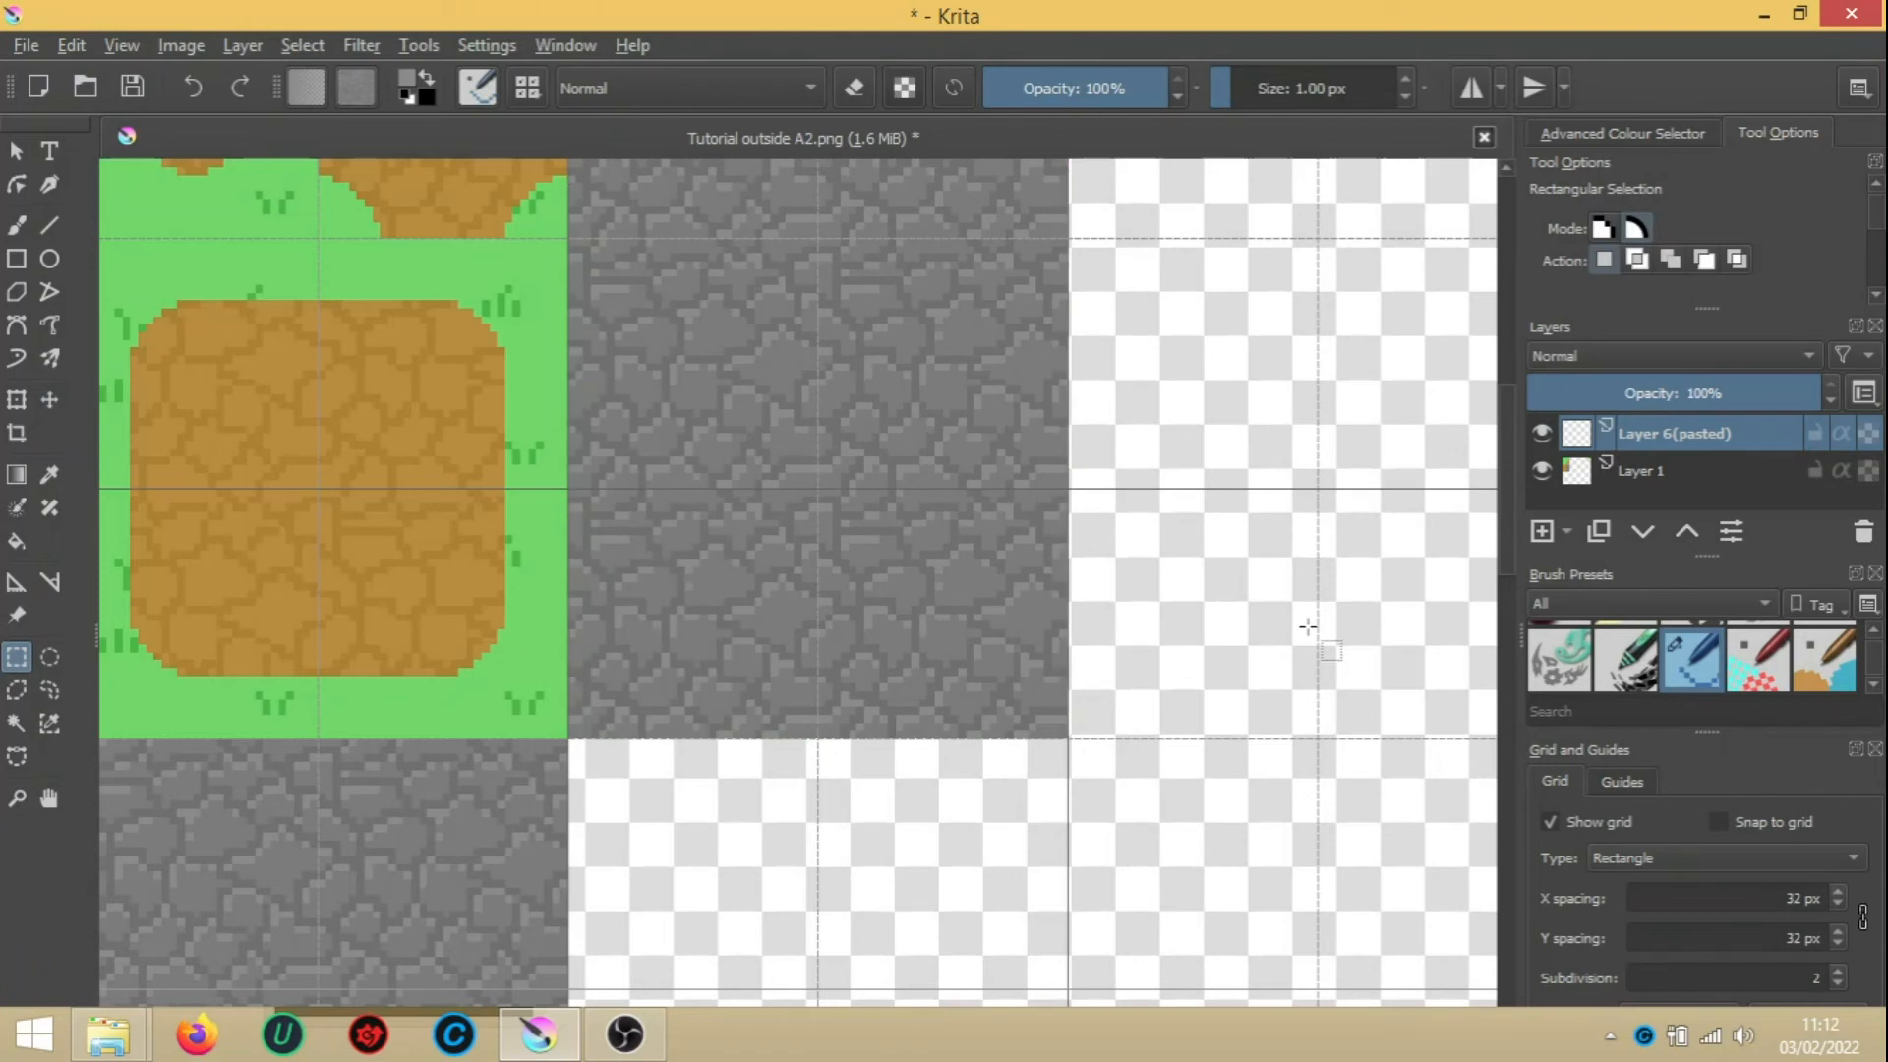
key("ctrl+e")
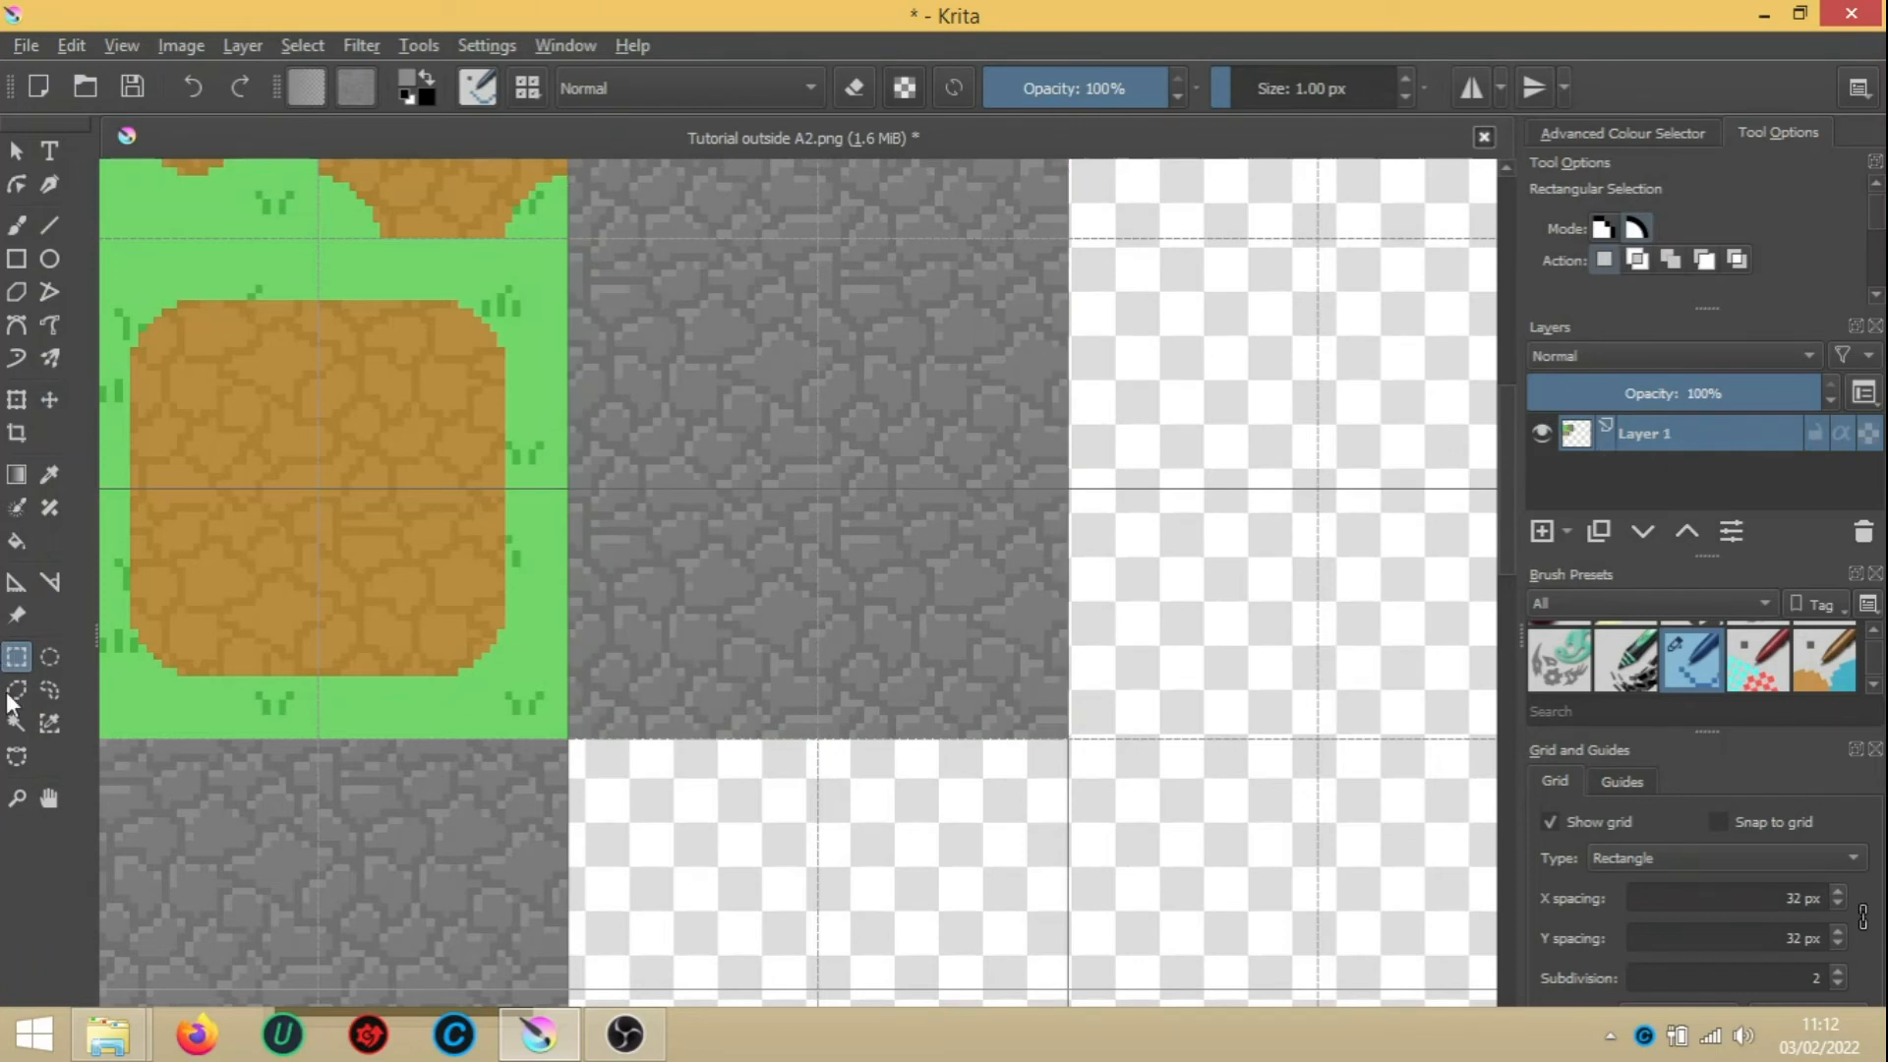
Select the grass border template at the tileset's upper-right corner and paste a copy of it on a new layer
left_click(49, 798)
left_click_drag(1340, 599, 131, 733)
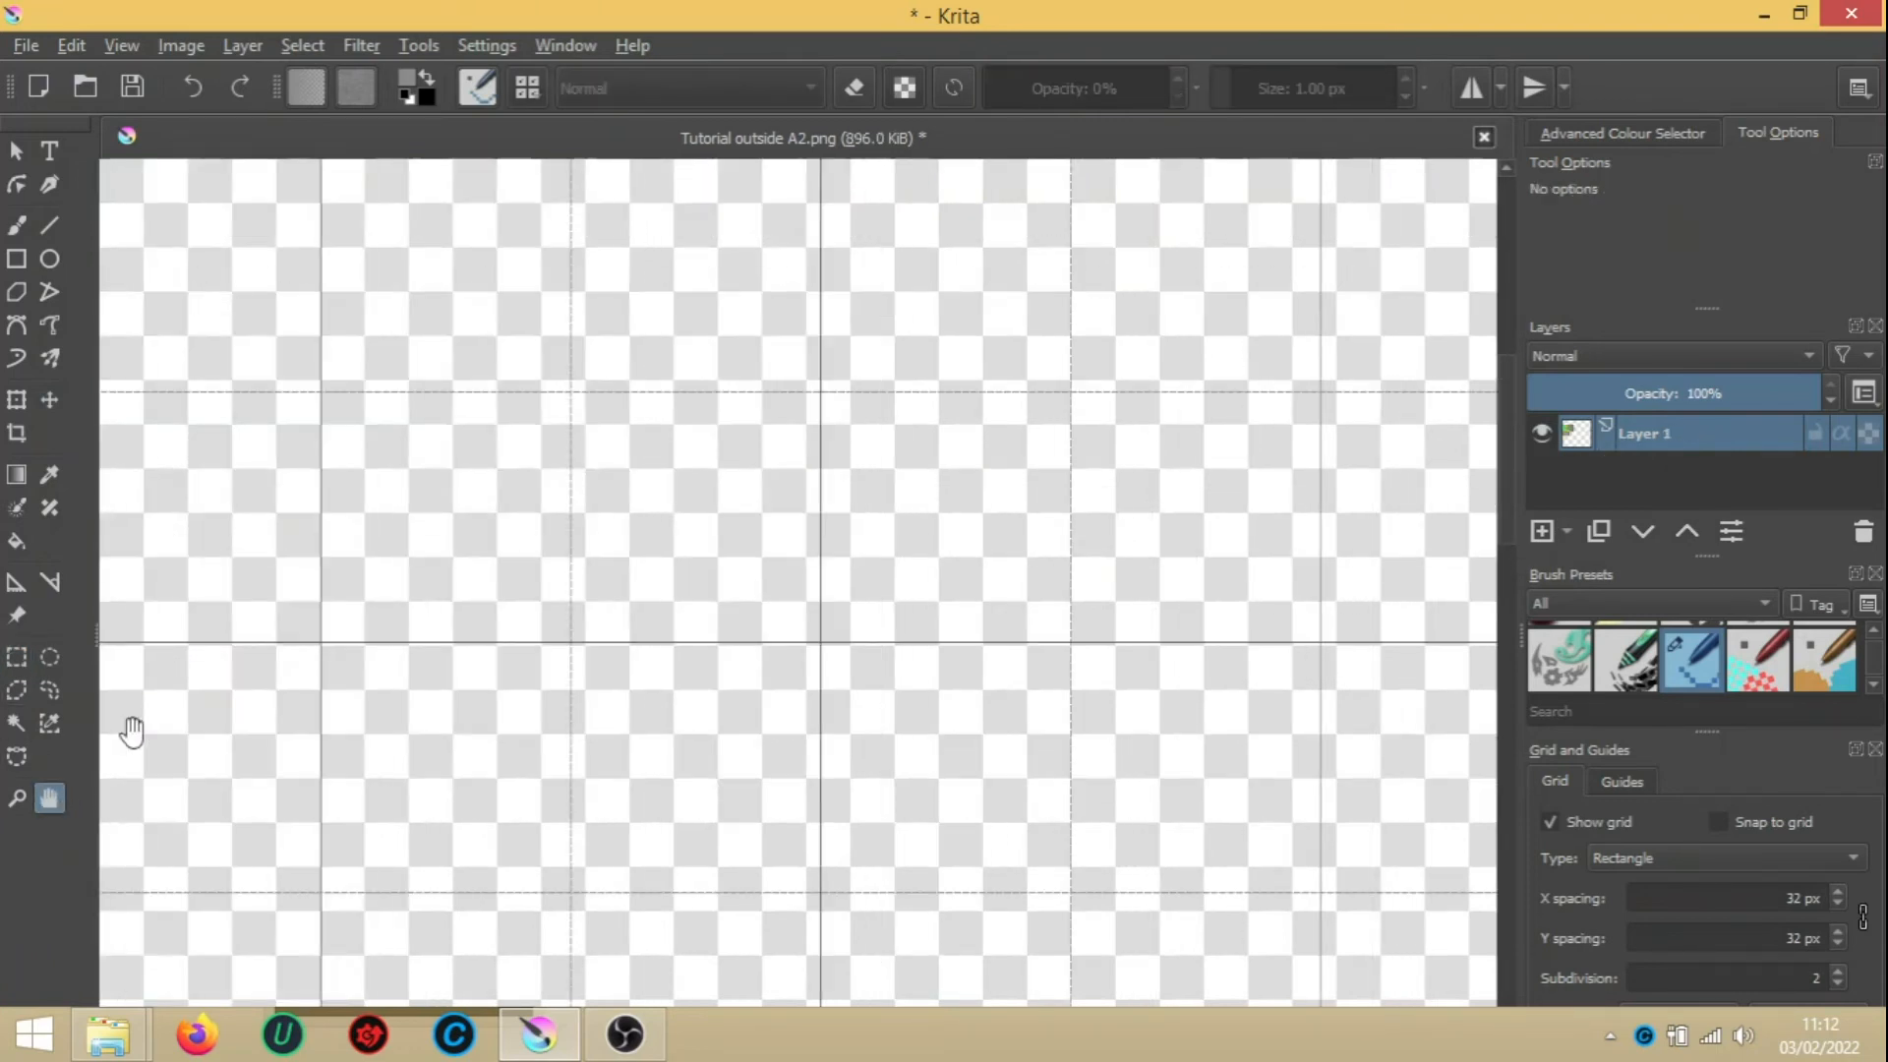
left_click_drag(1113, 551, 278, 593)
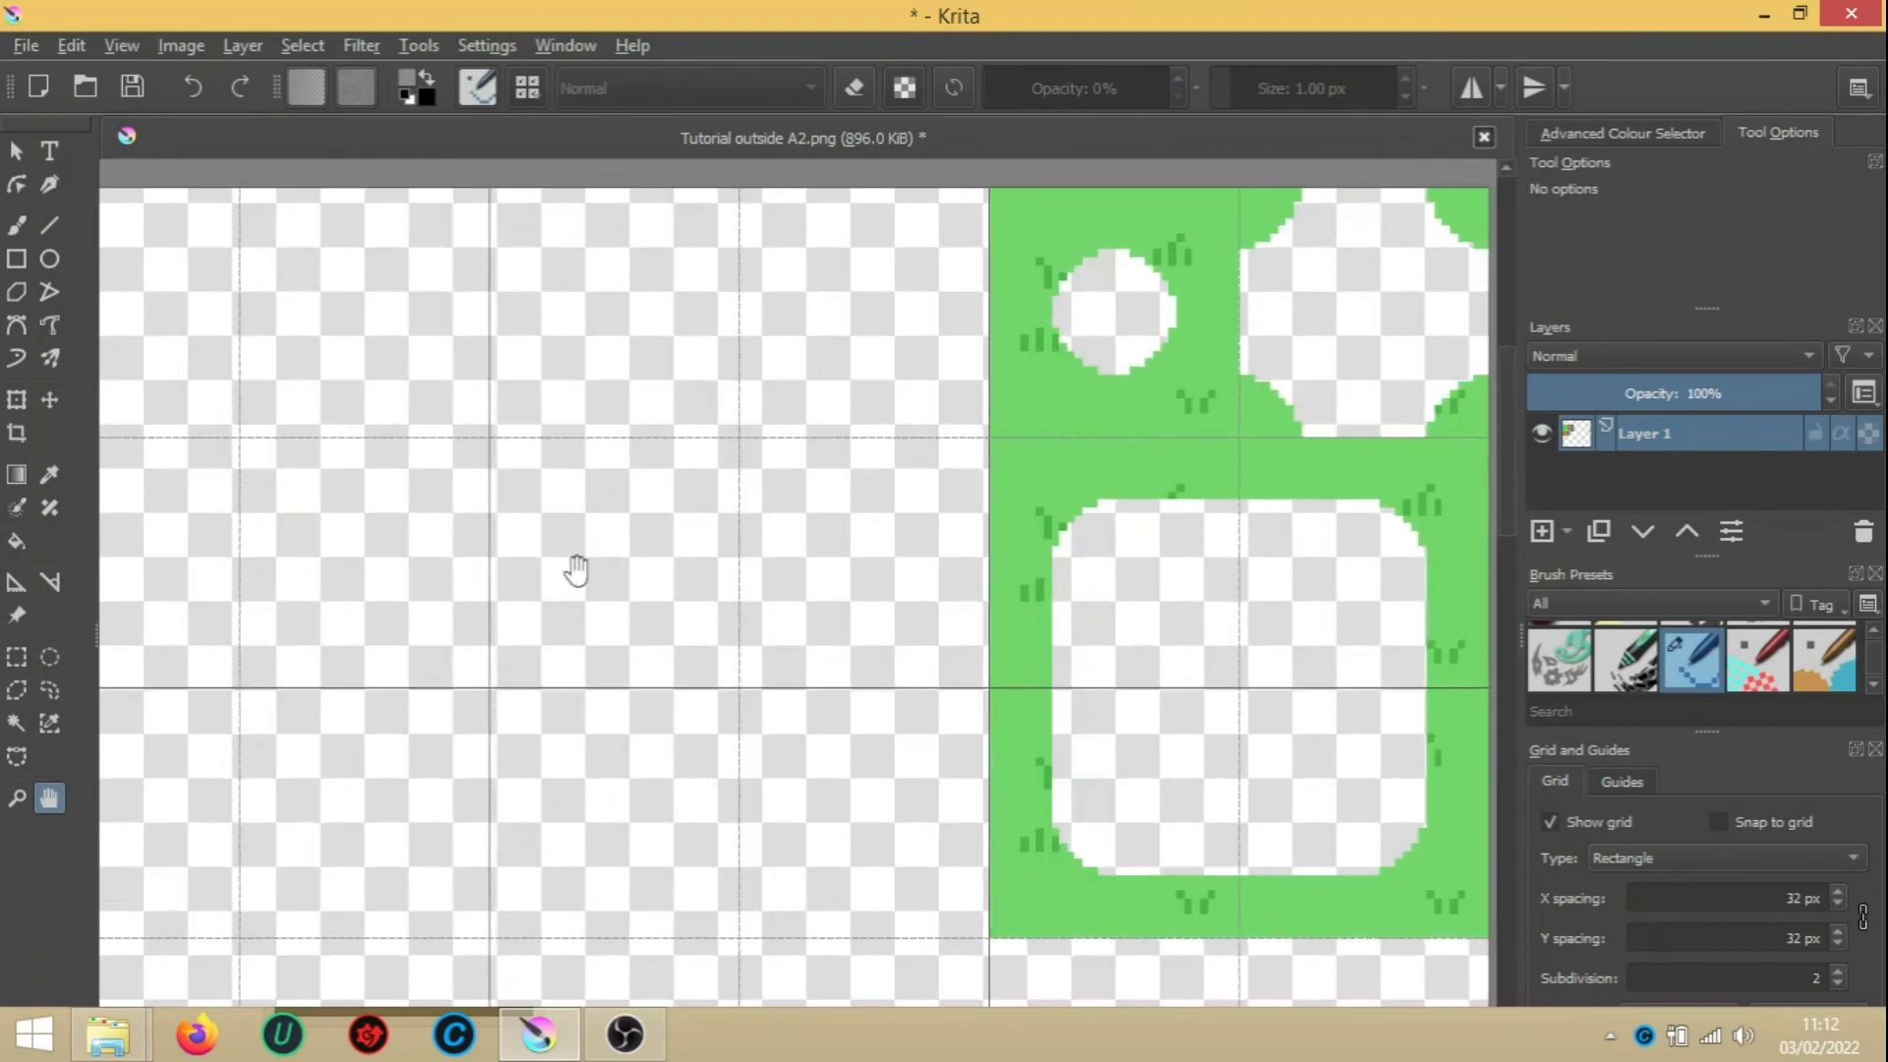
left_click_drag(575, 568, 455, 589)
left_click(19, 659)
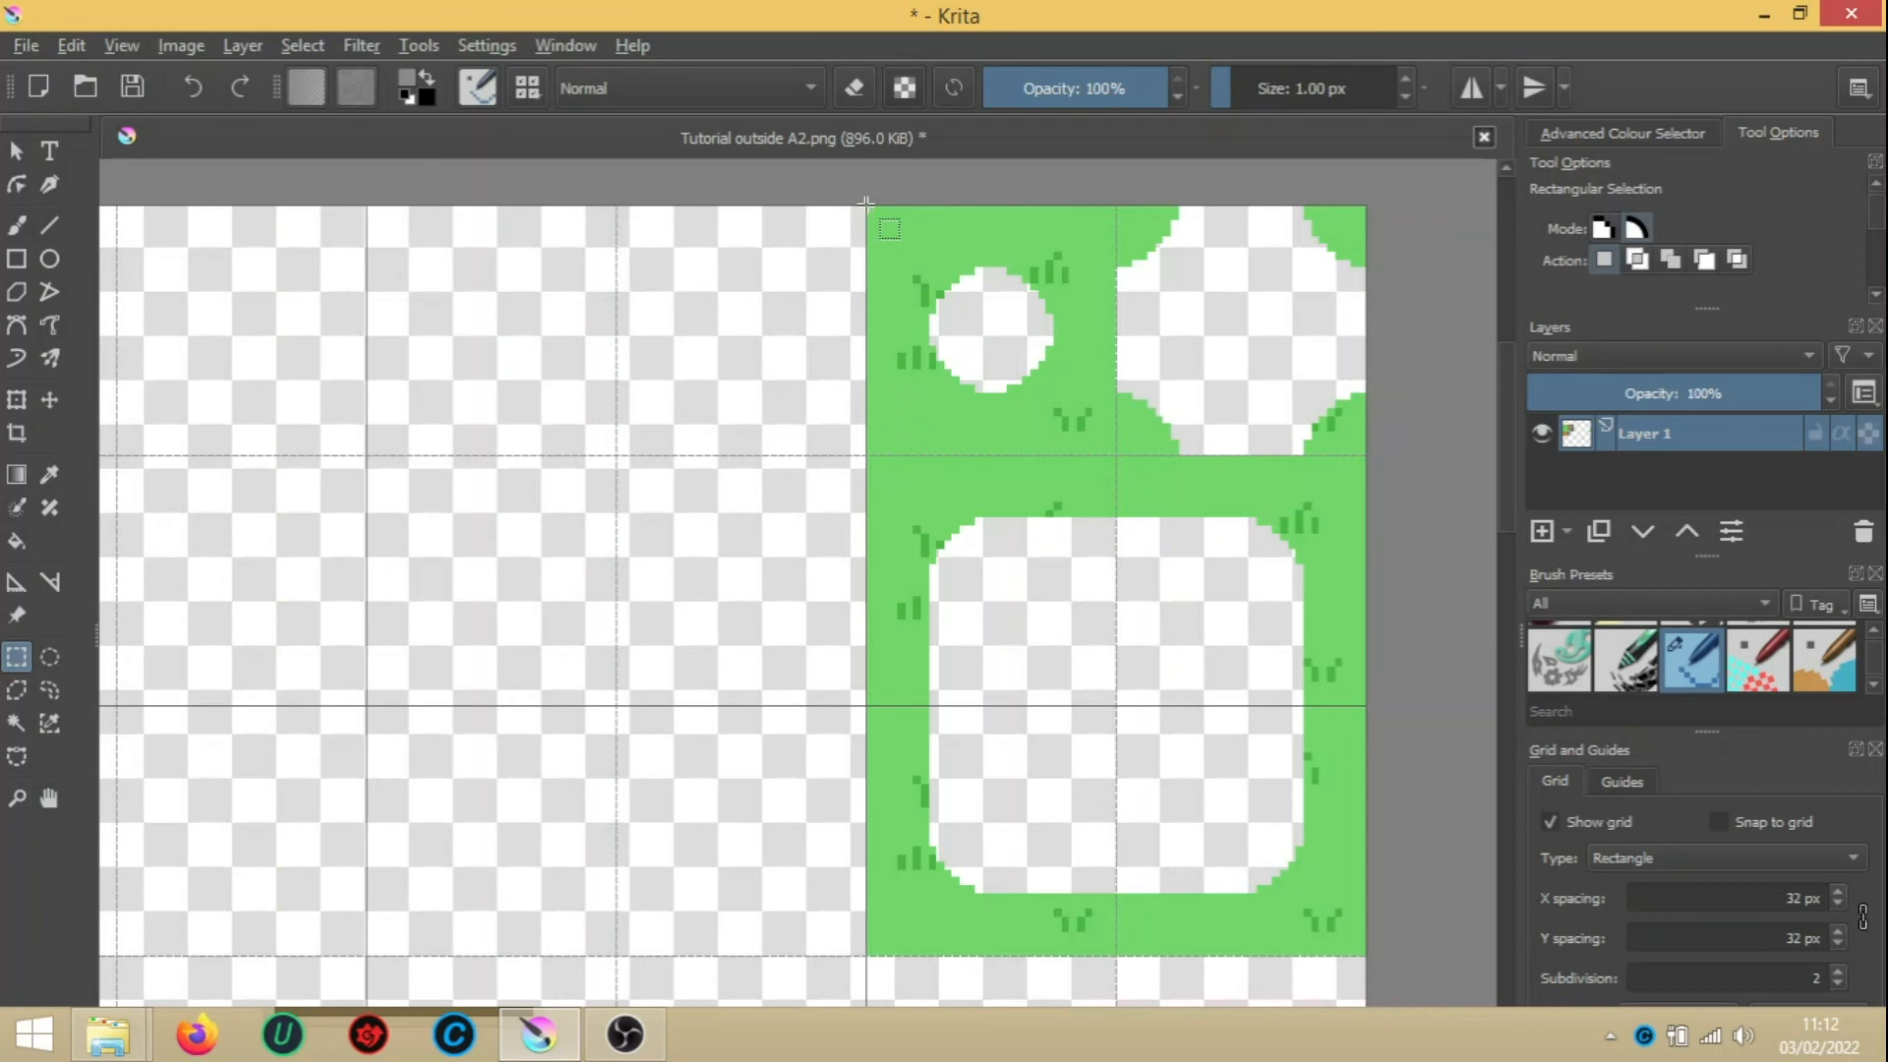
left_click_drag(867, 204, 1366, 956)
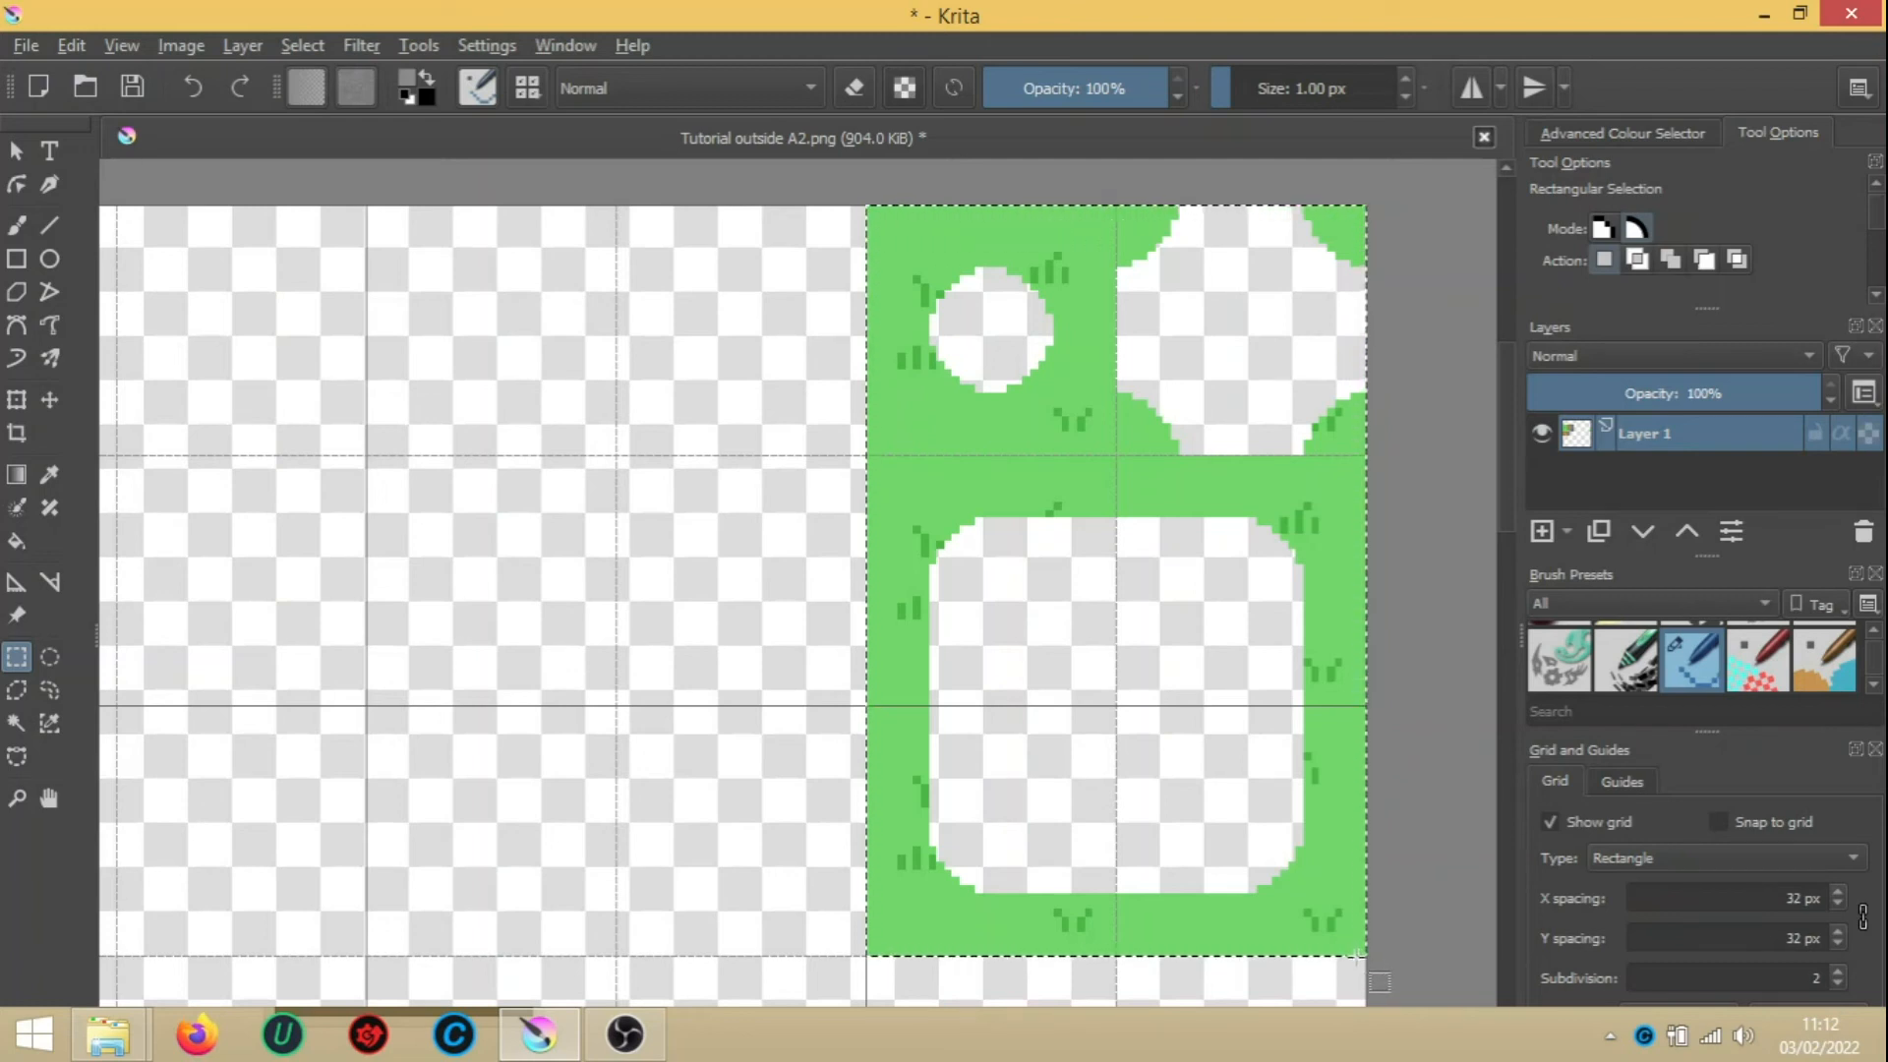
key("ctrl+c")
key("ctrl+v")
Move the pasted grass border onto the copied grey stone block beside the grass-bordered dirt block, aligned to the grid
left_click(50, 399)
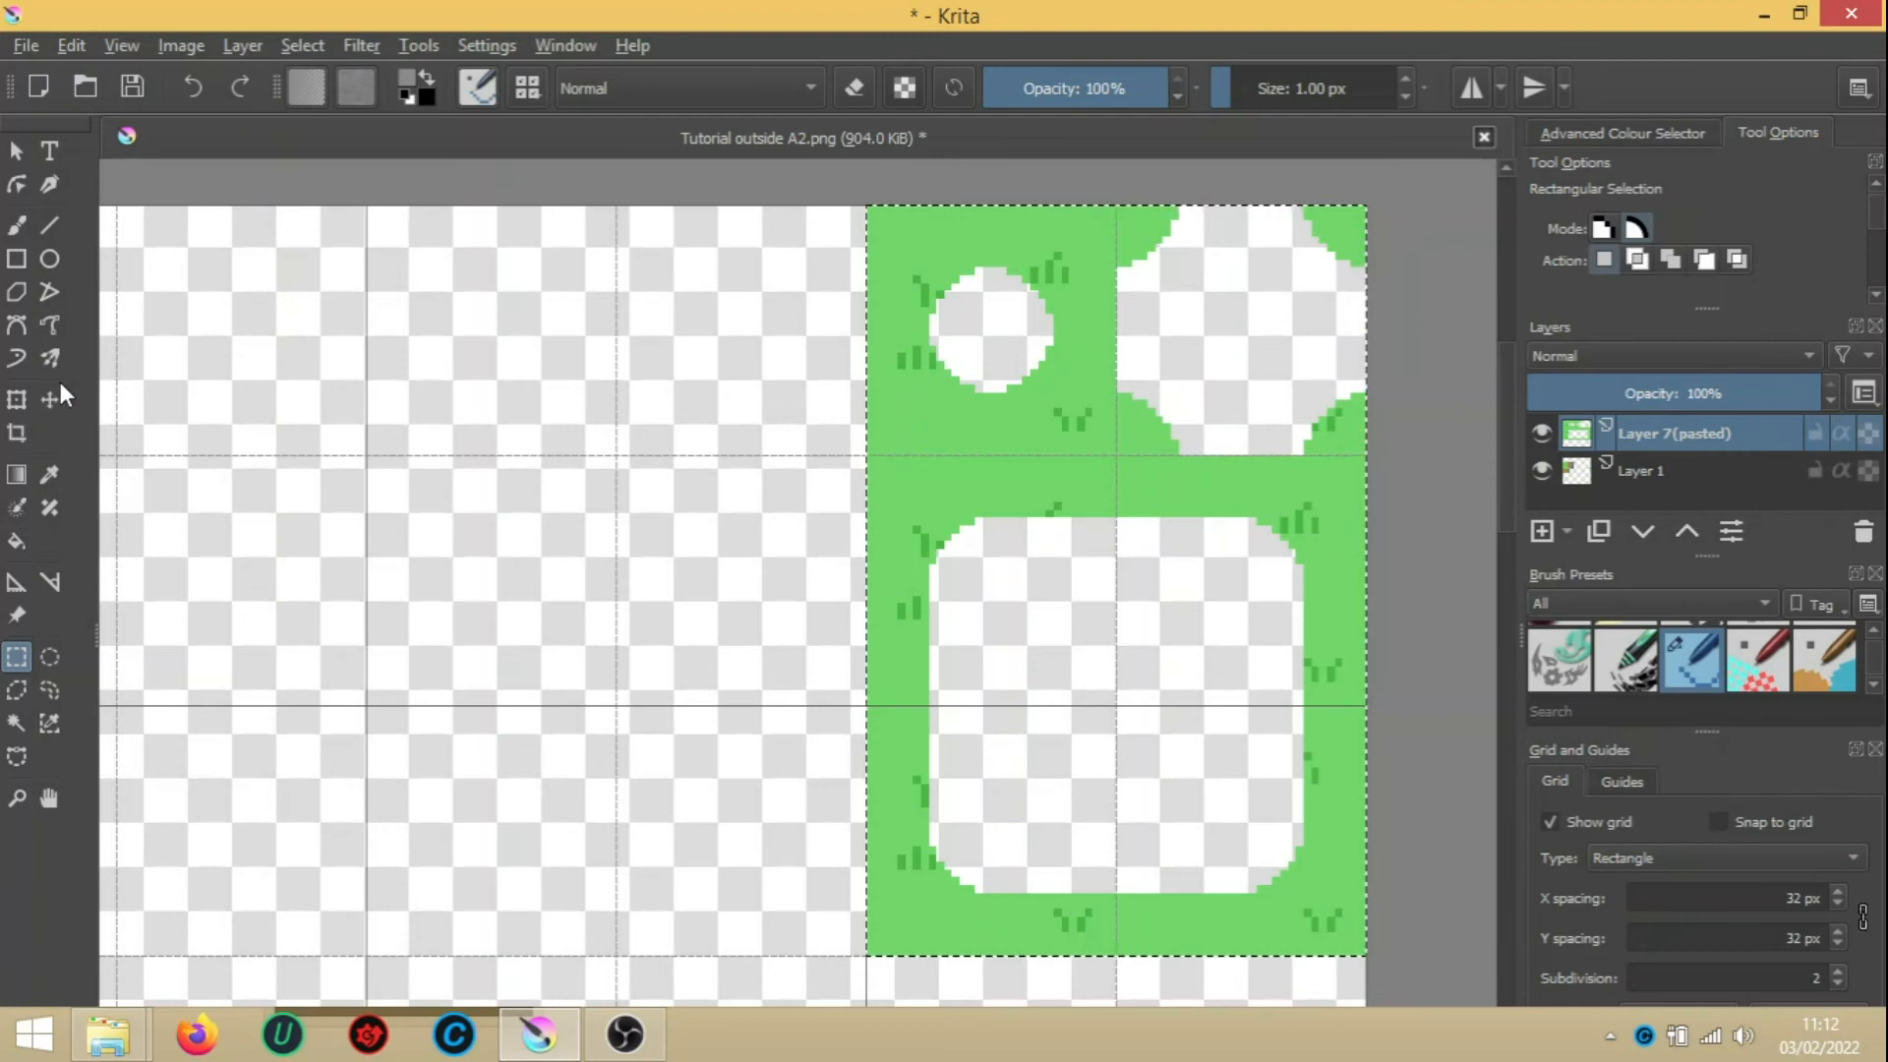
left_click_drag(1260, 514, 299, 586)
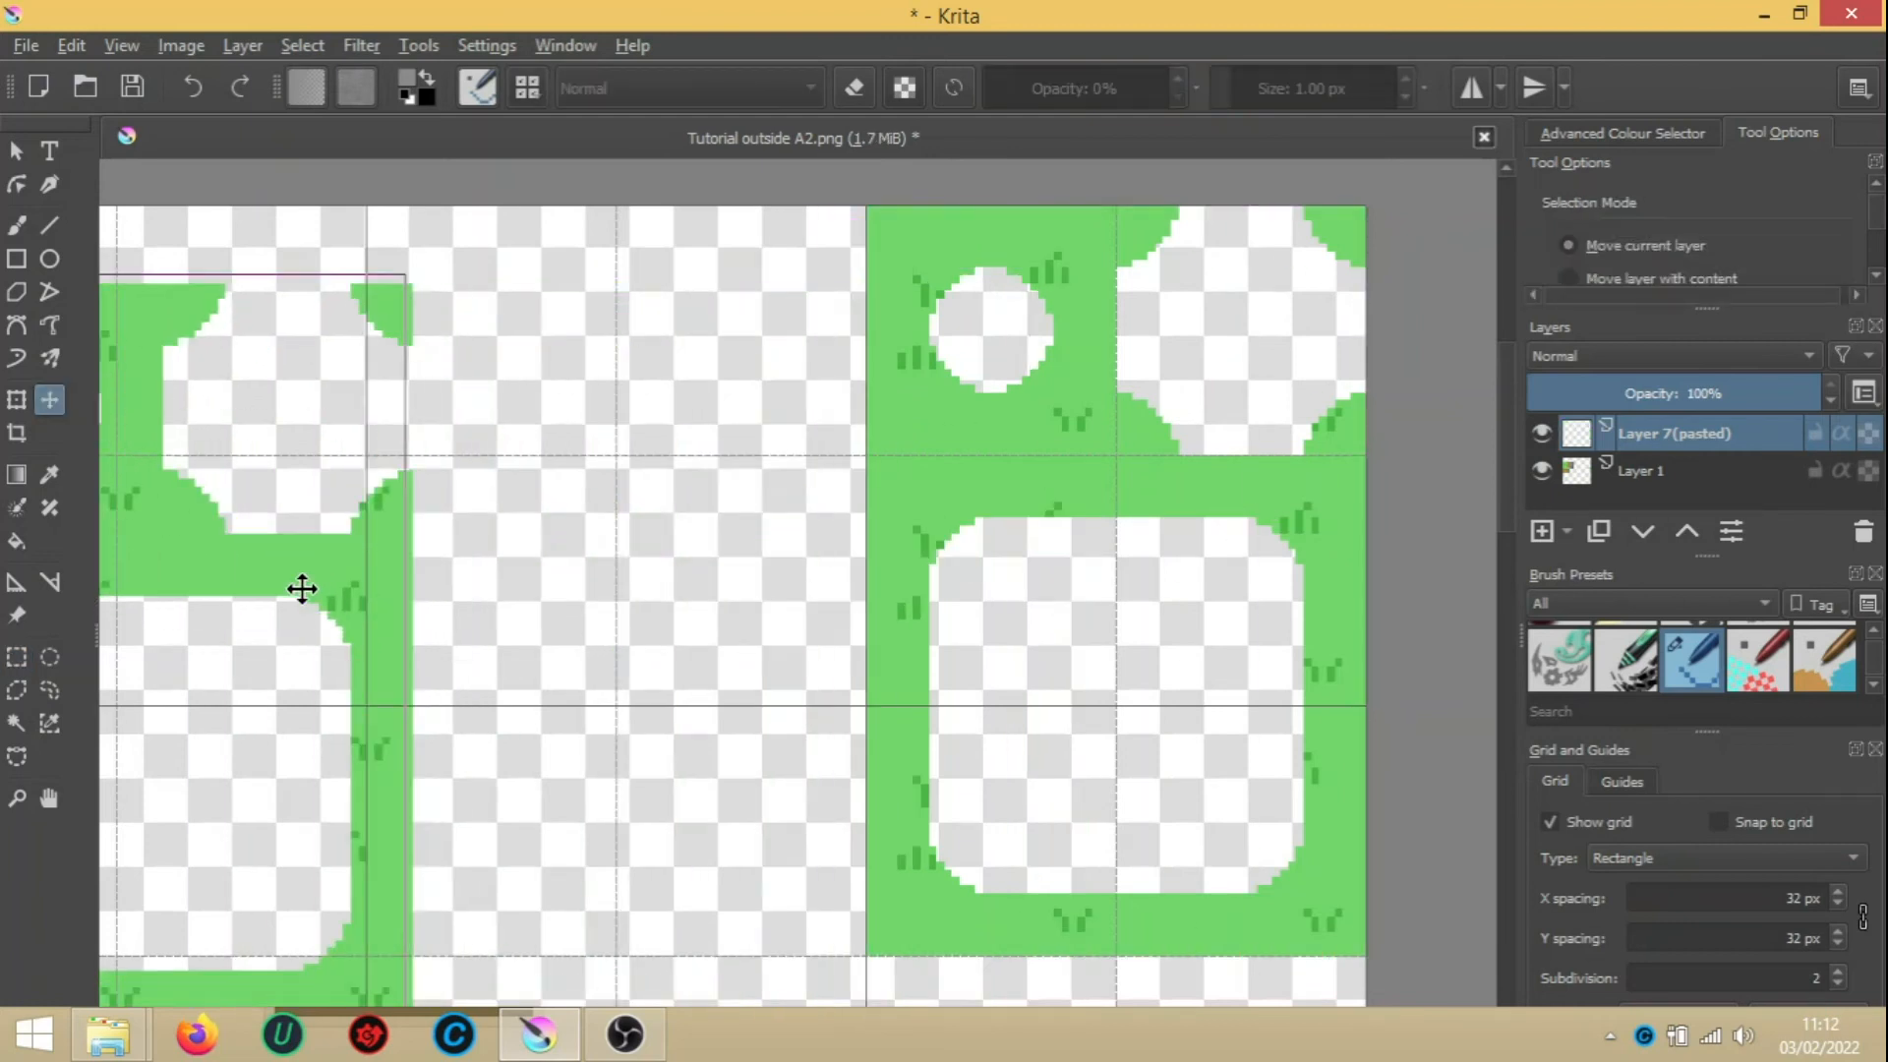
left_click(51, 800)
left_click_drag(547, 800, 1158, 808)
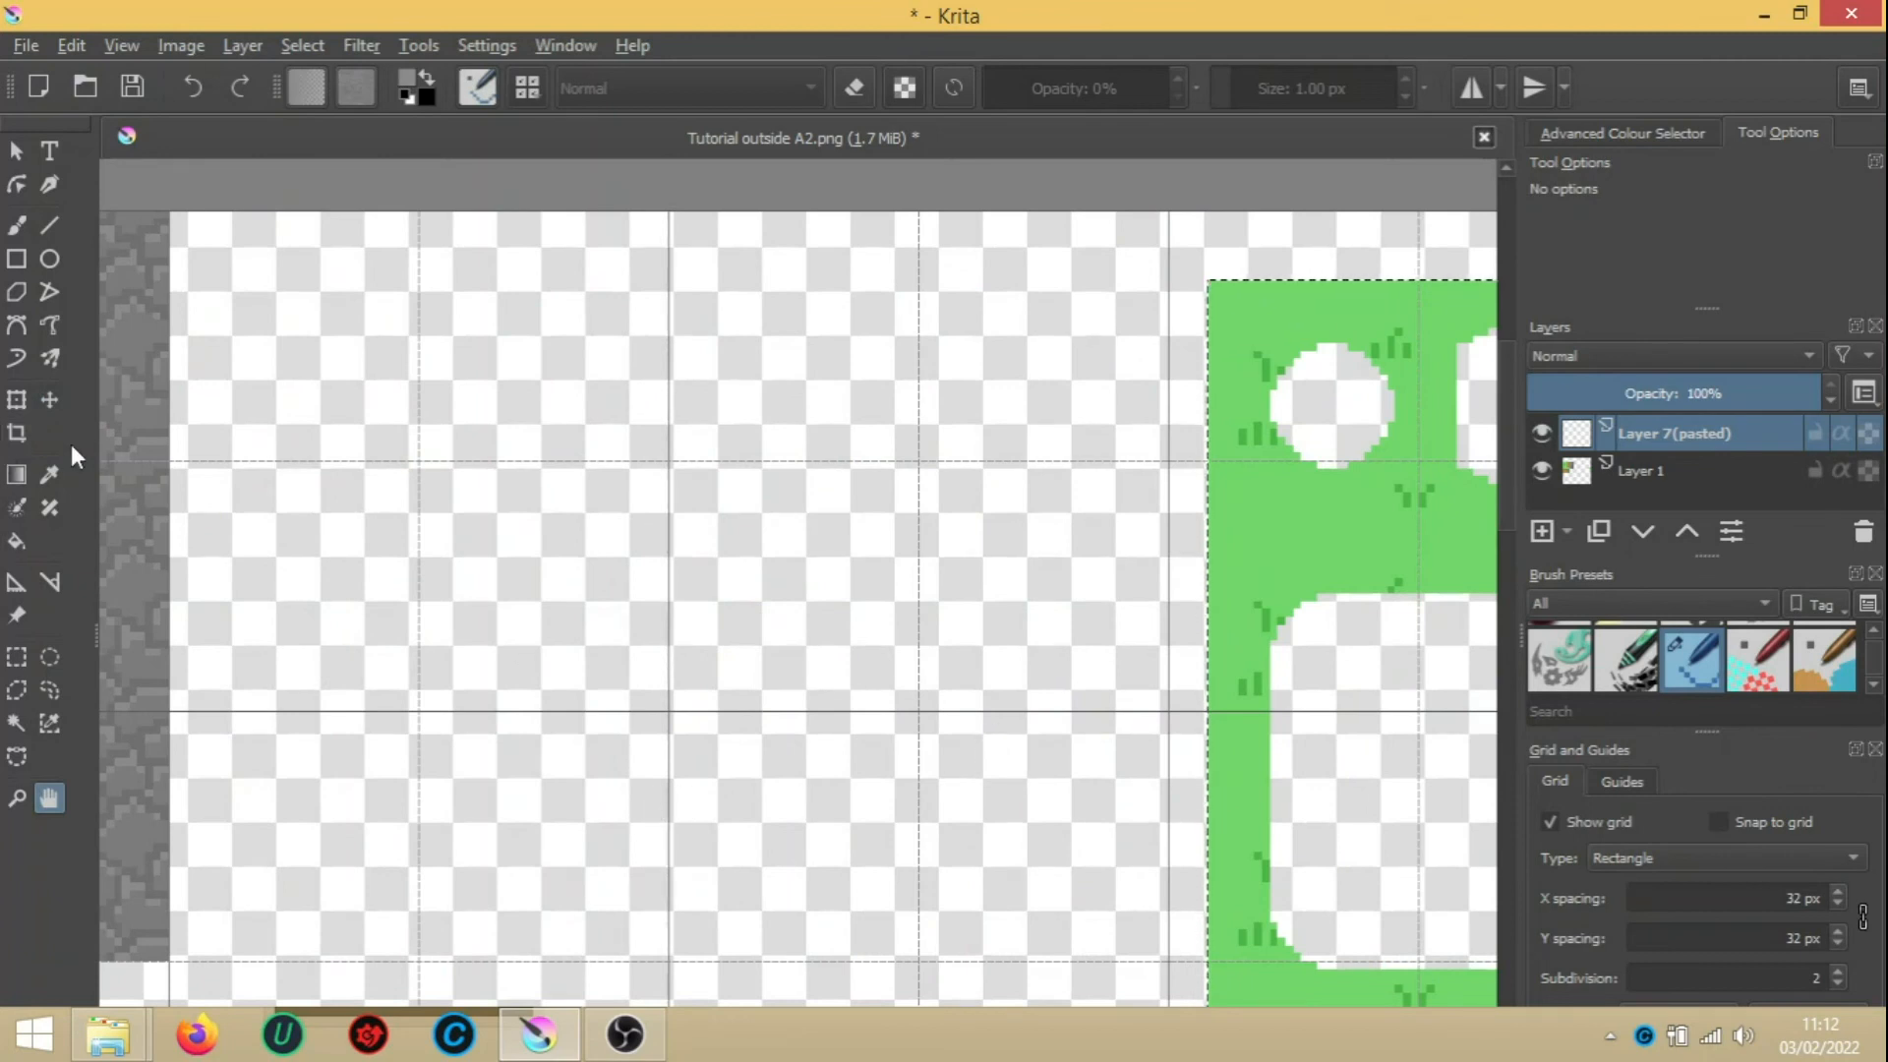
left_click(51, 397)
left_click_drag(1249, 473, 297, 501)
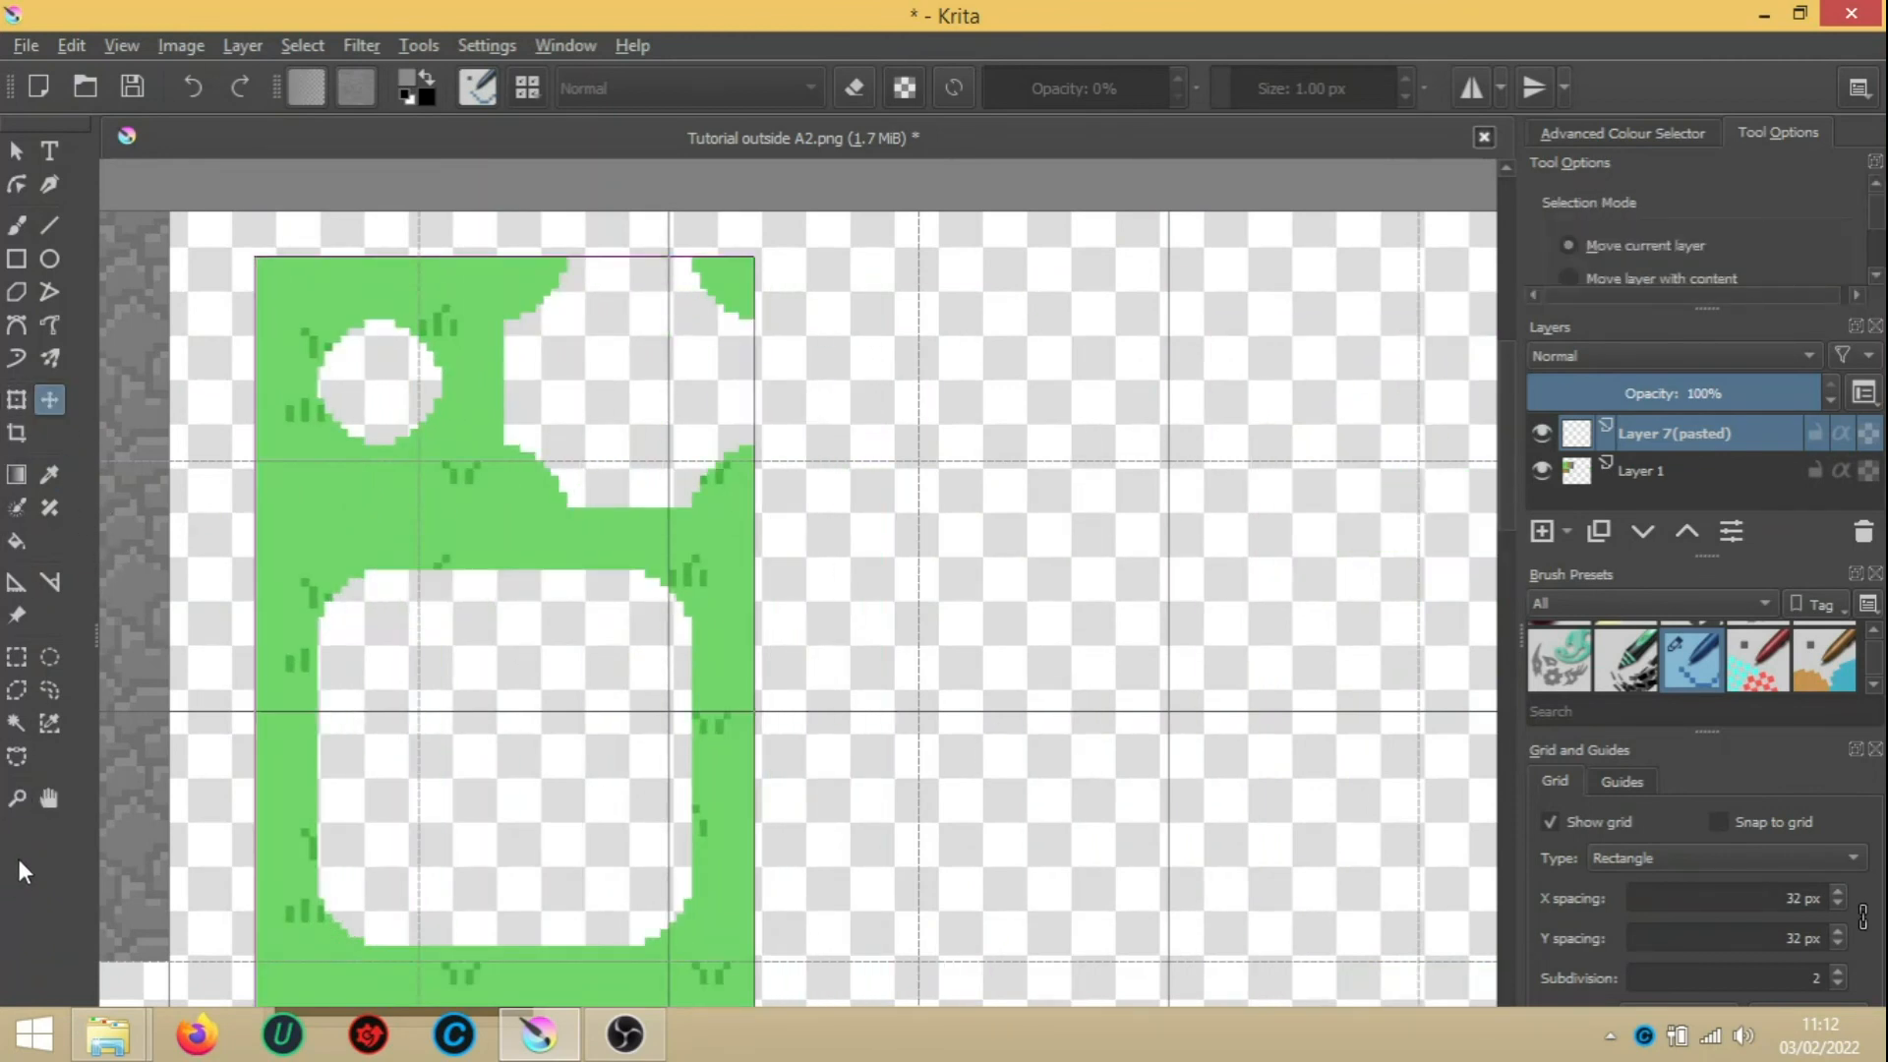
left_click(43, 807)
left_click_drag(442, 762, 961, 717)
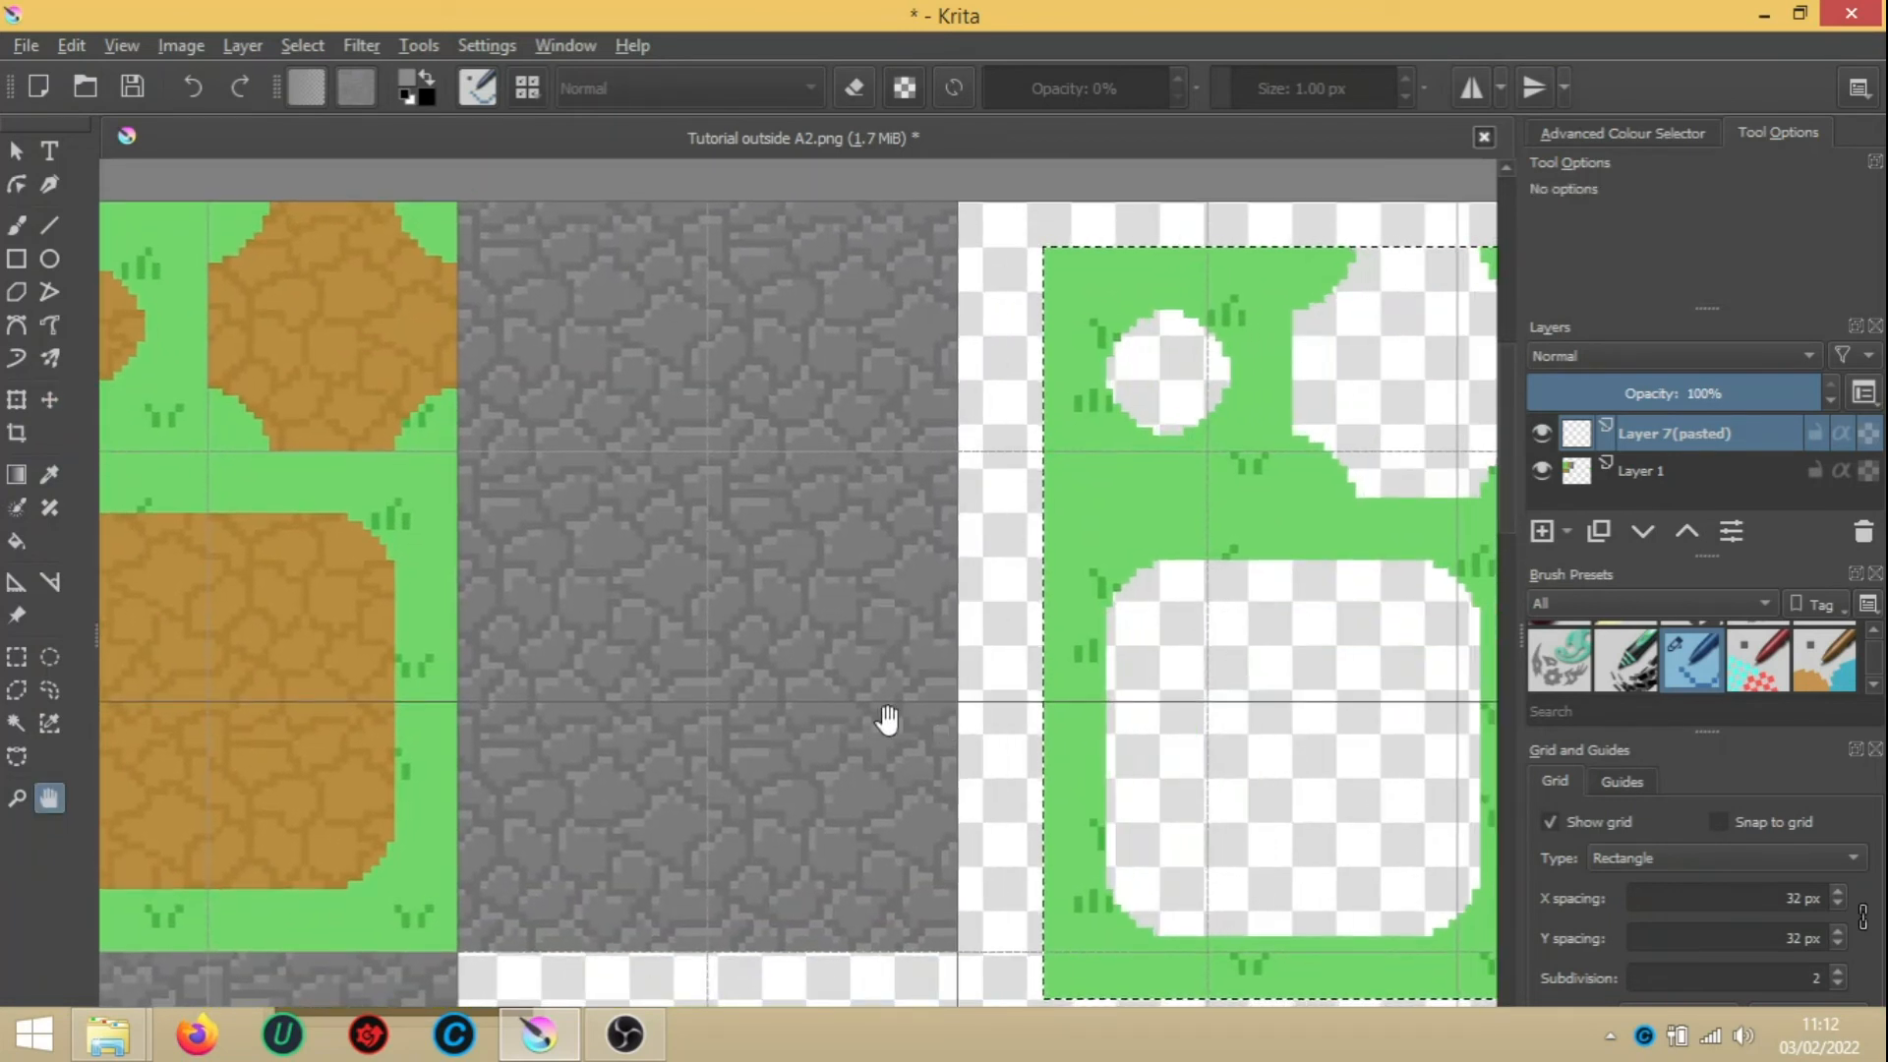
left_click(61, 401)
left_click_drag(1347, 531, 795, 492)
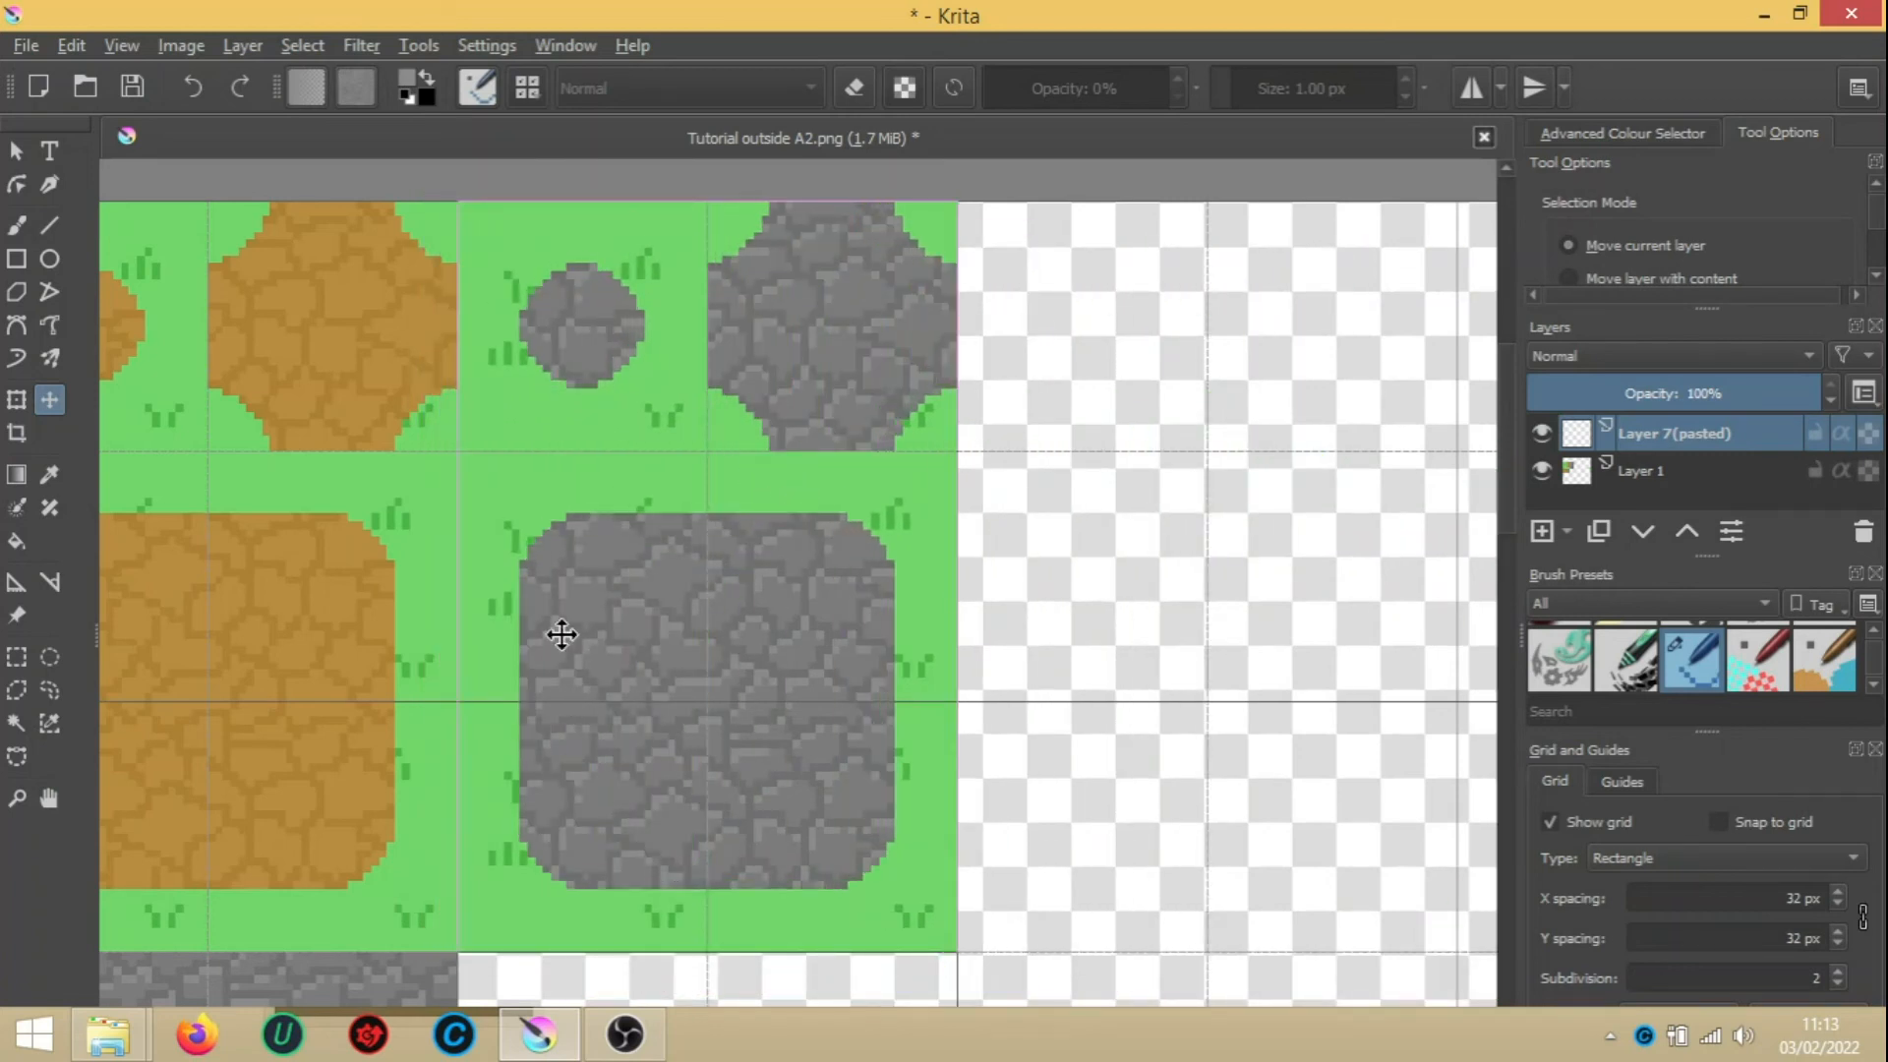
left_click(17, 658)
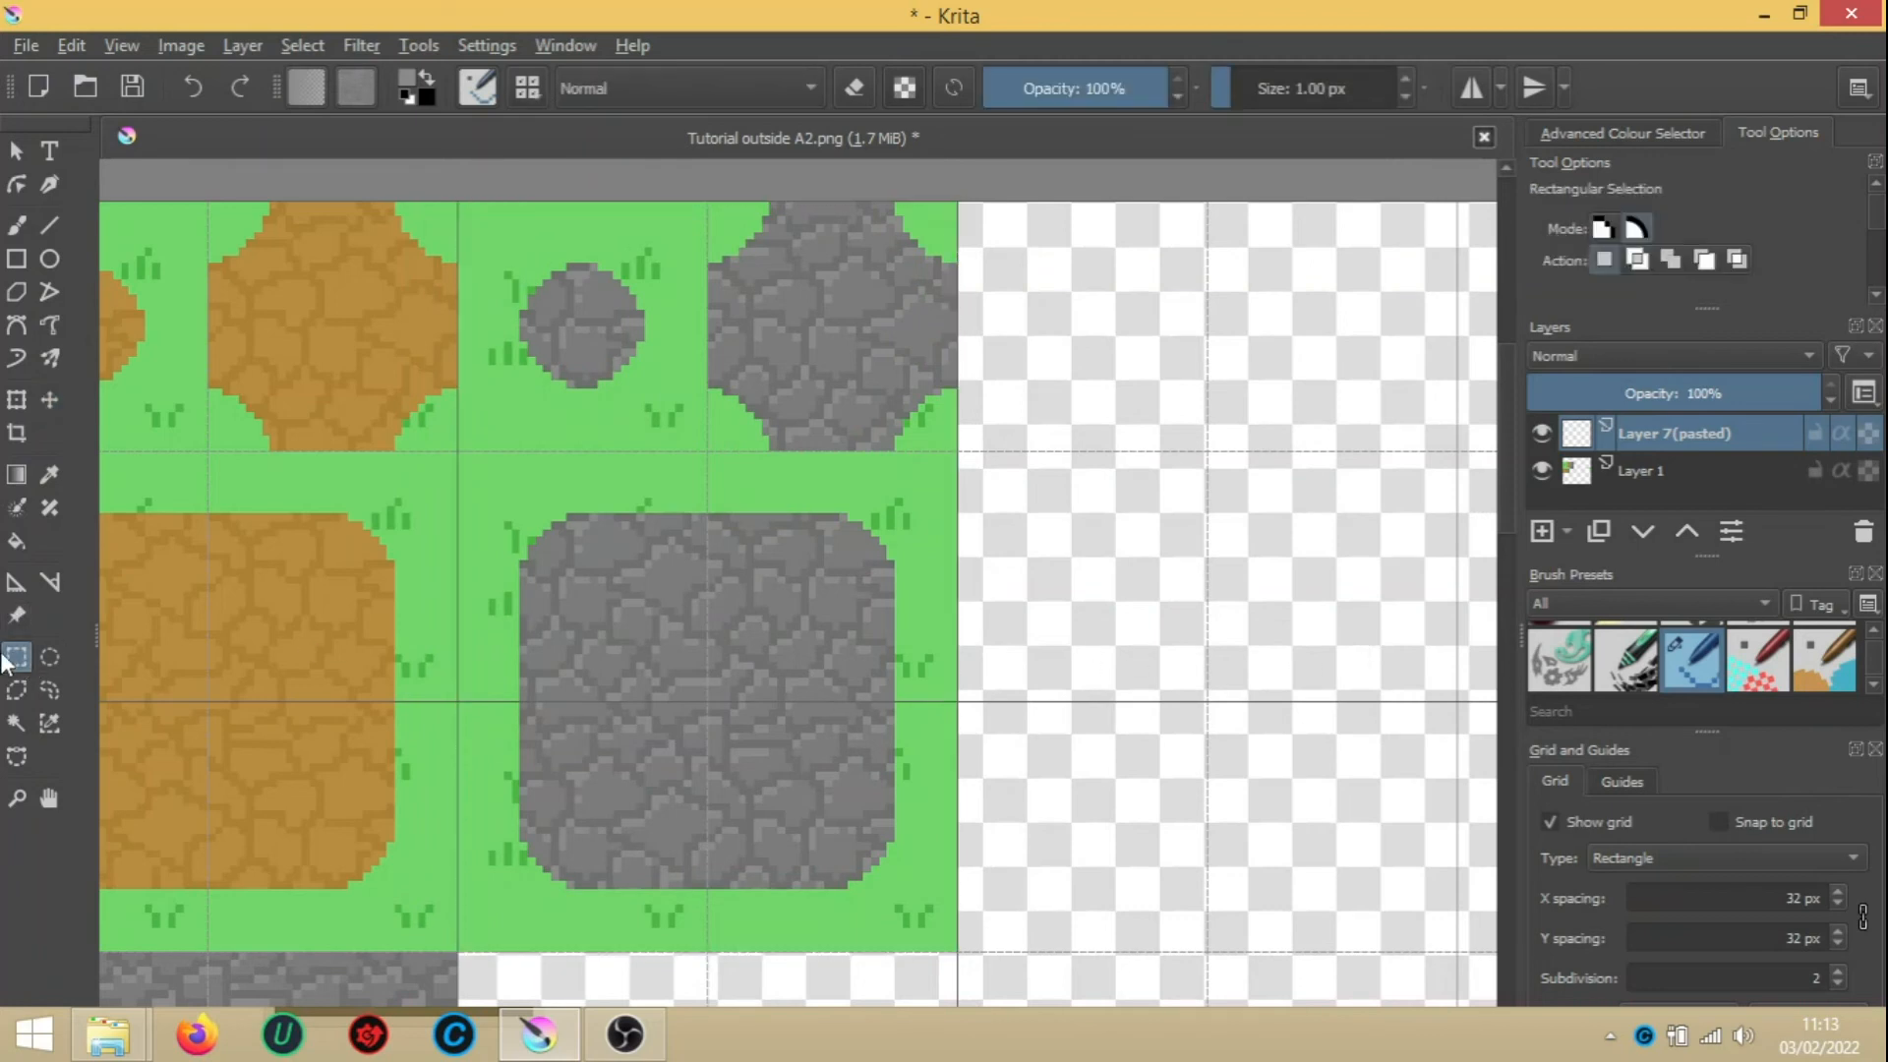
Examine the tileset at a smaller scale, comparing the grass-bordered dirt and stone blocks with the plain ground blocks below
left_click(17, 798)
left_click(1712, 215)
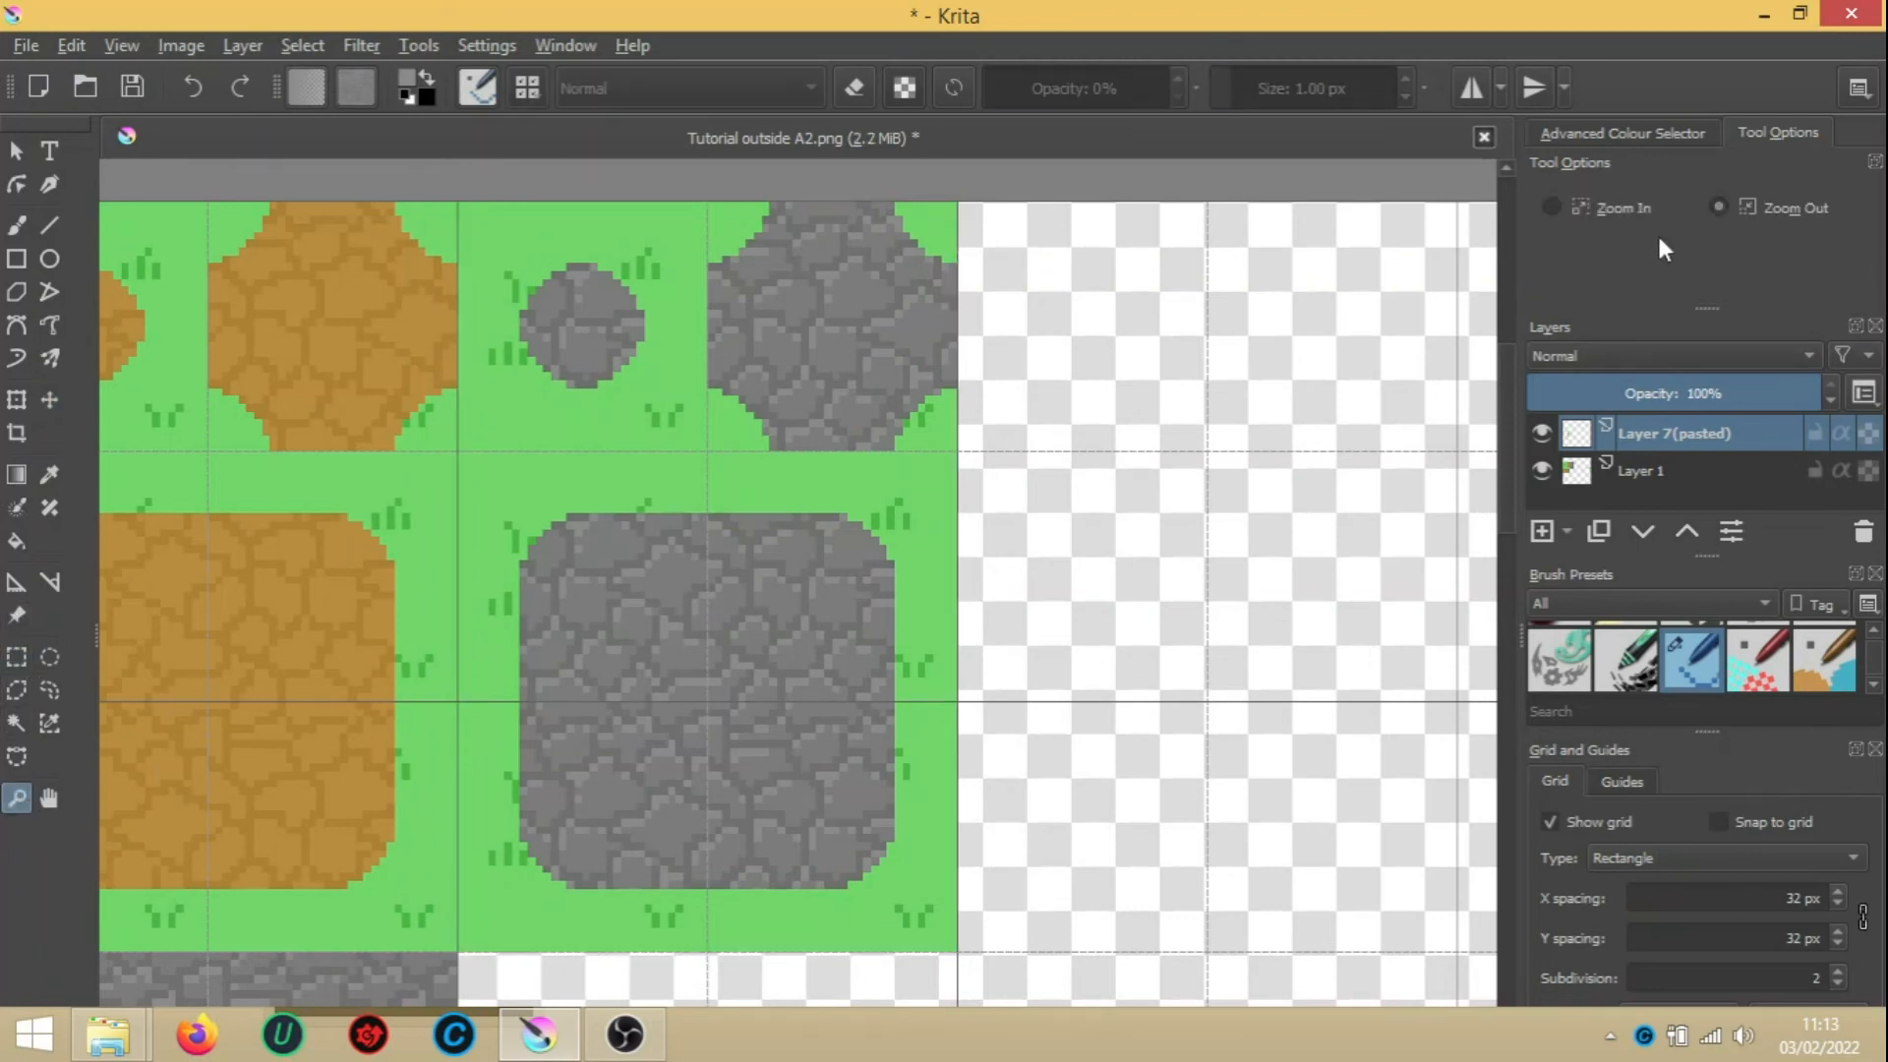
left_click(997, 594)
left_click(999, 602)
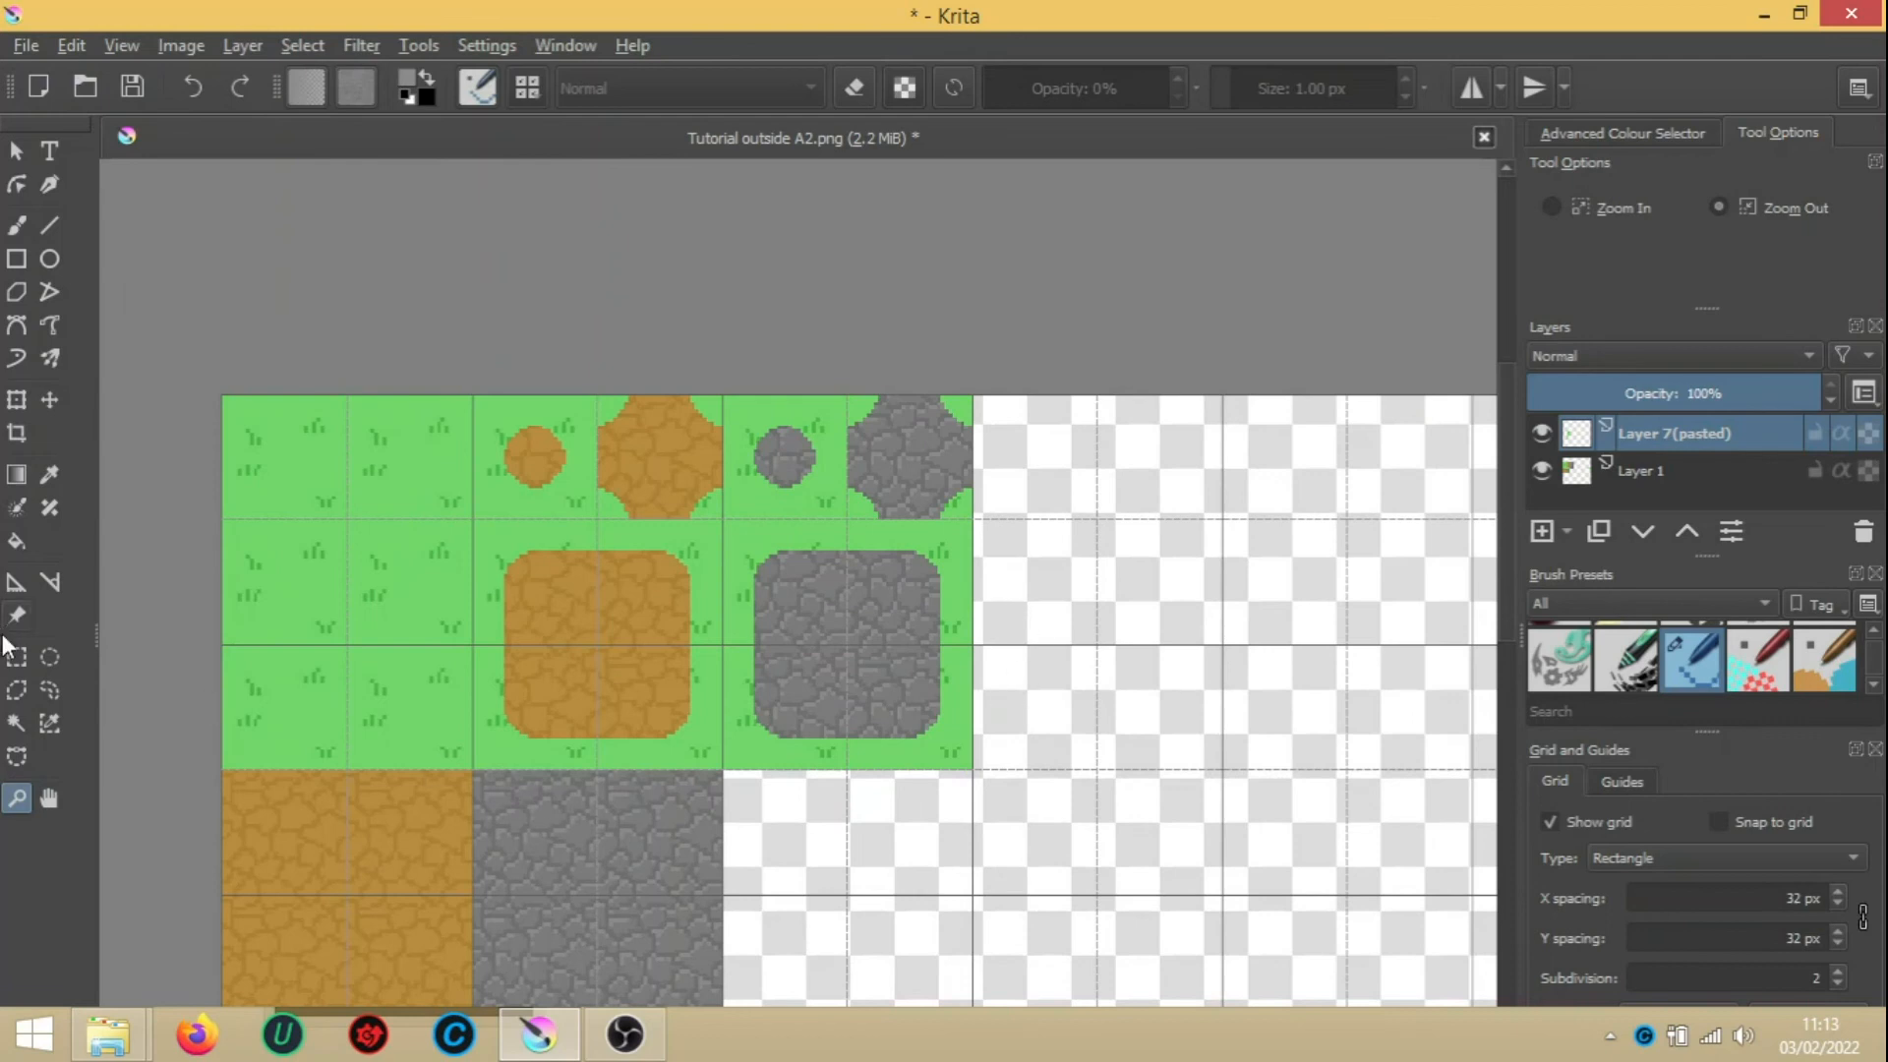
left_click(57, 794)
left_click_drag(998, 826, 1071, 652)
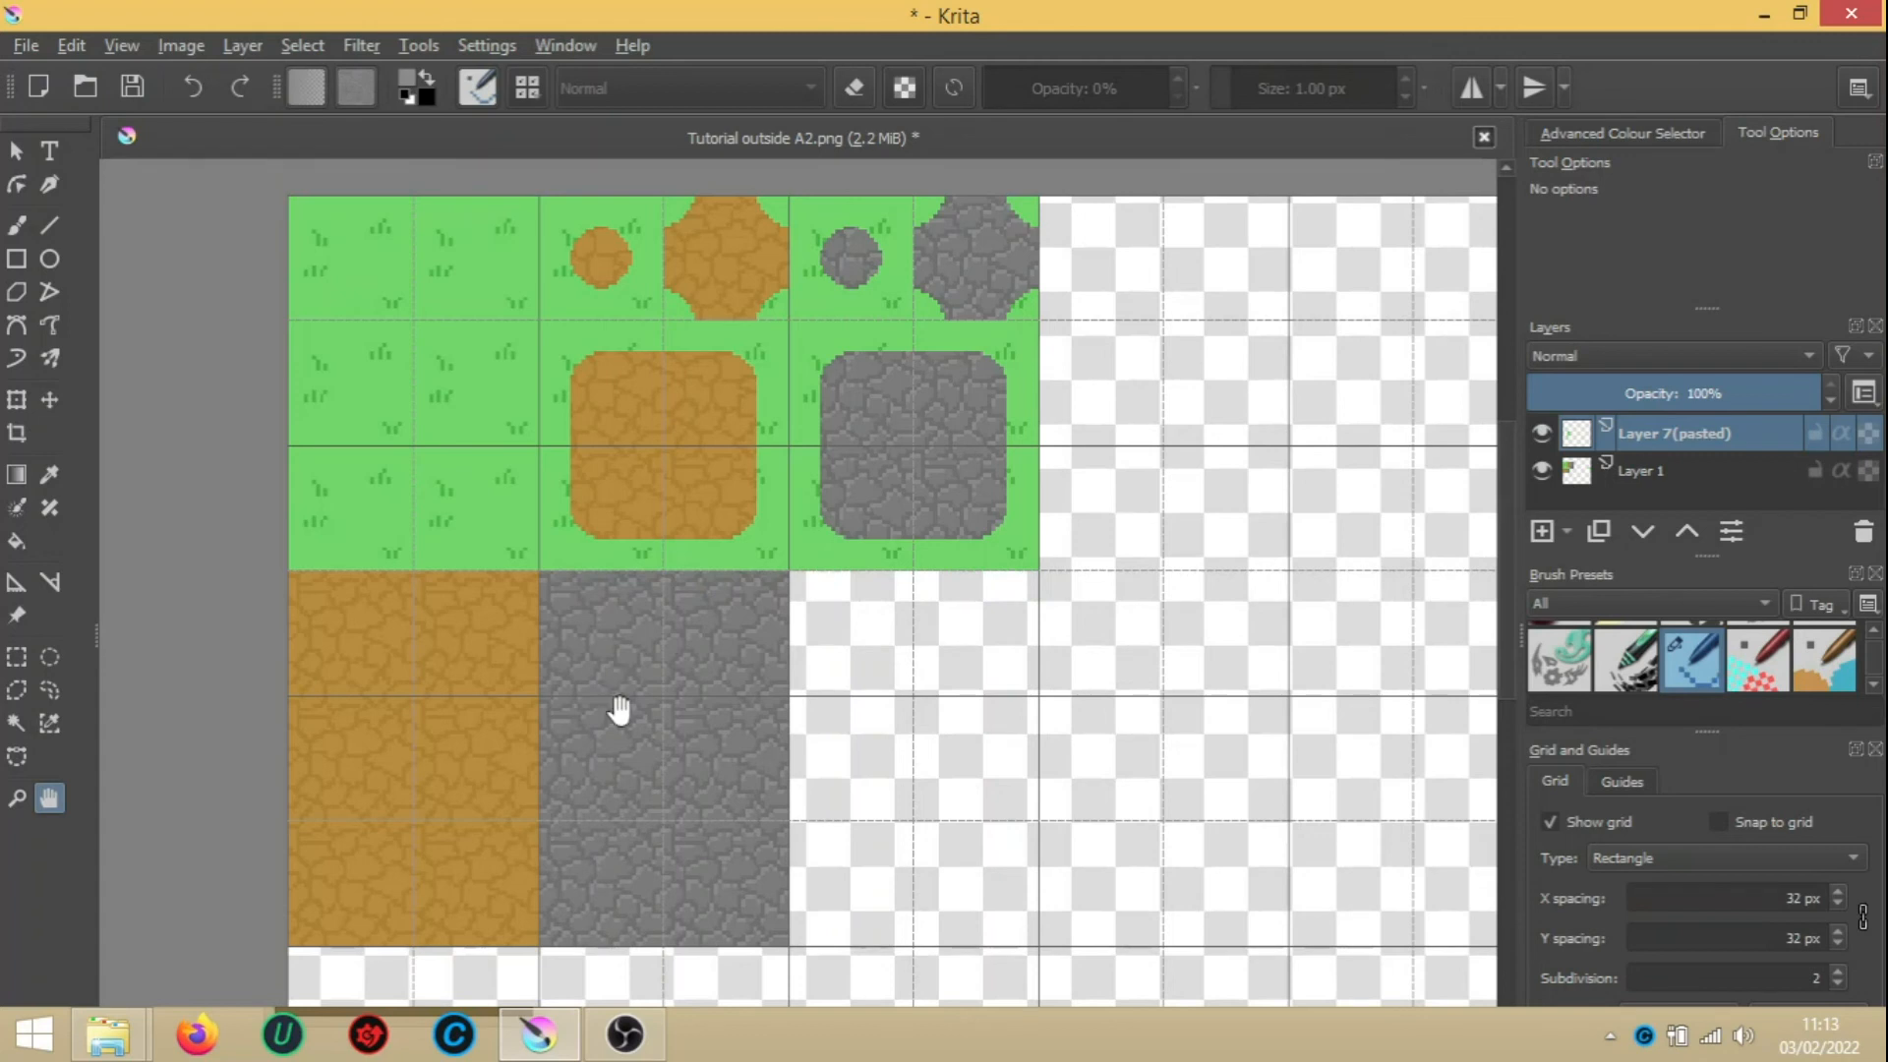
left_click_drag(1058, 856, 927, 800)
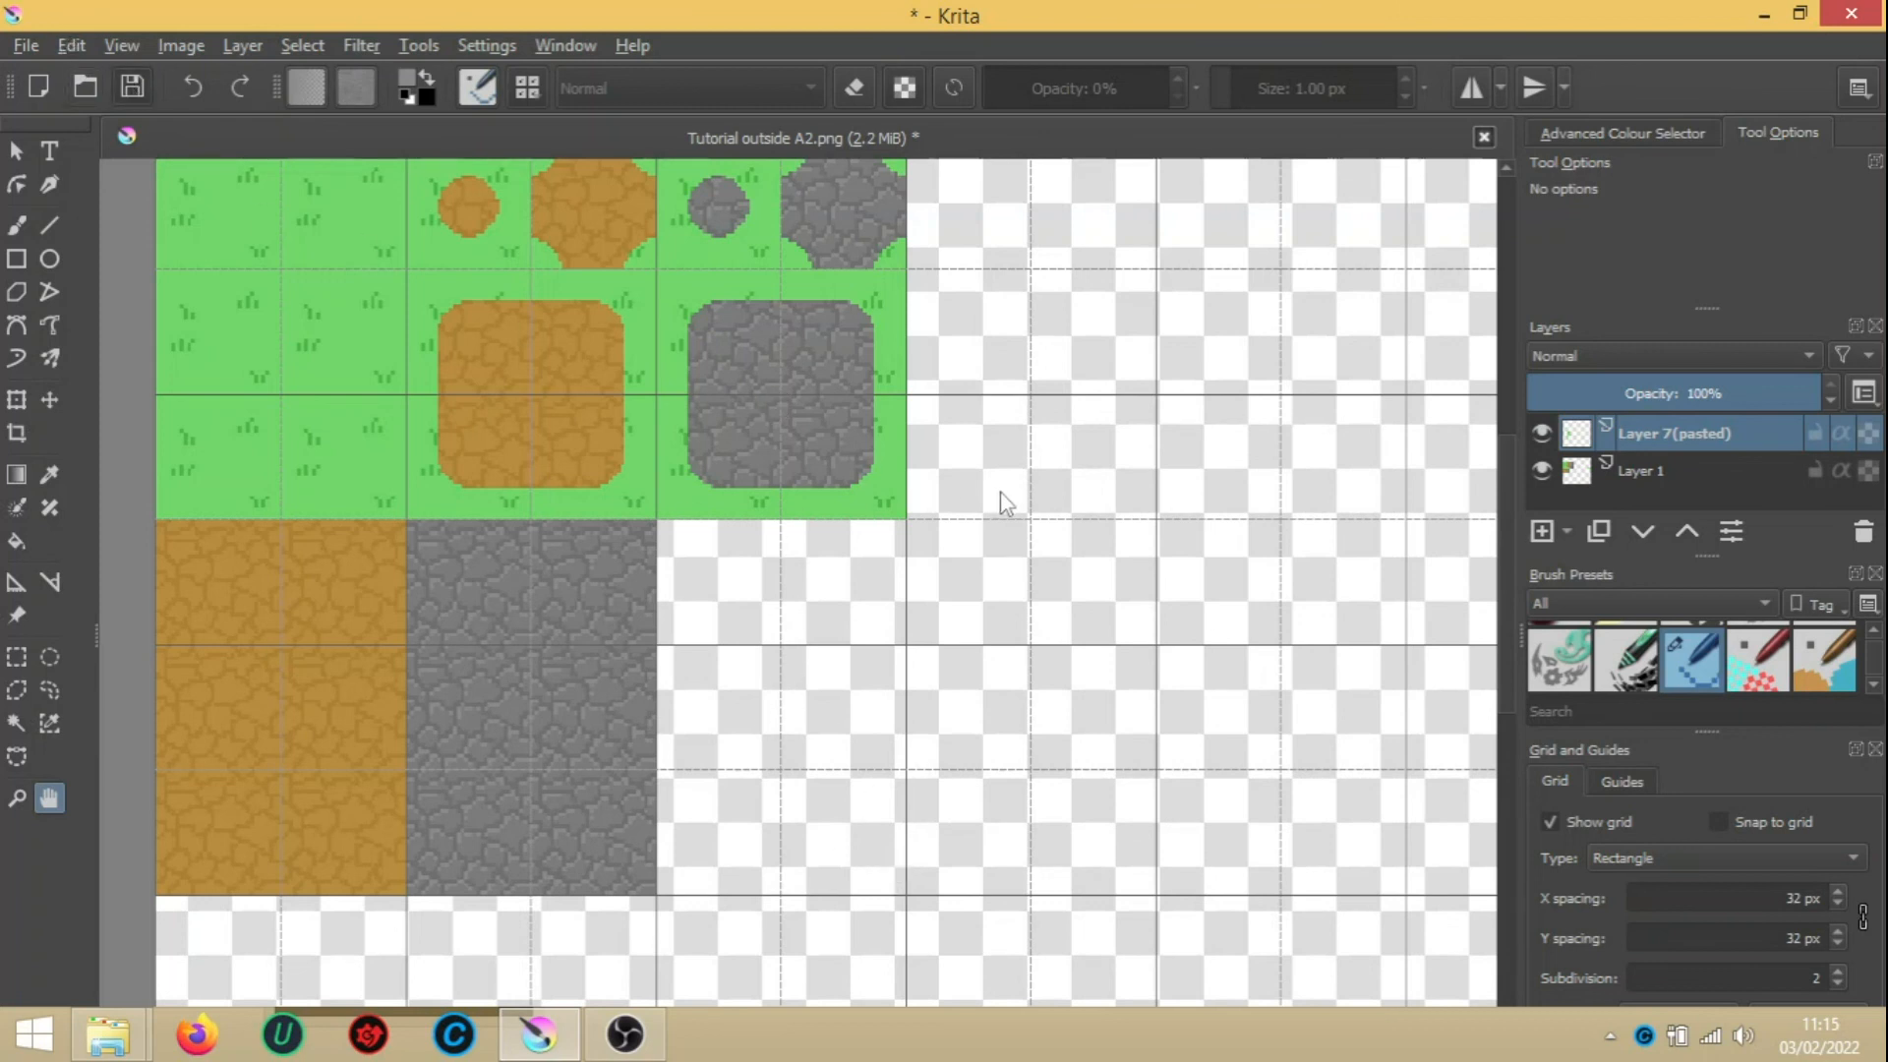
Save the tileset as a PNG image, merge the grass border layer down into Layer 1, and save the PNG again
left_click(1302, 944)
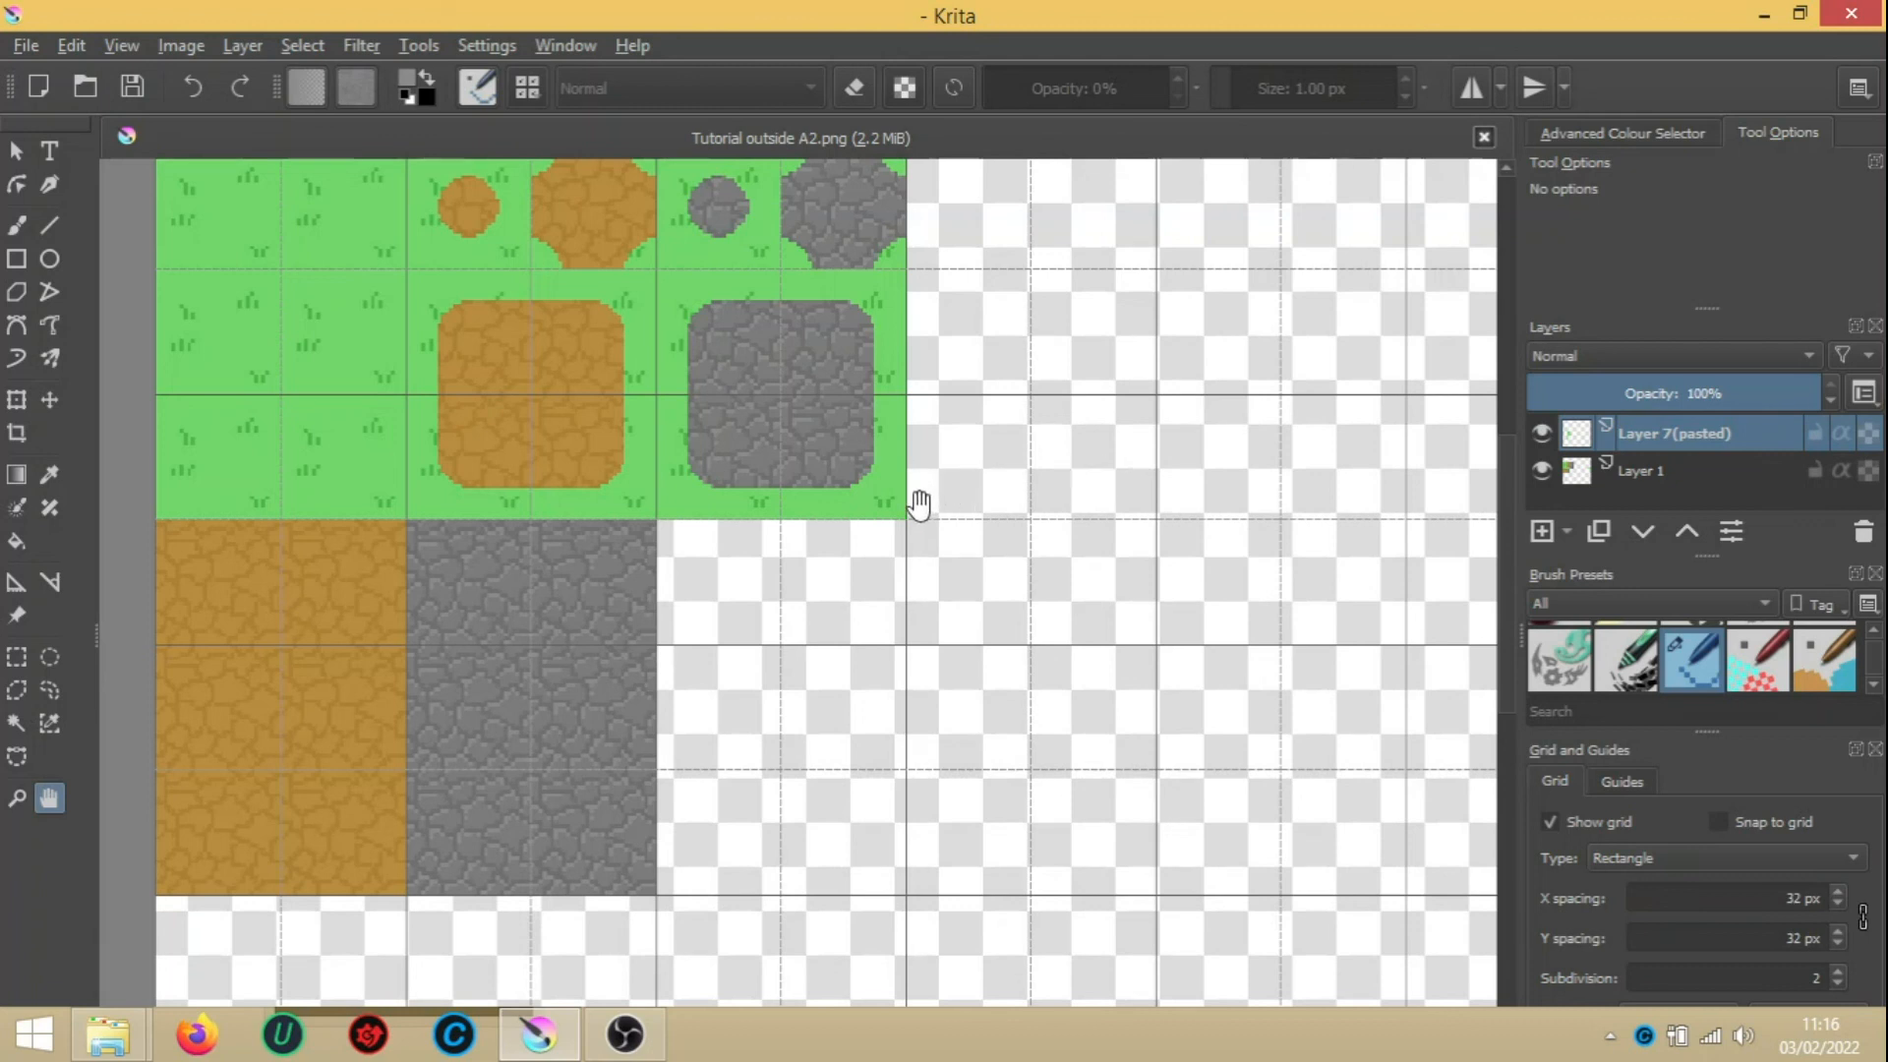
key("ctrl+e")
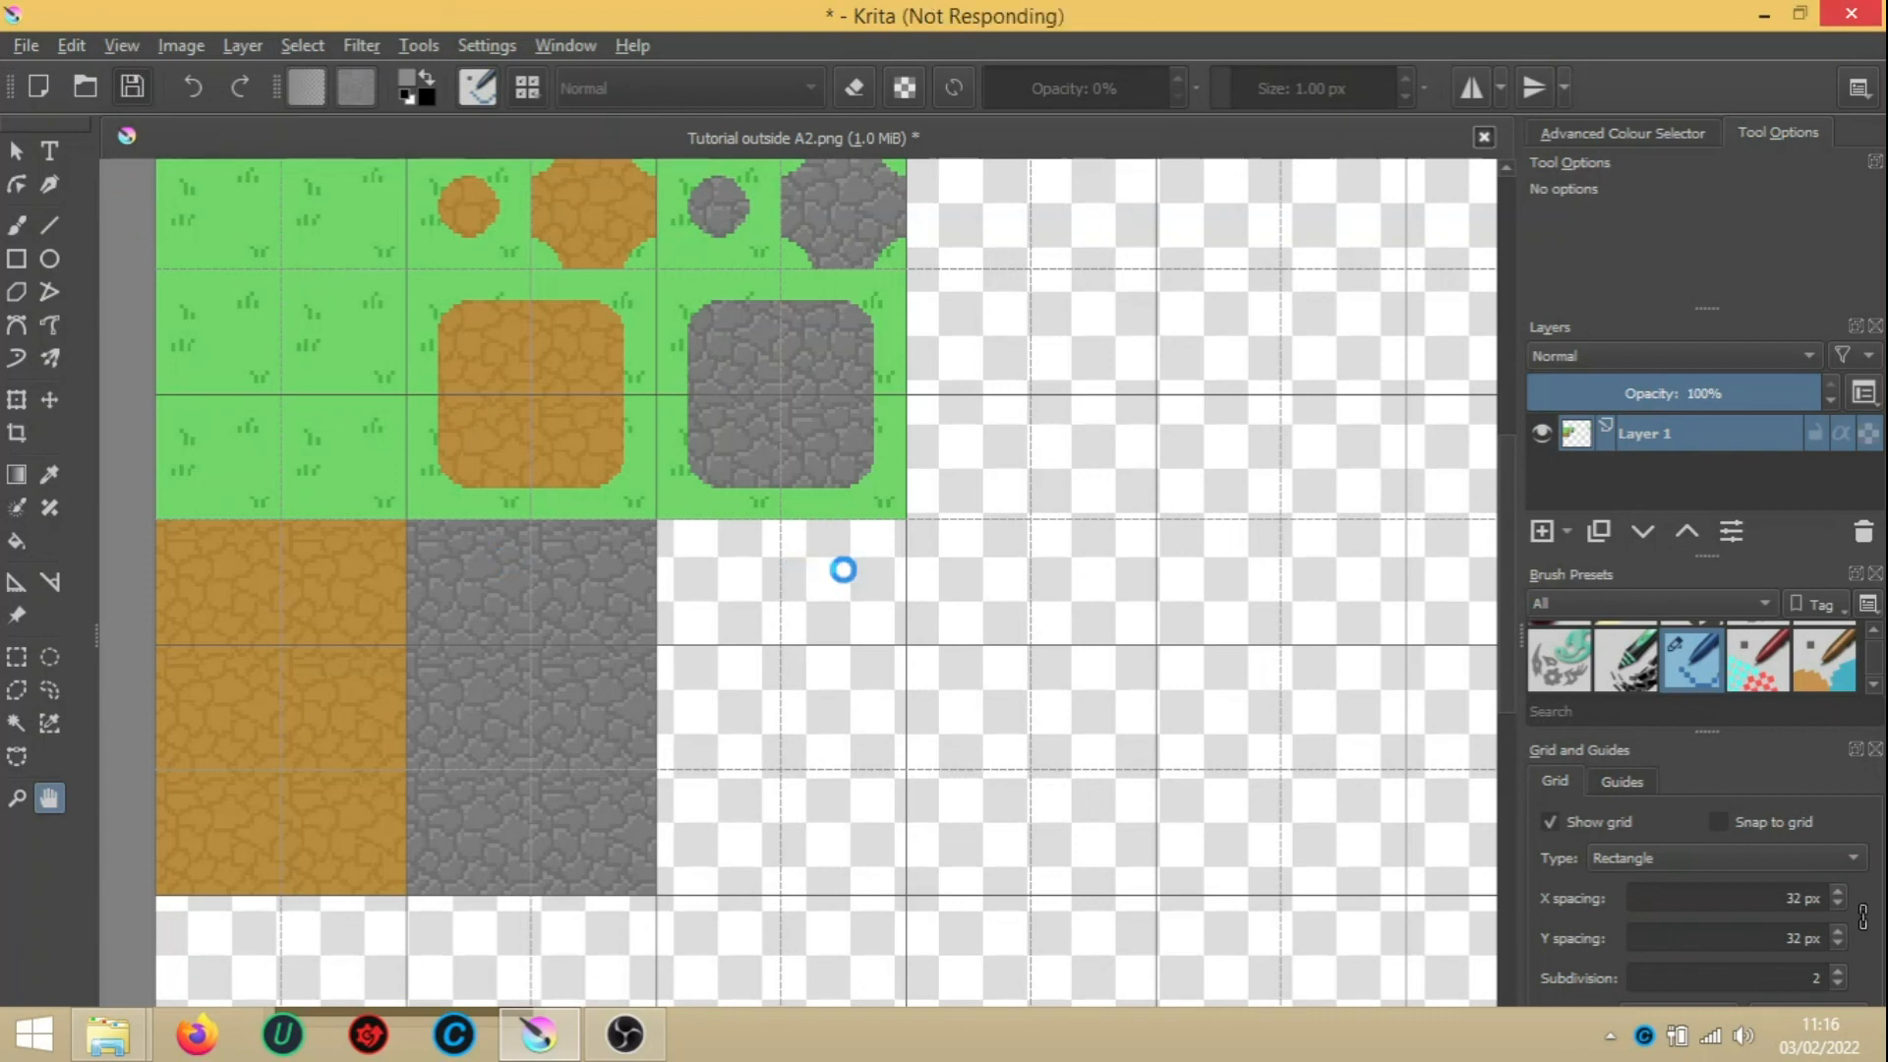
key("ctrl+s")
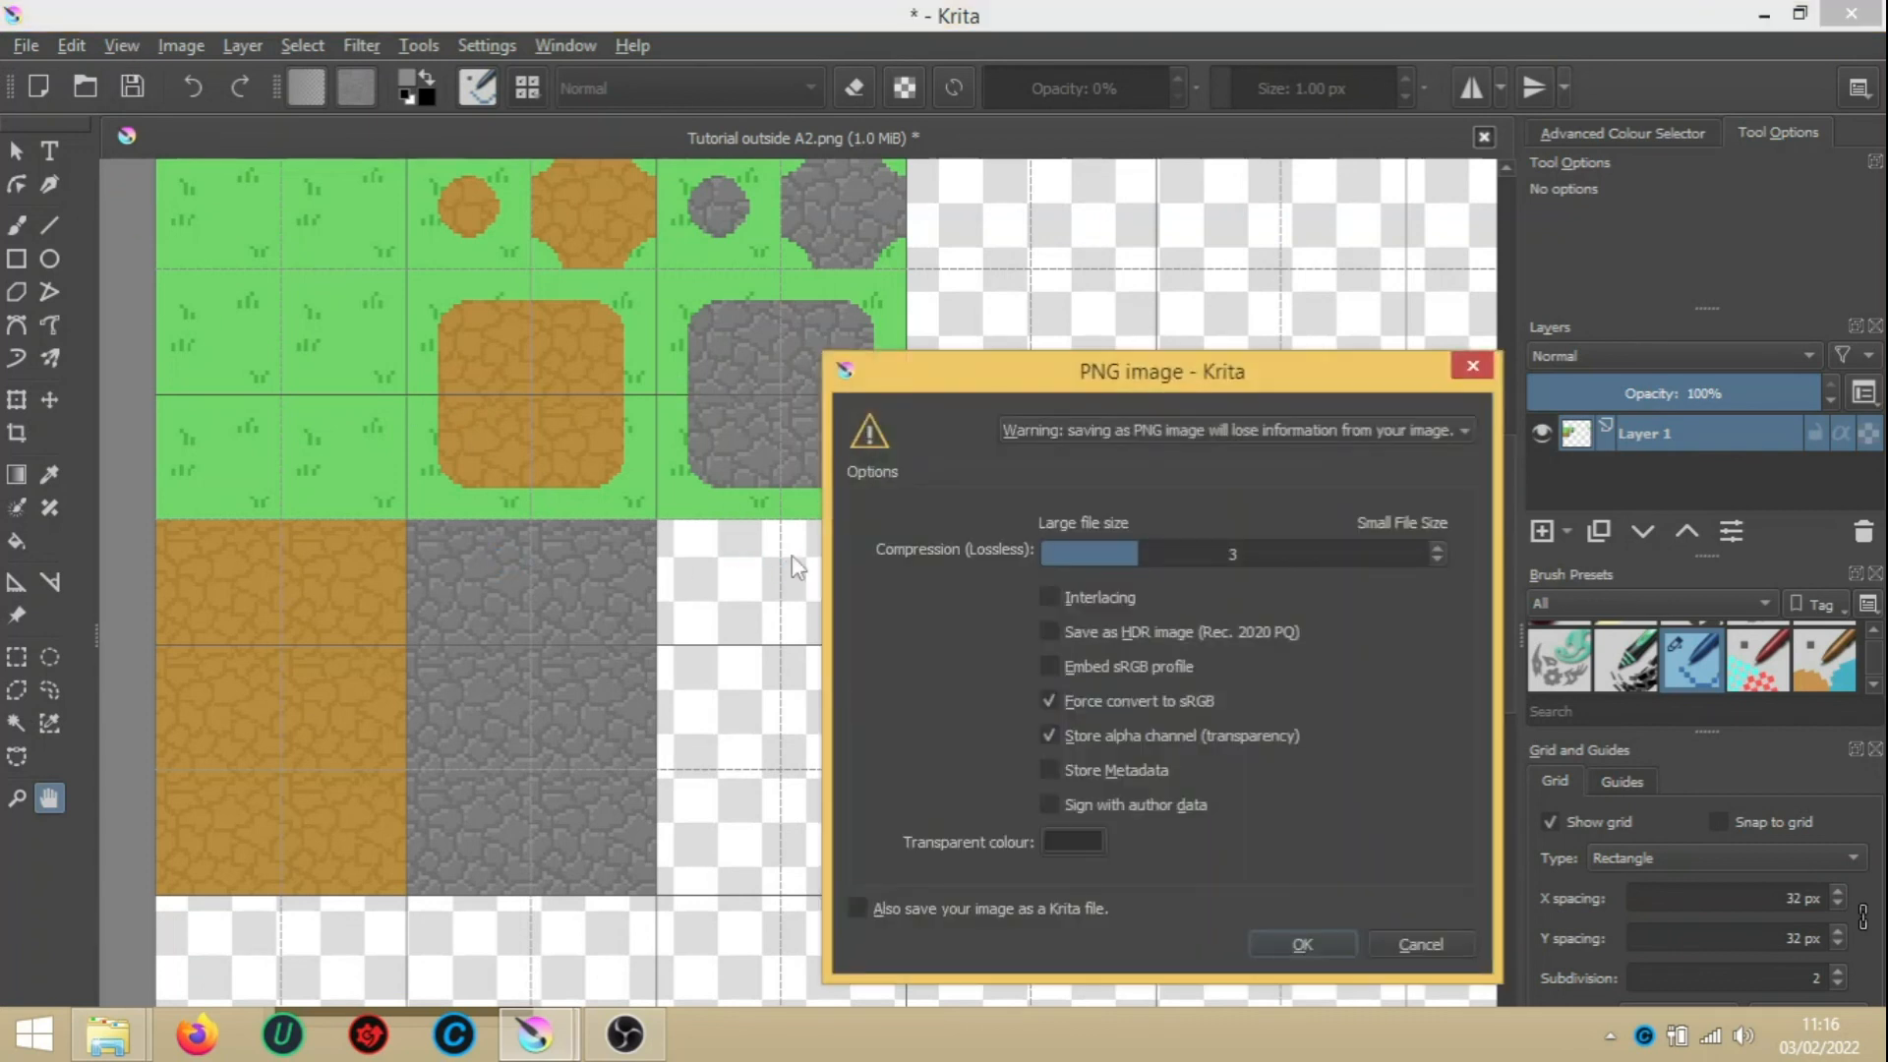
left_click(1291, 934)
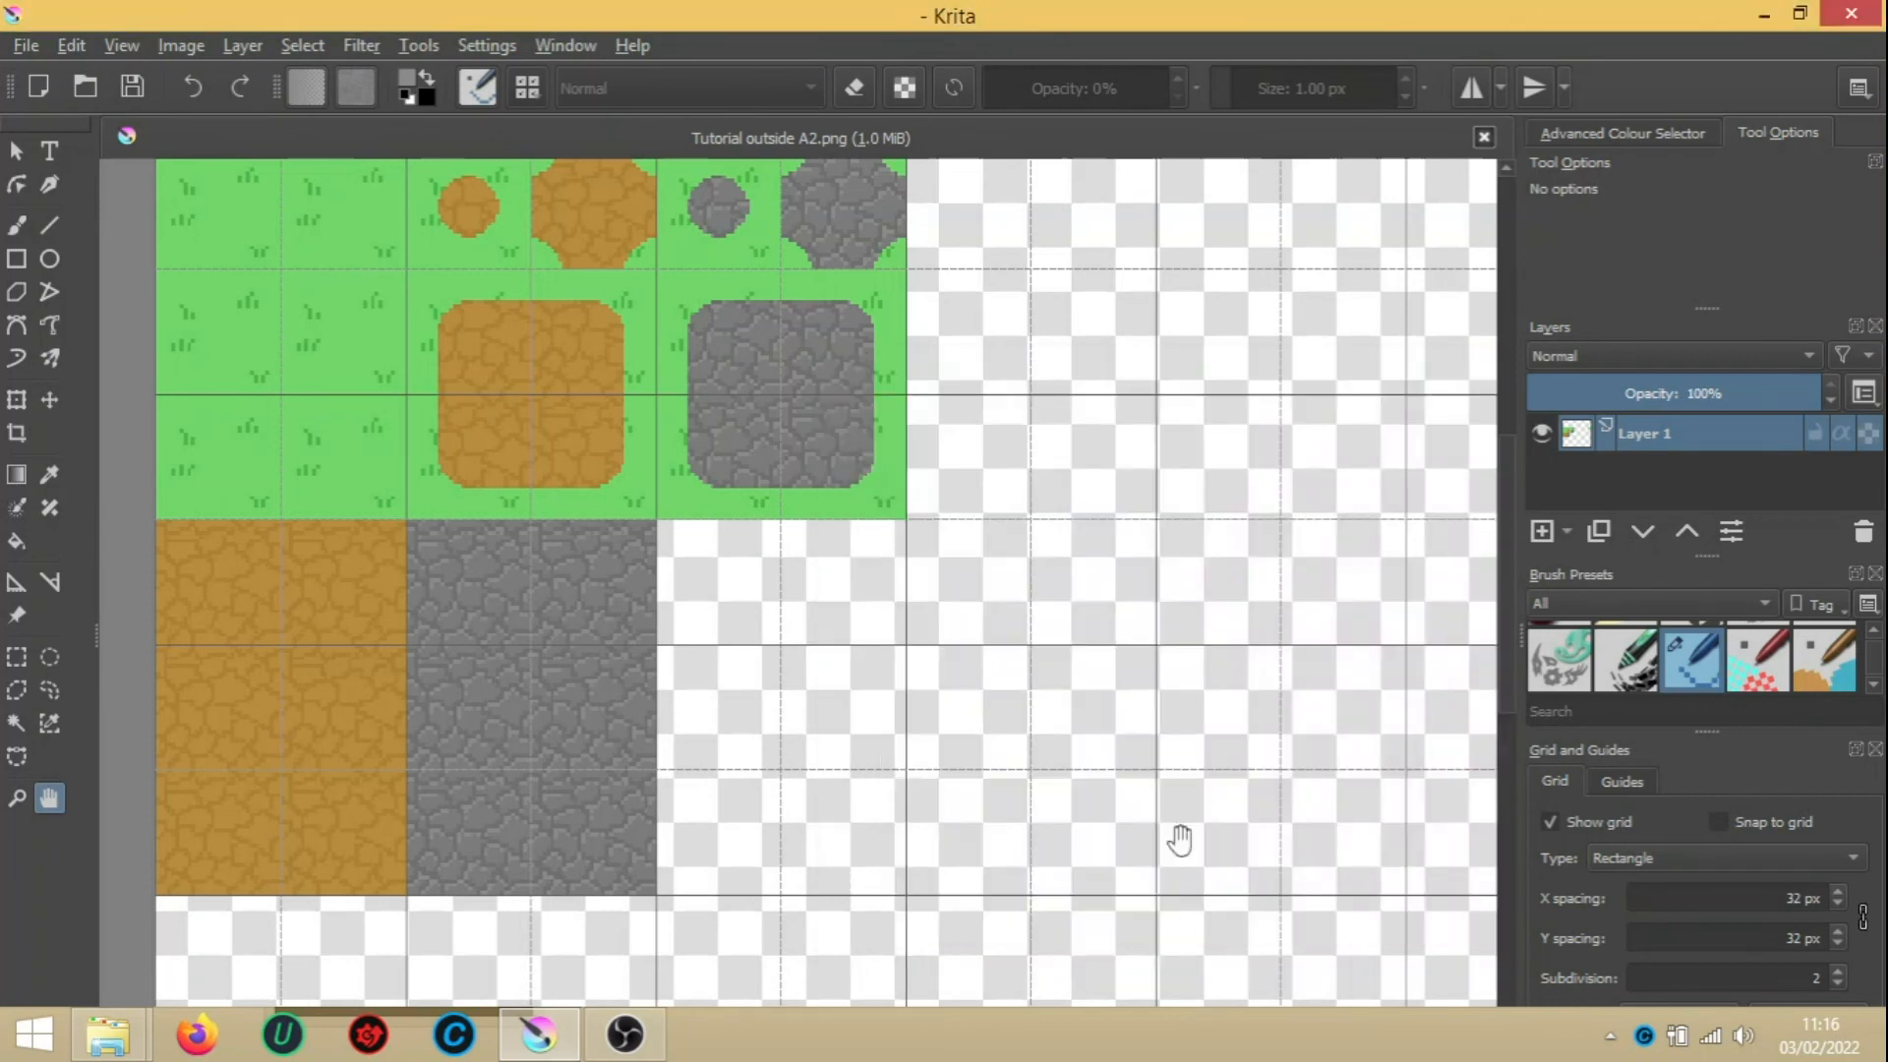